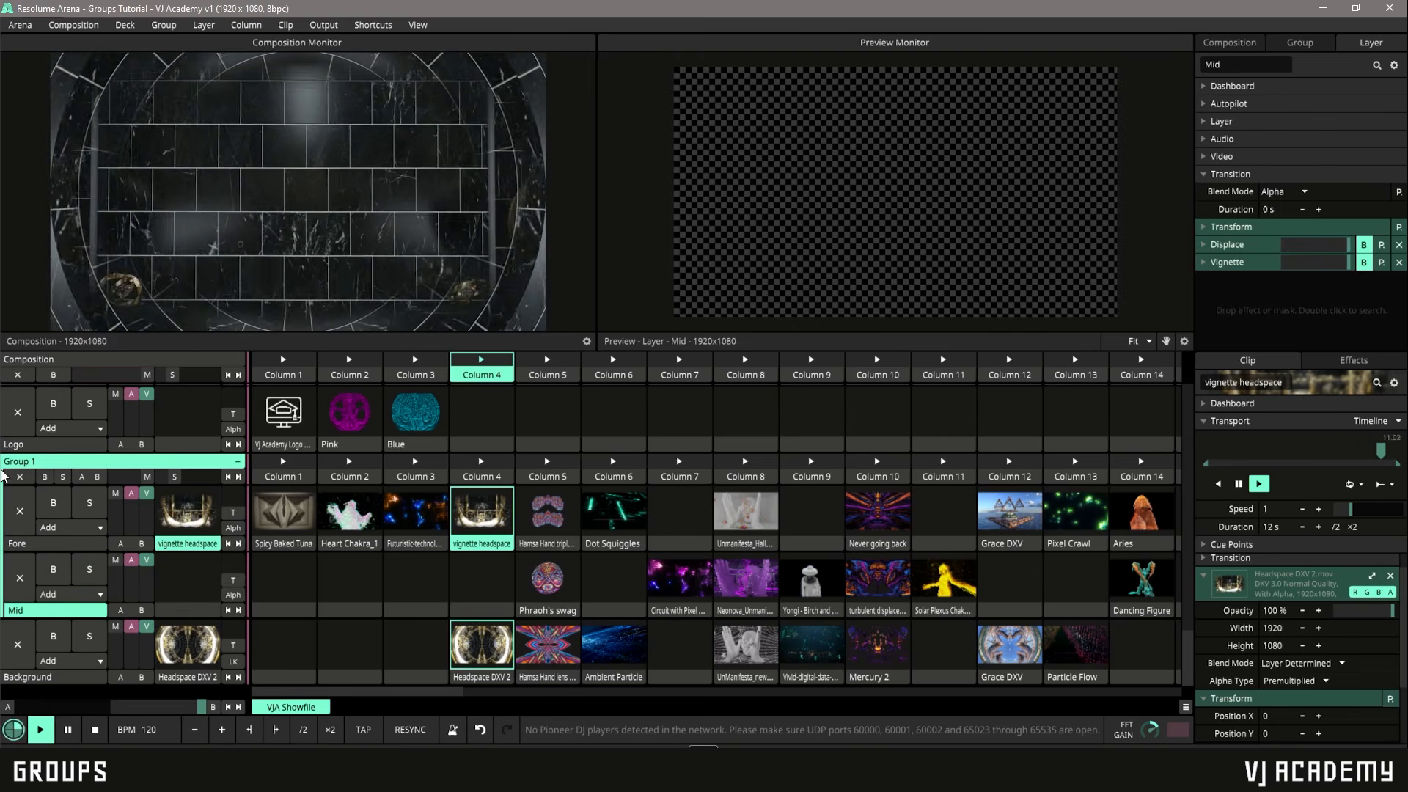
Show Group 1's properties and apply the Edge Detection effect to the whole group.
drag(55, 676, 55, 453)
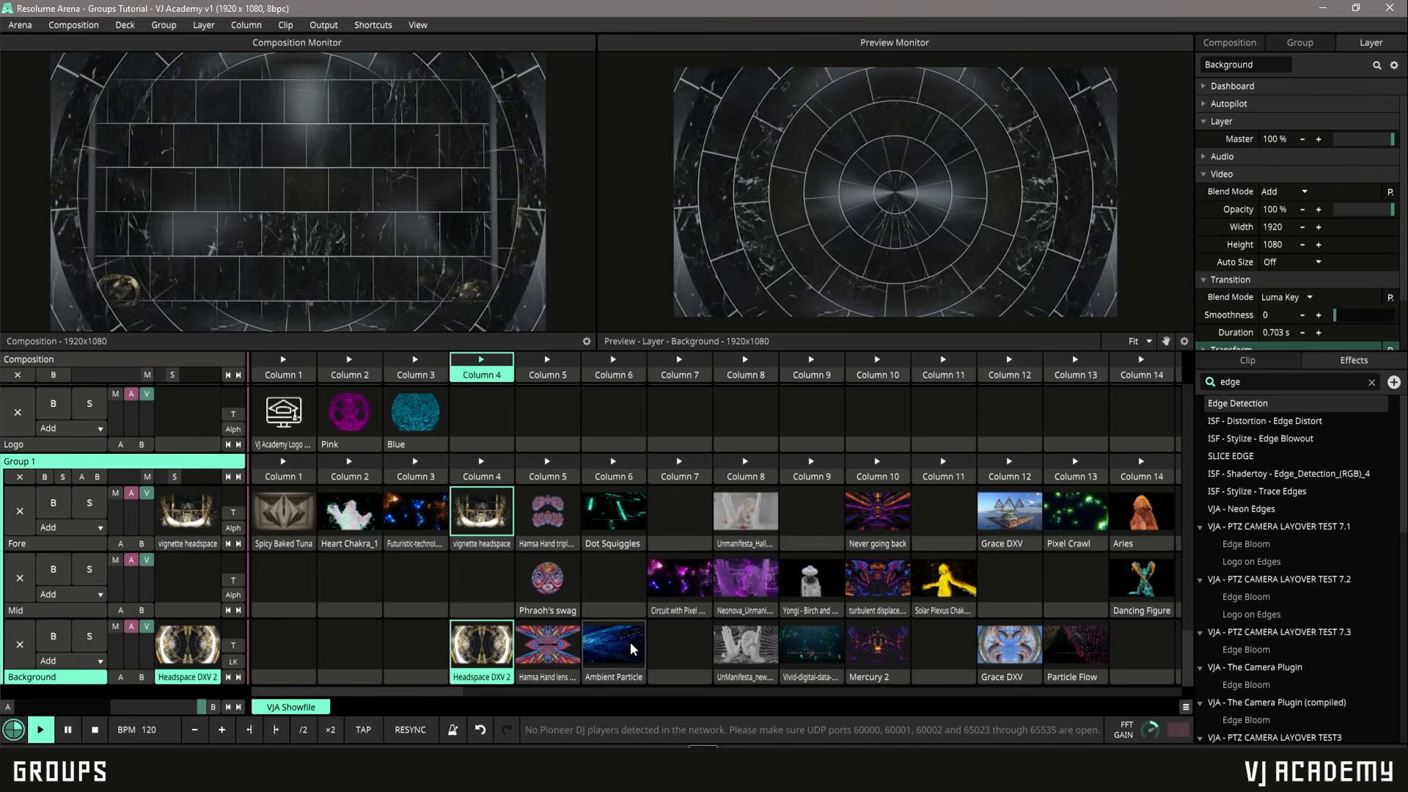
click(418, 25)
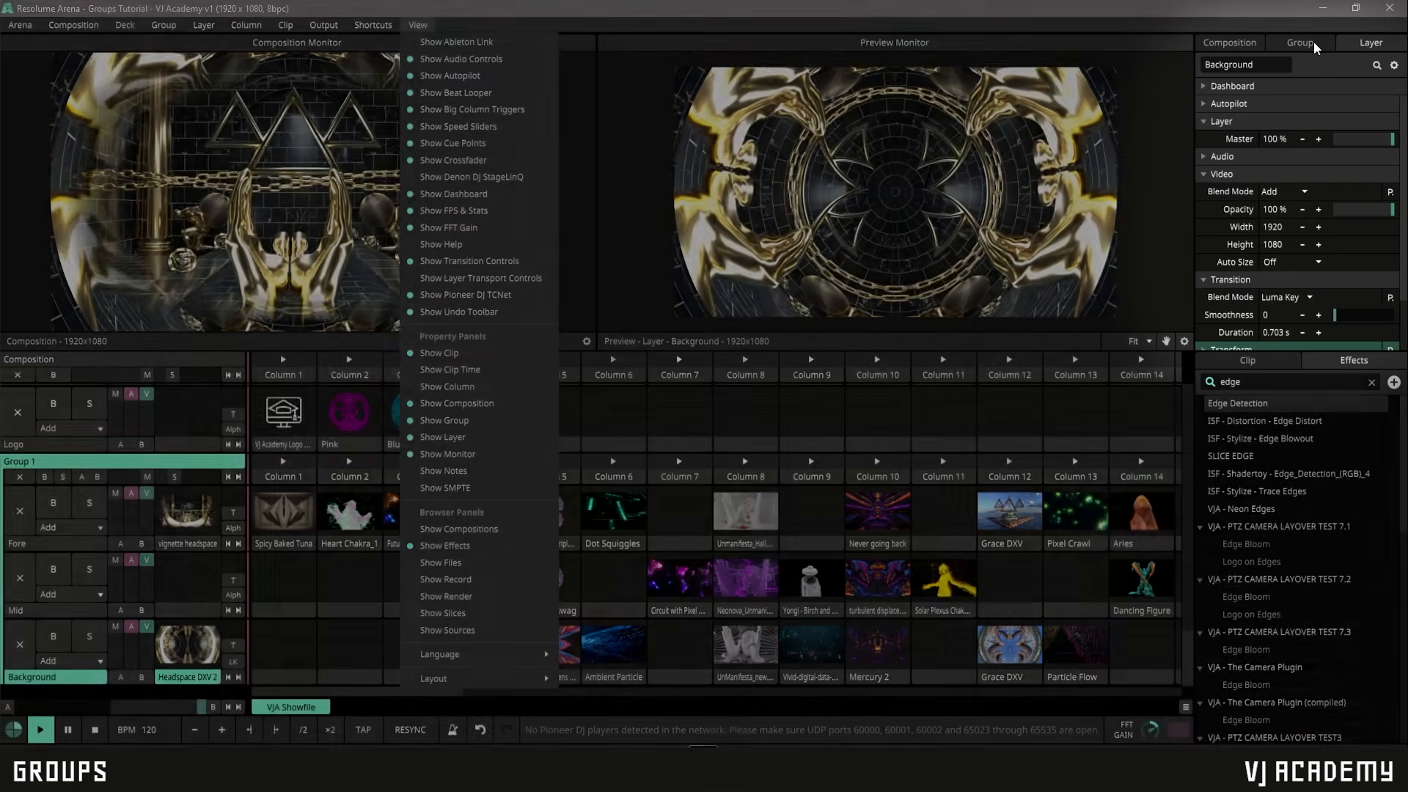
click(1313, 41)
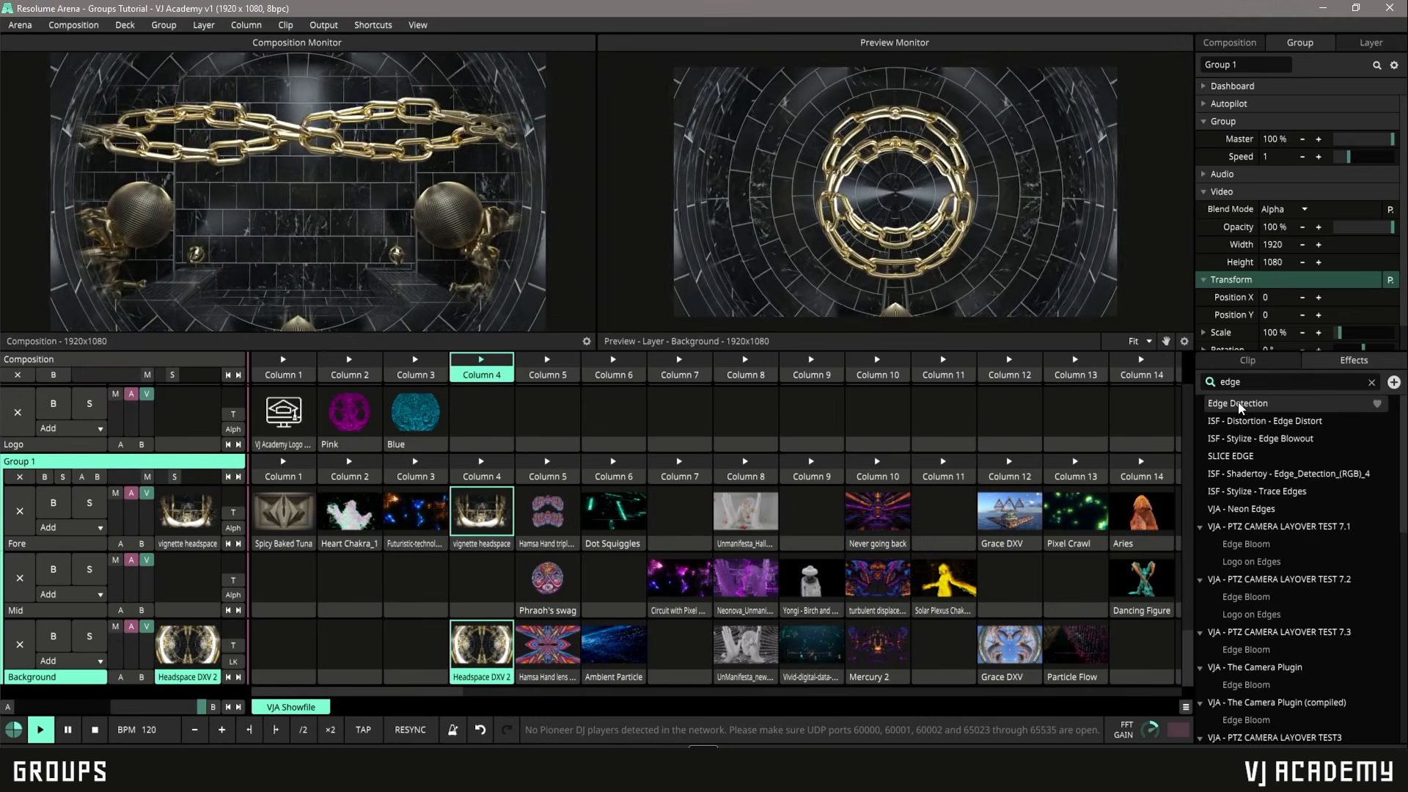
drag(1238, 403, 1286, 77)
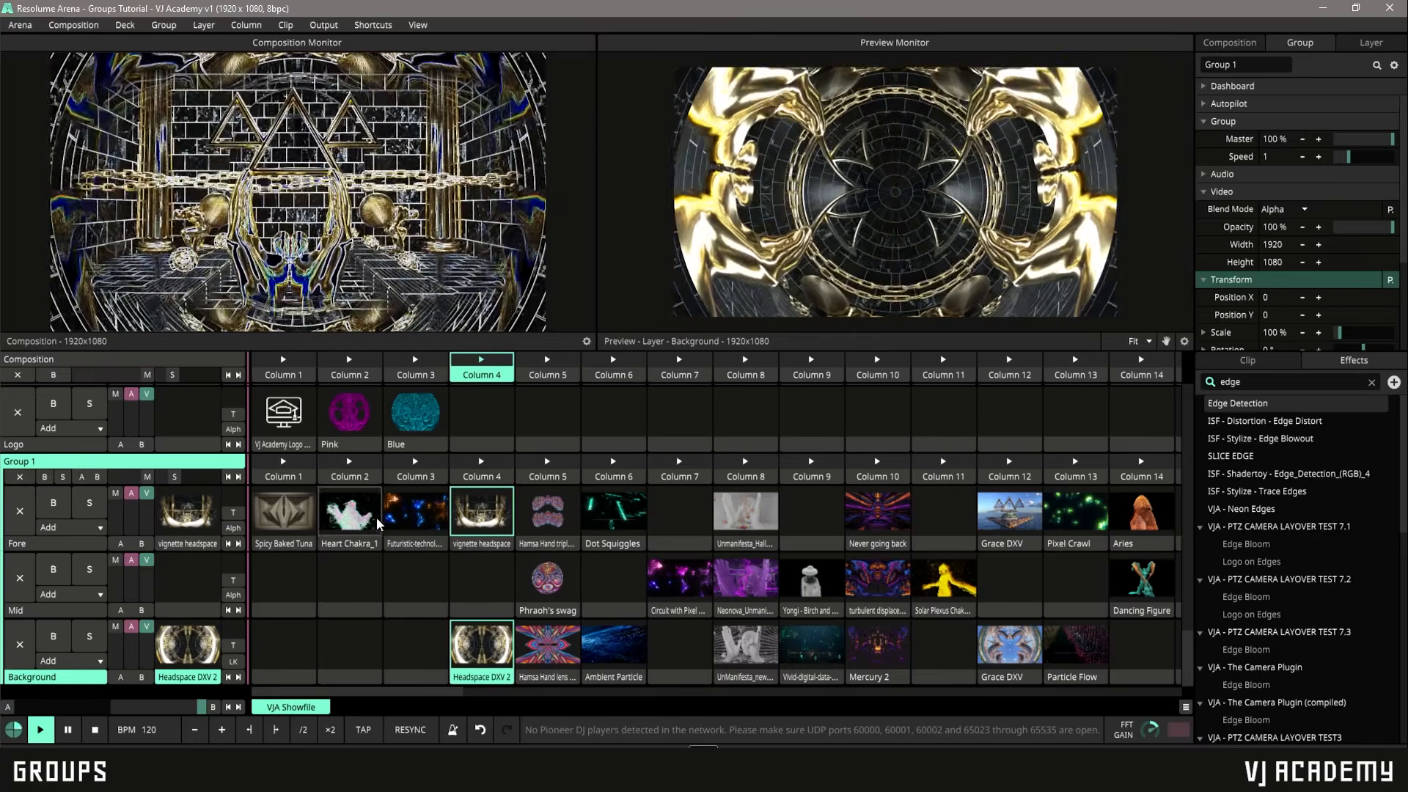
Play the white VJ Academy Logo clip and move its Logo layer into Group 1 and back out above the group.
click(277, 418)
scroll(367, 622, up, 2)
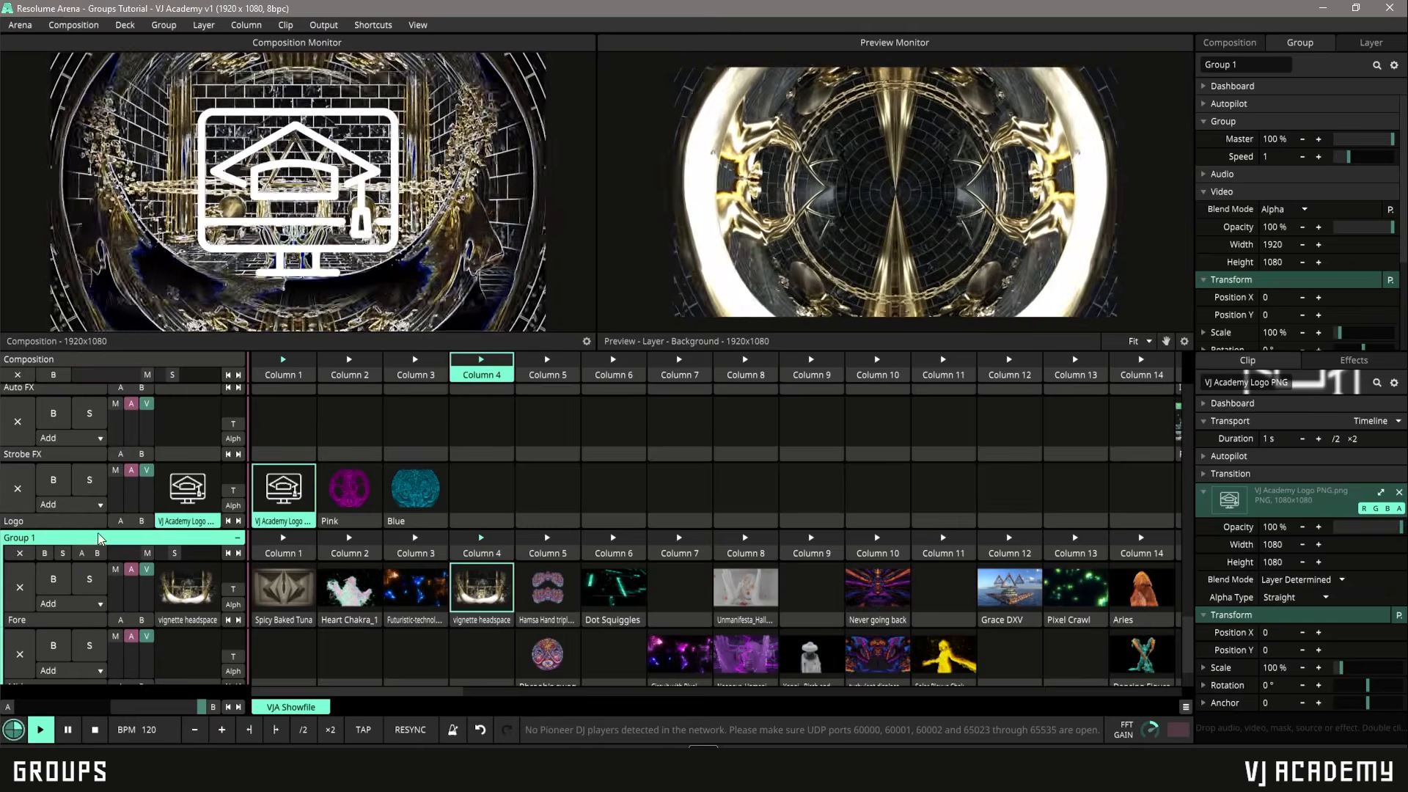
drag(79, 522, 81, 552)
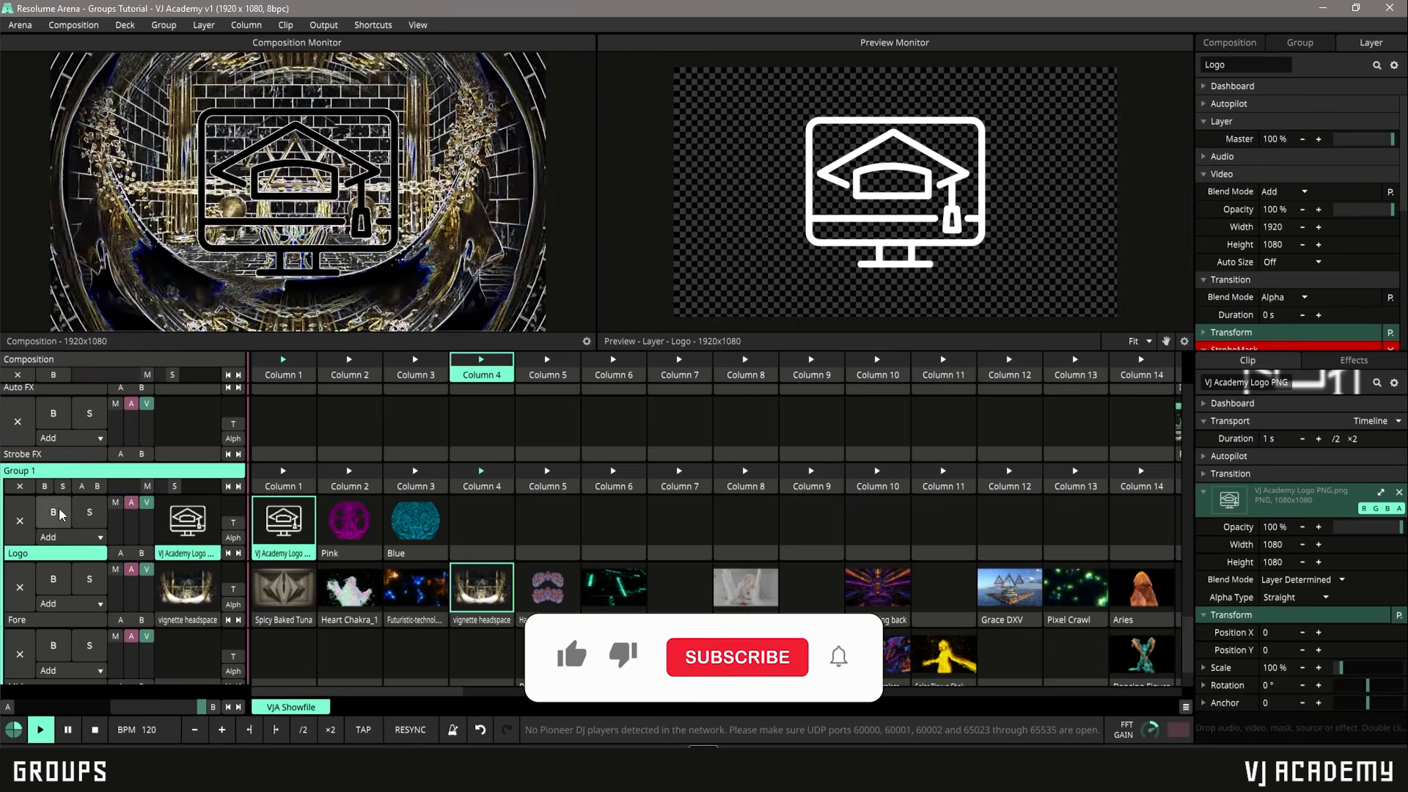
drag(65, 555, 79, 469)
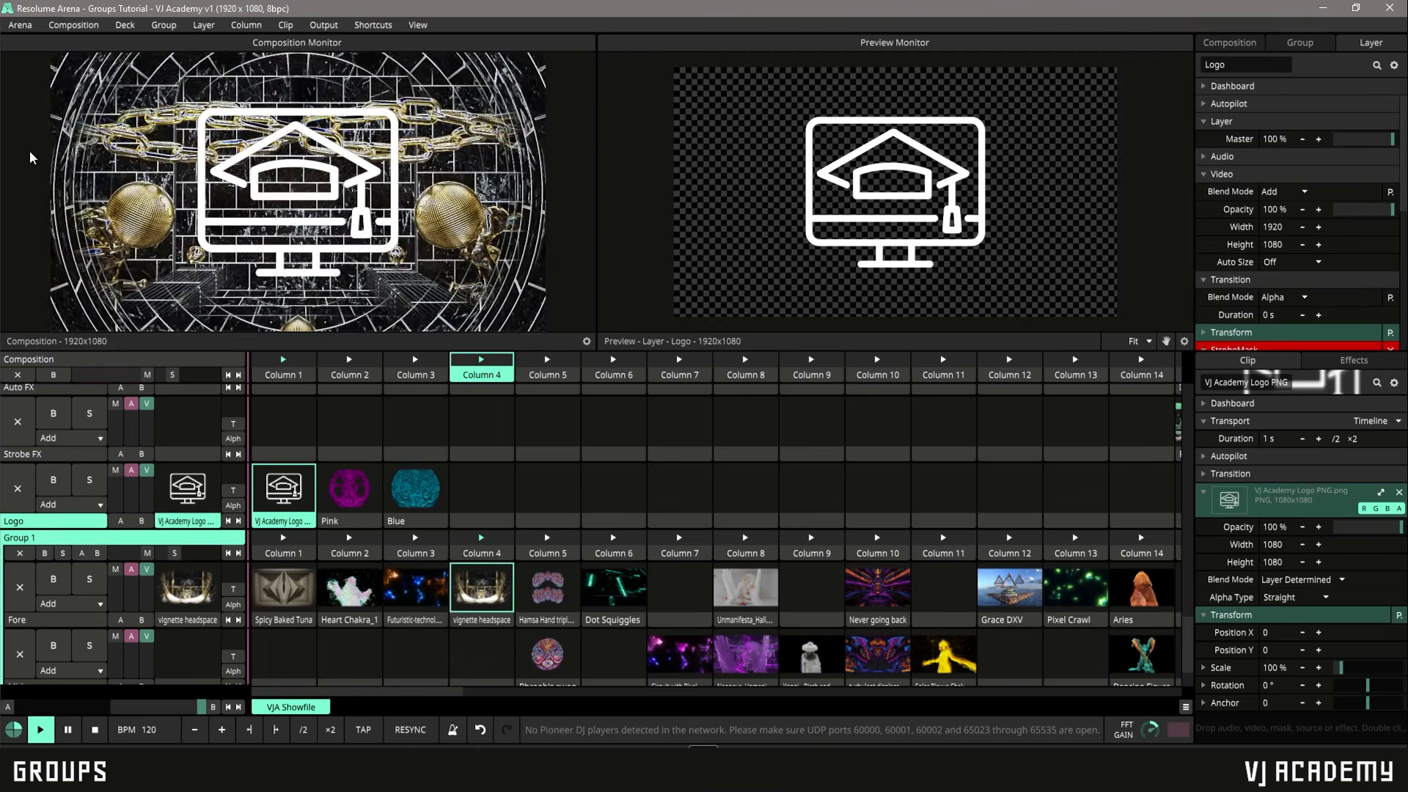
scroll(451, 573, down, 2)
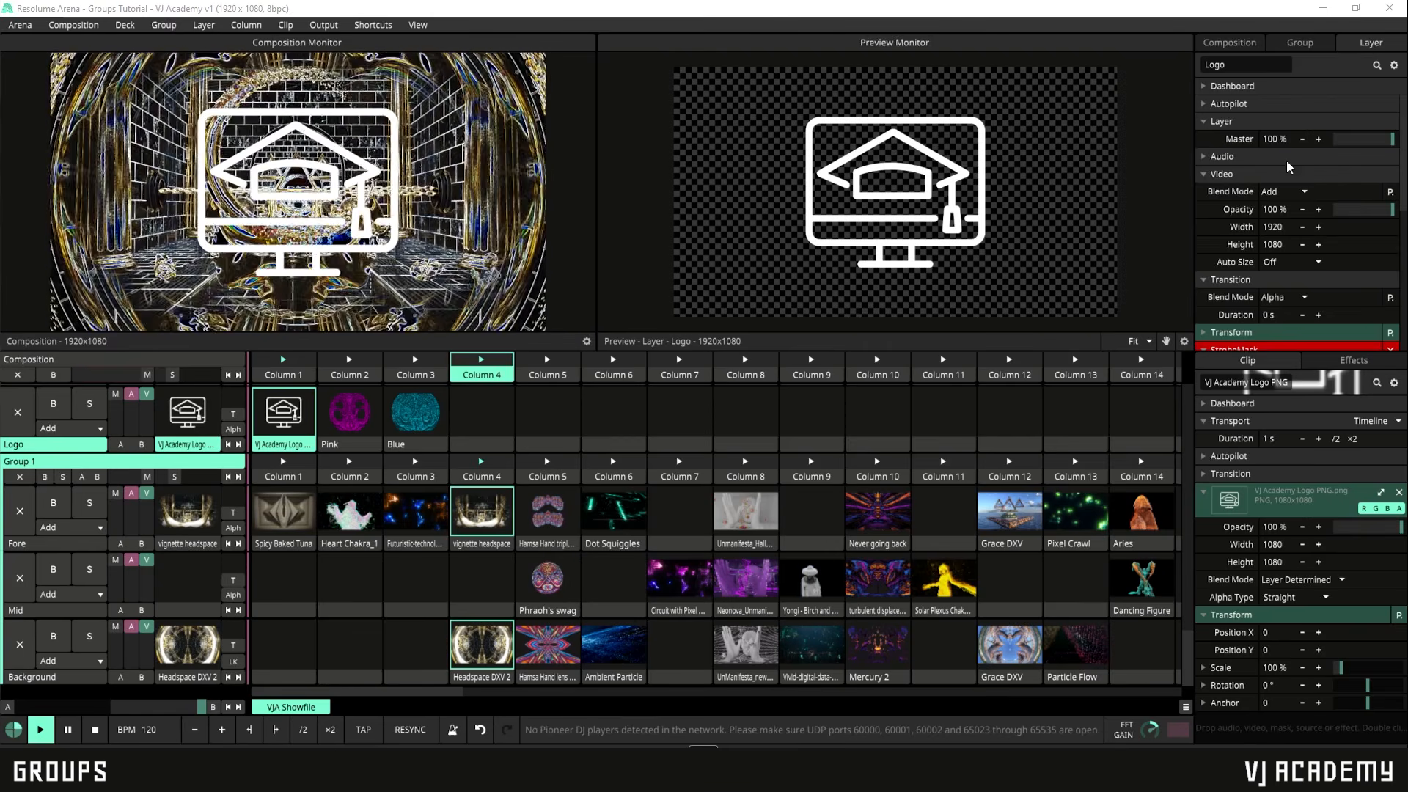
Try Group 1's Speed at 10 and at lower values, undo the speed changes, and try lowering the group's Master.
click(1300, 43)
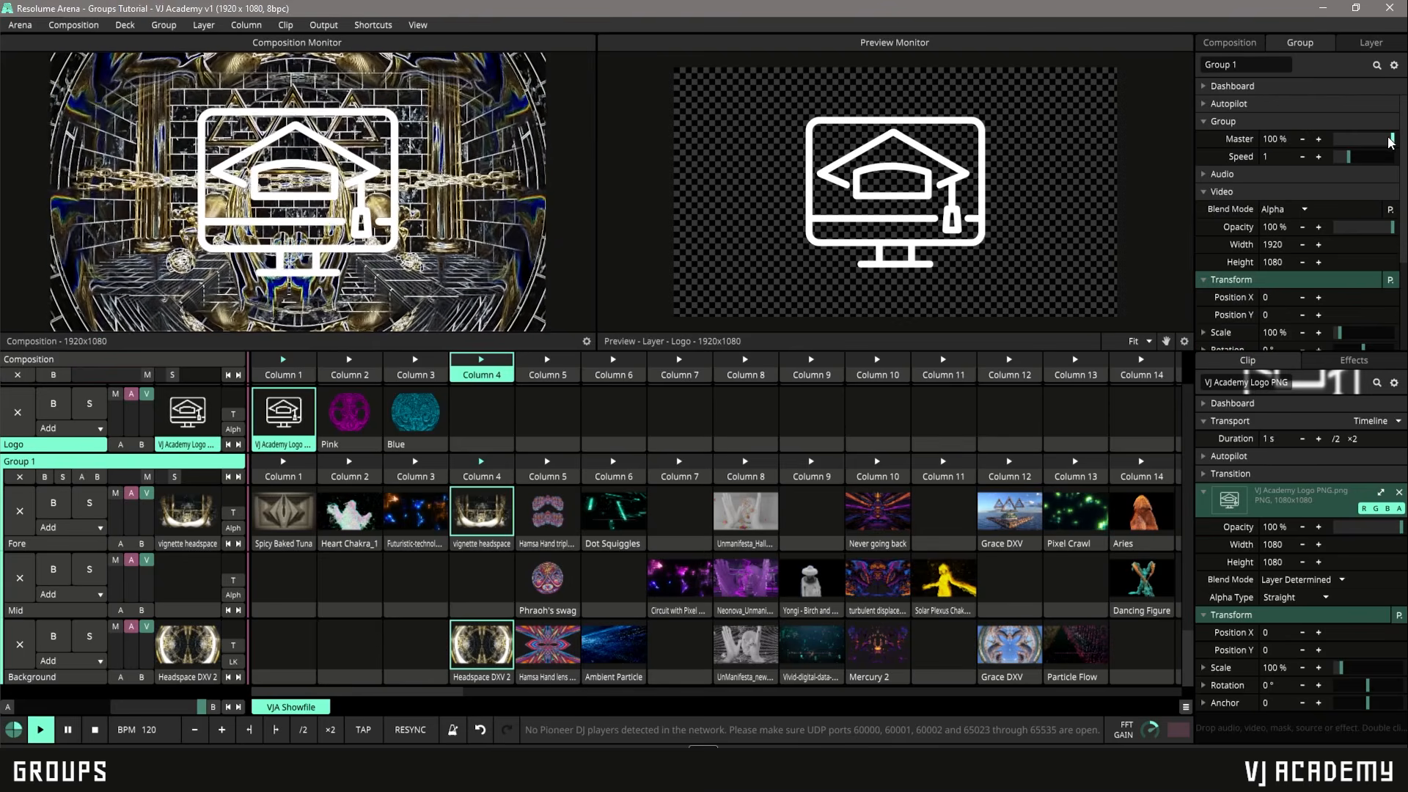
mouse_move(1392, 139)
mouse_down()
mouse_move(1285, 129)
mouse_move(1404, 144)
mouse_up()
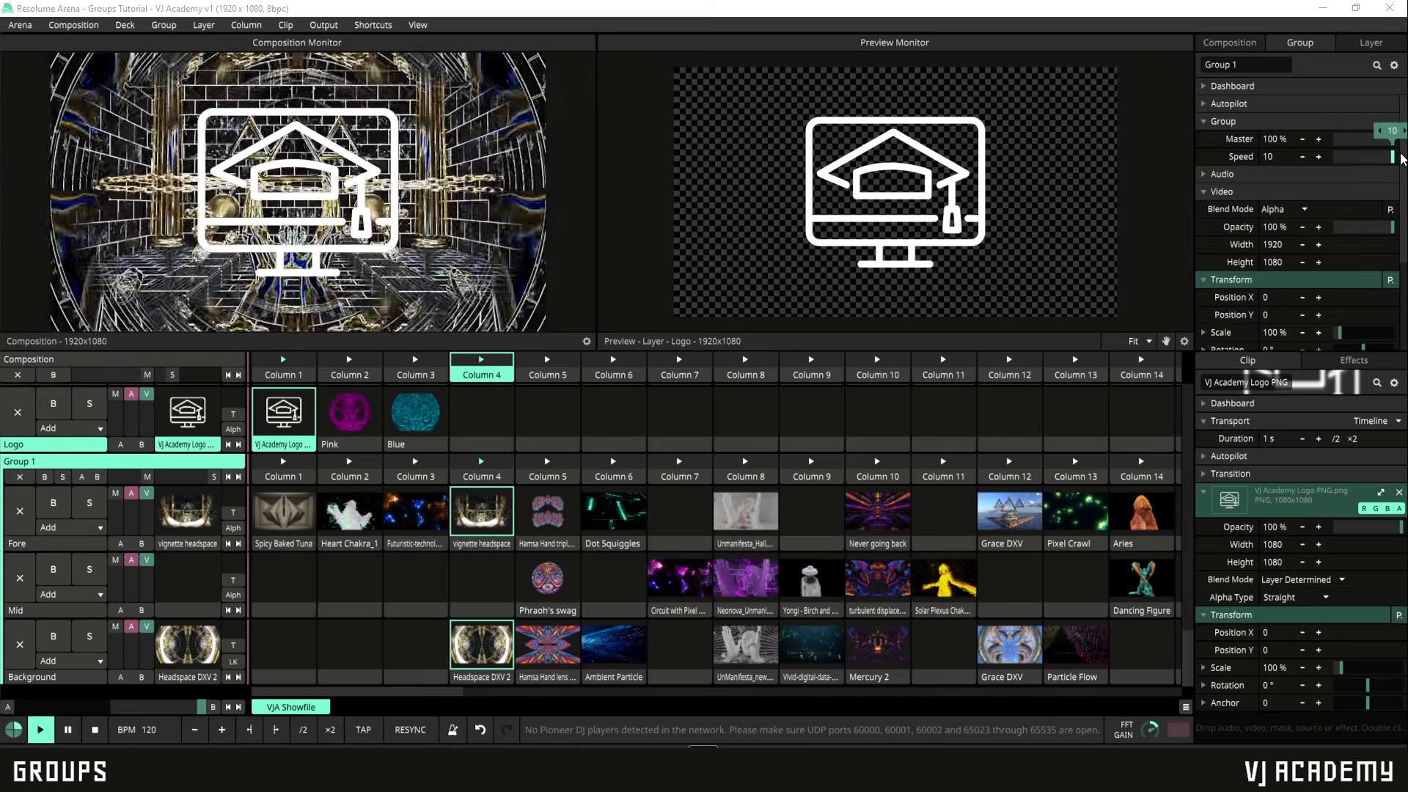
drag(1396, 157, 1354, 164)
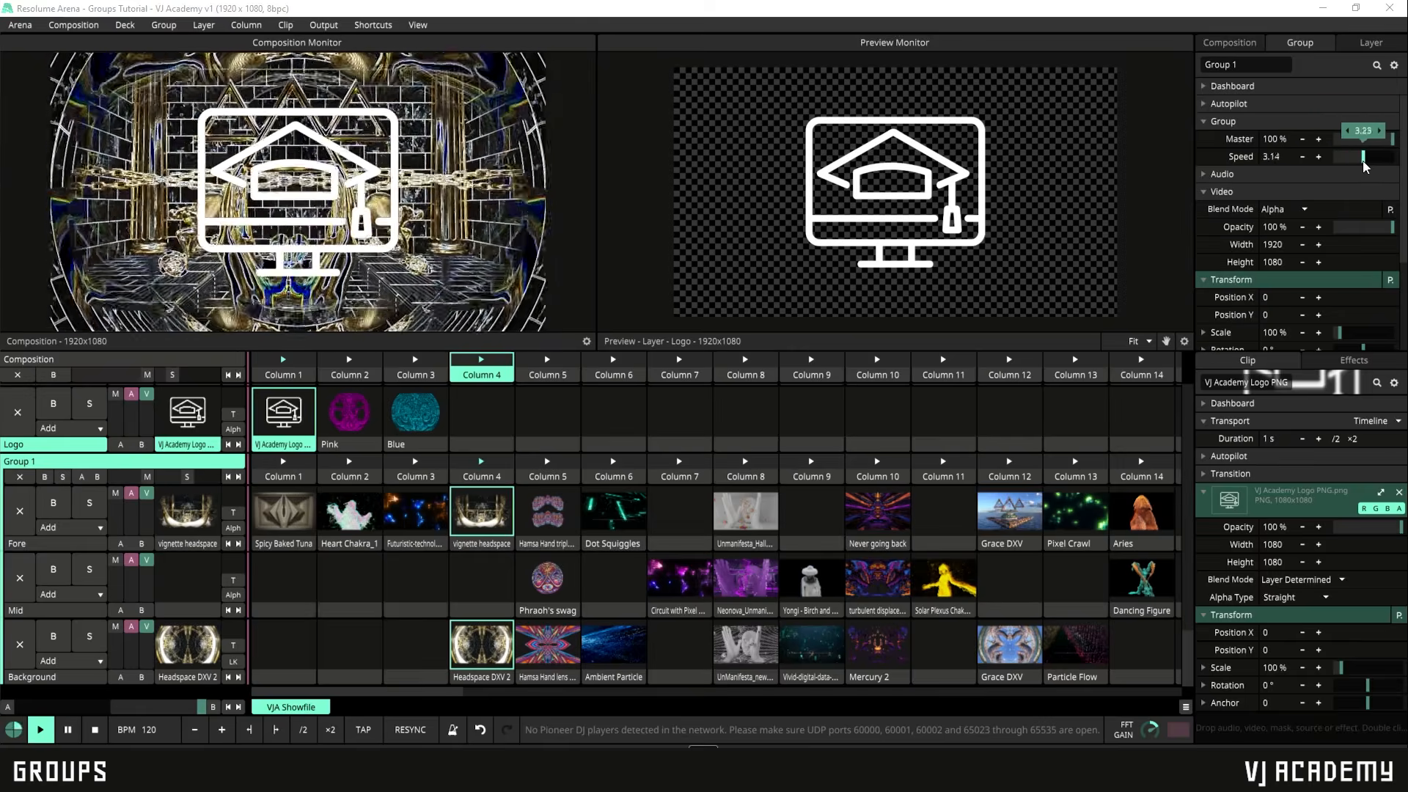
key(ctrl+z)
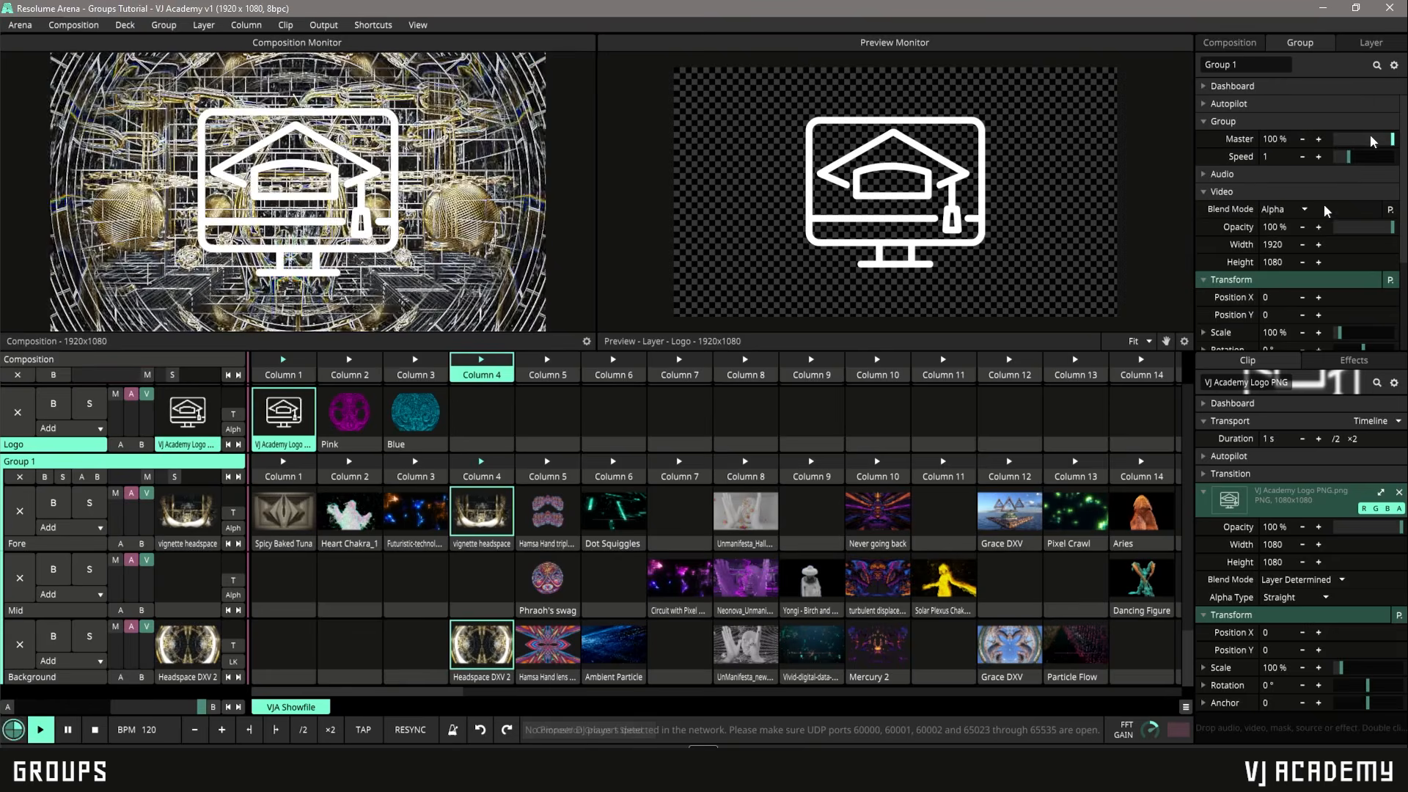
drag(1389, 139, 1319, 135)
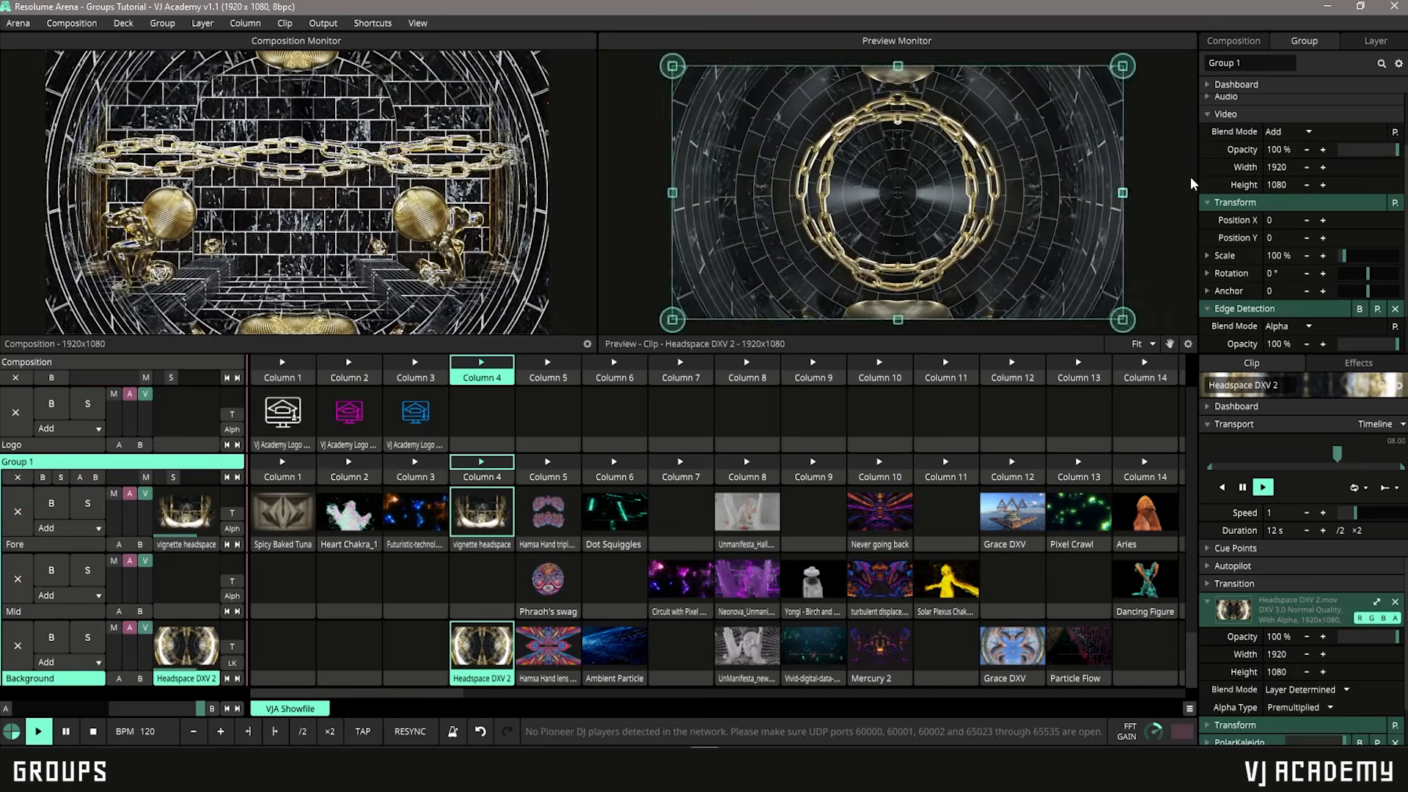
Move the Background layer out of Group 1 and place Group 1 above it in the layer stack.
scroll(1276, 102, up, 2)
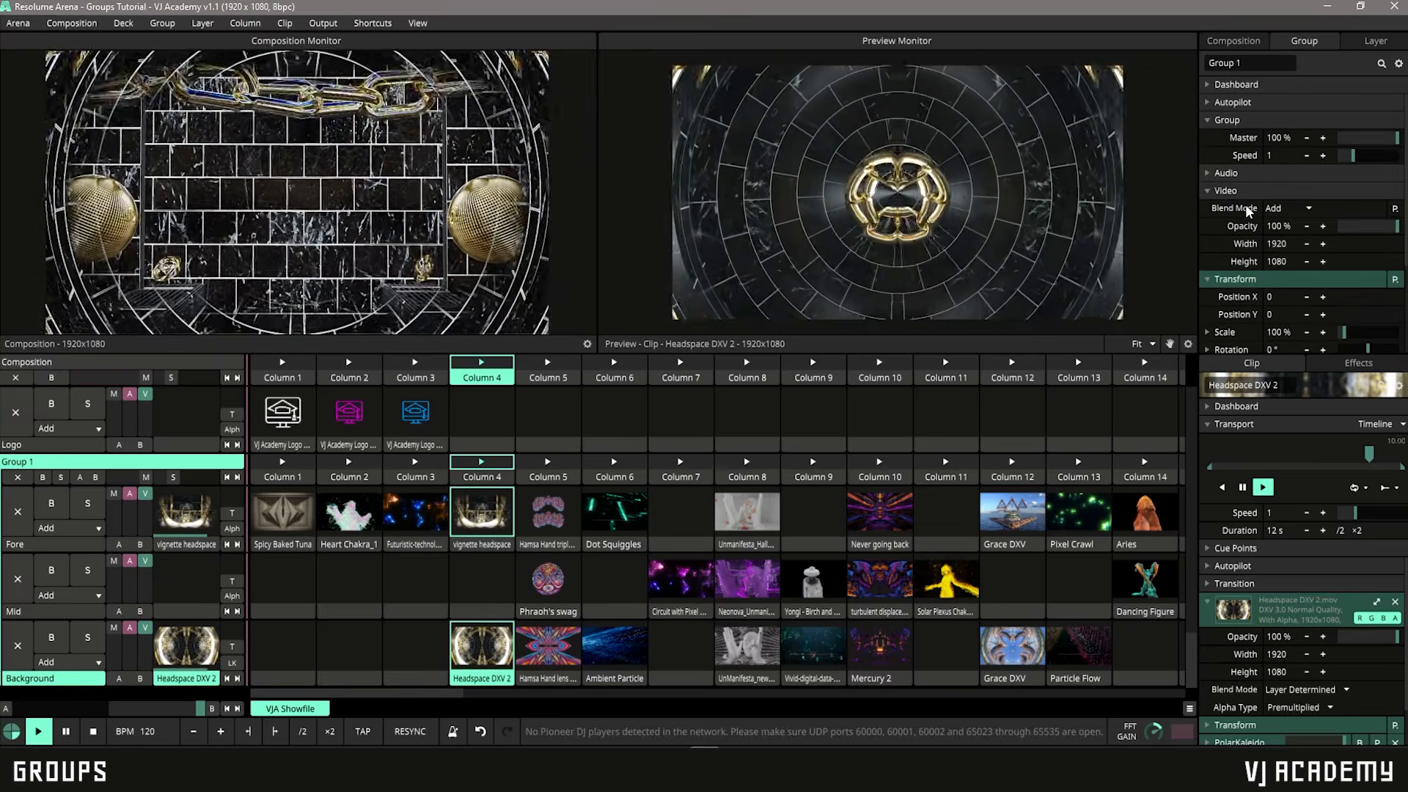
scroll(1248, 206, down, 3)
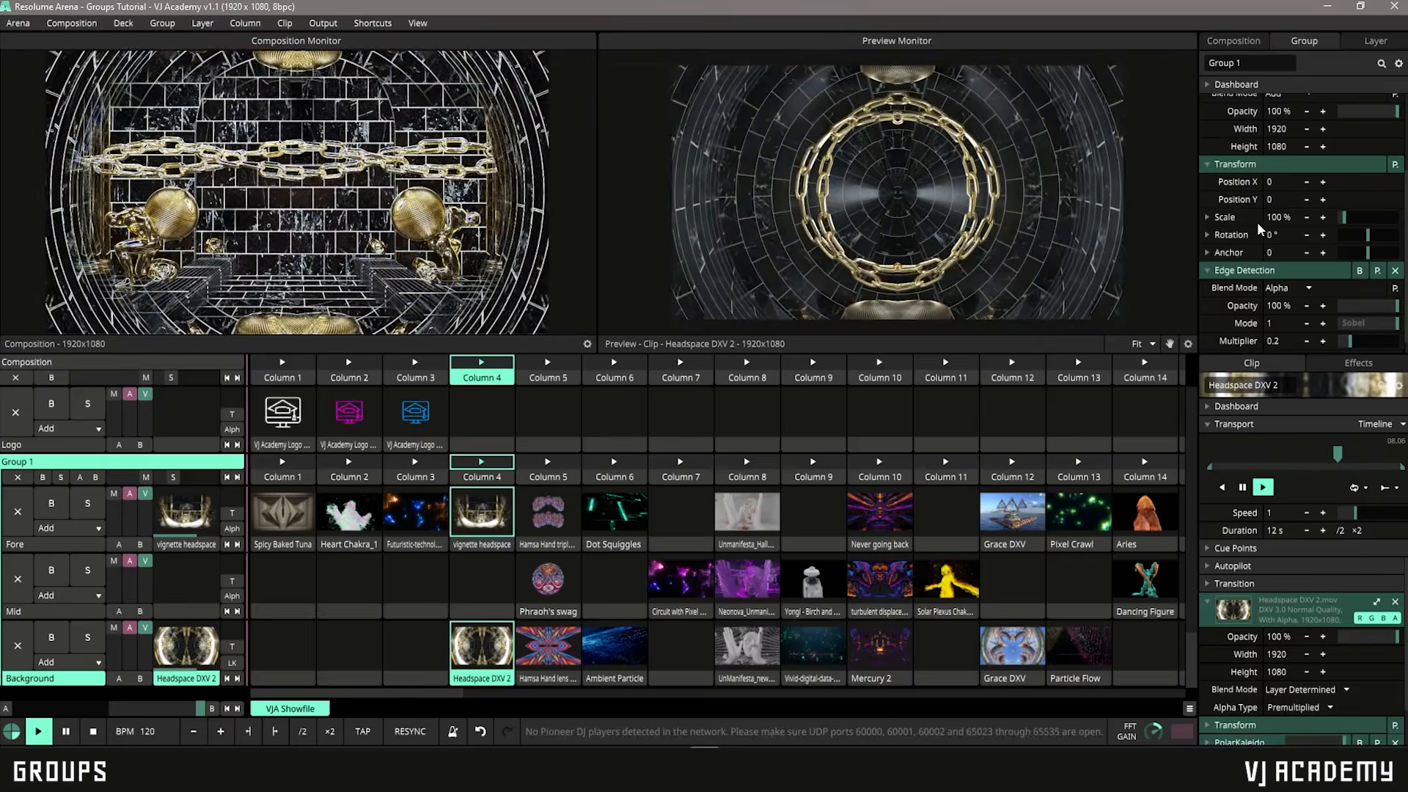
scroll(1248, 217, up, 3)
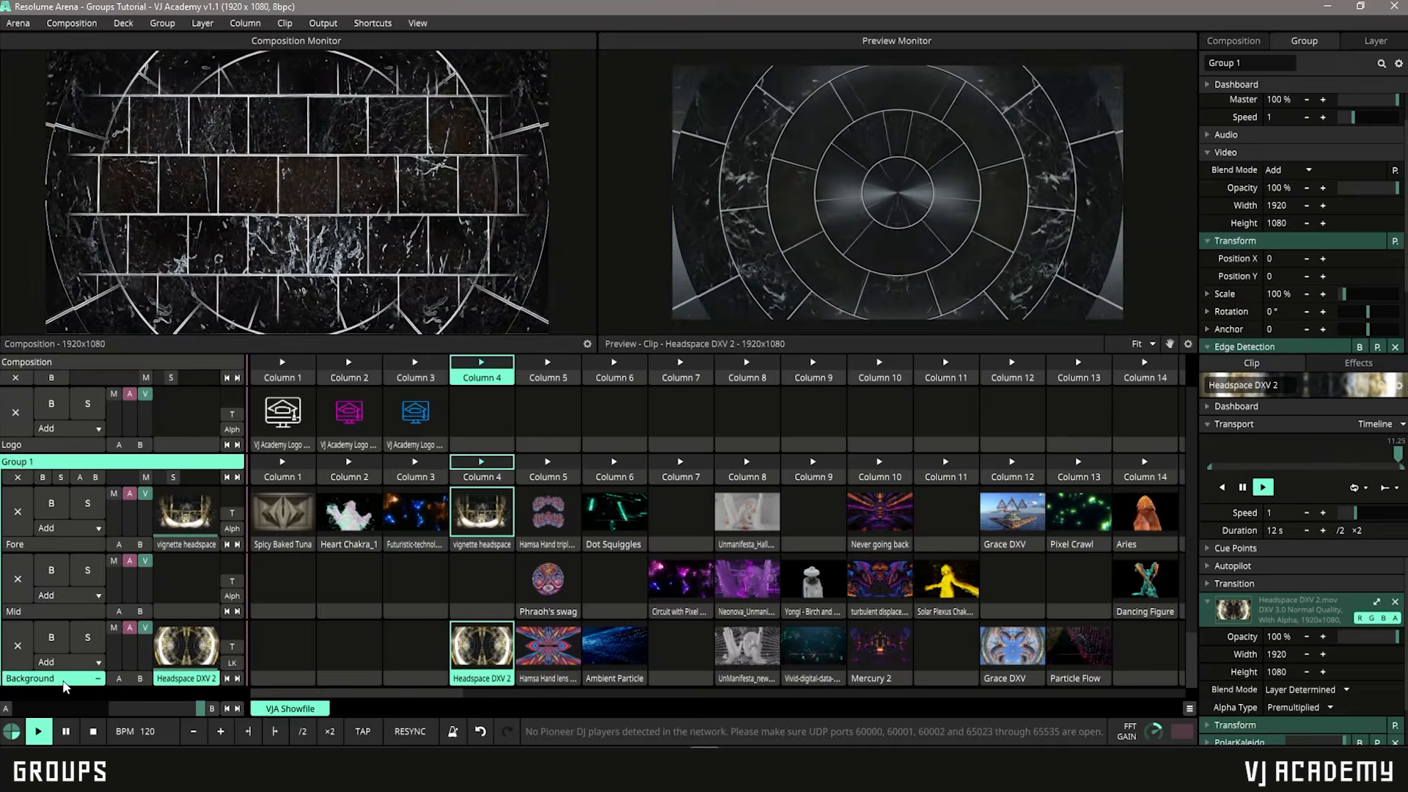
click(63, 685)
drag(63, 685, 61, 450)
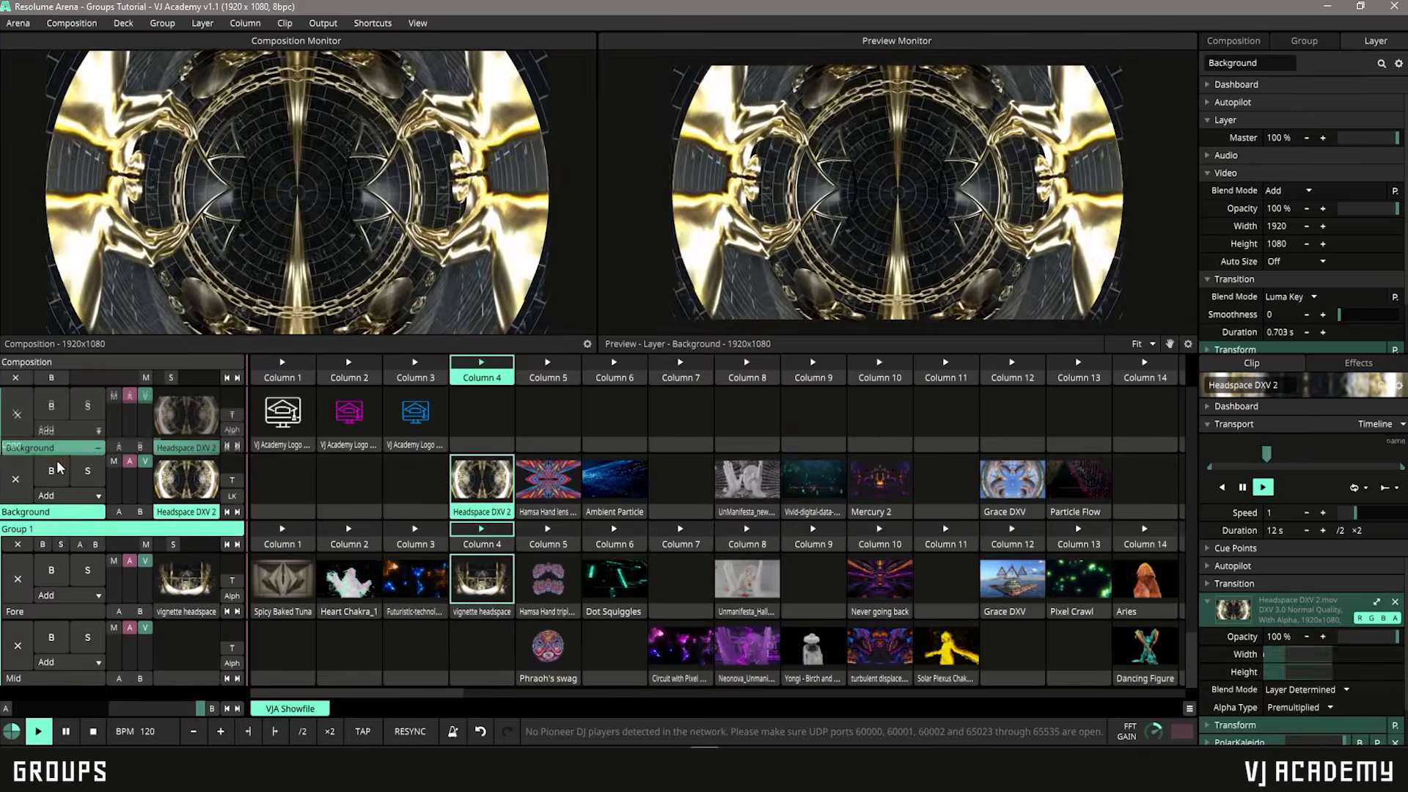
drag(60, 528, 66, 447)
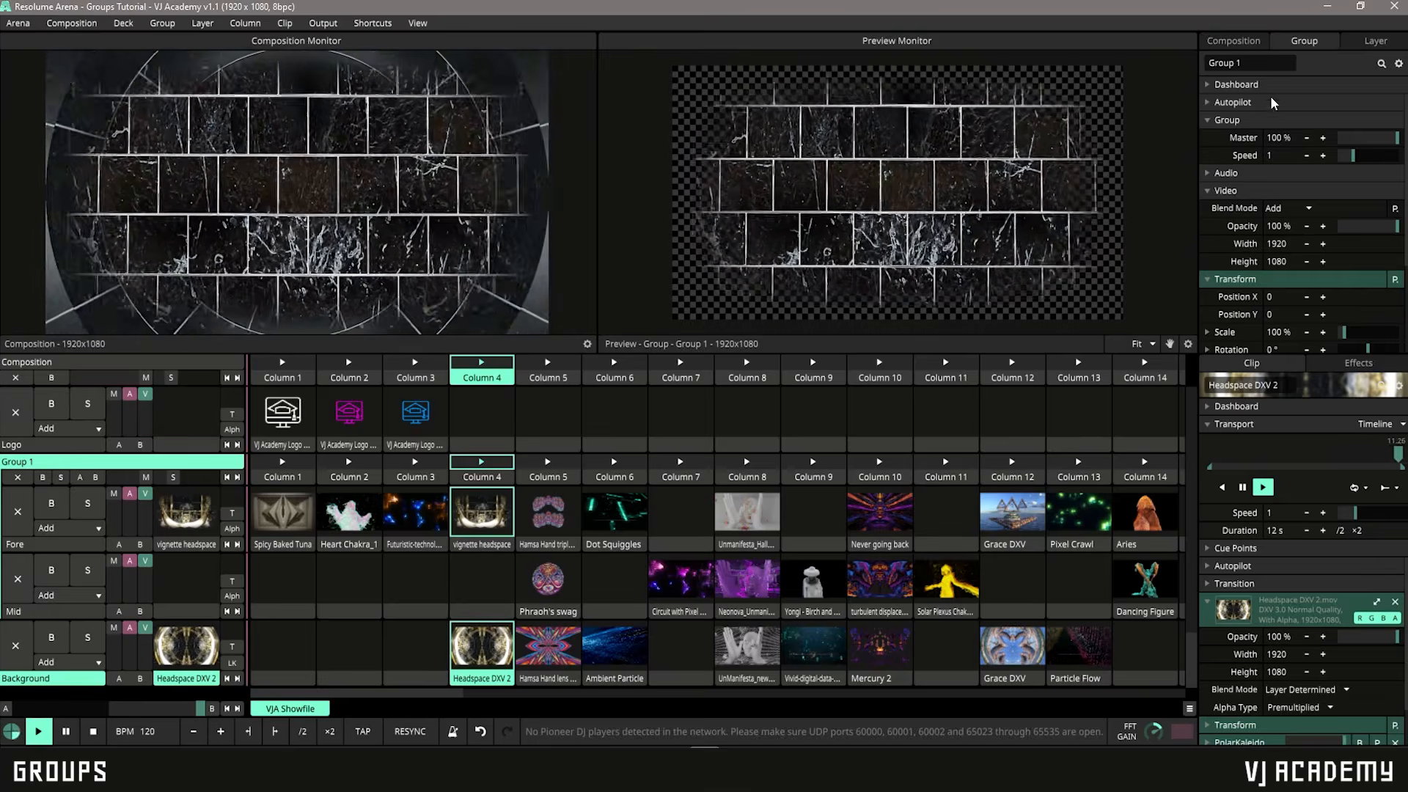
Try the blend modes 50 Difference, 50 Distance, 50 Overlay, Burn and Darken on Group 1.
click(1276, 209)
click(1059, 426)
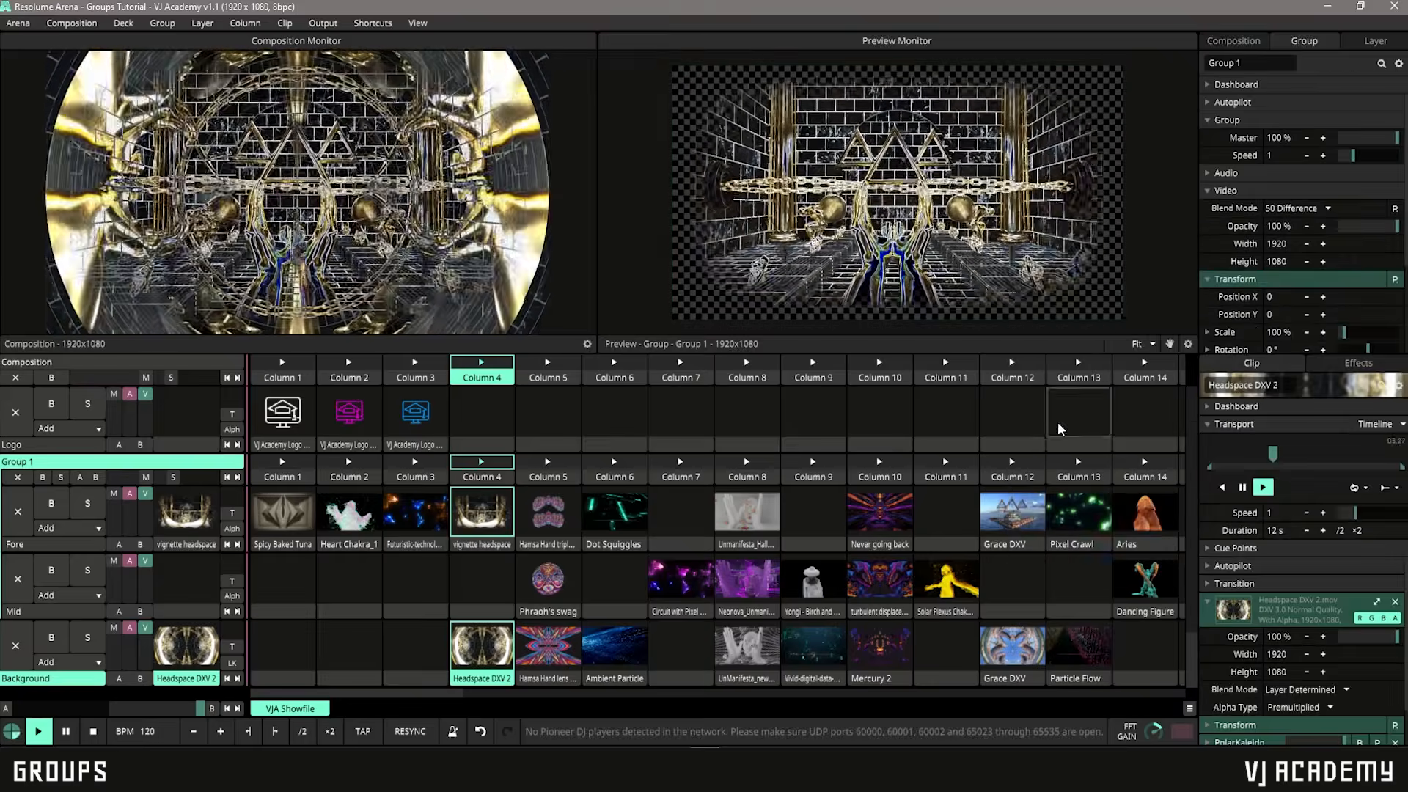
click(1305, 209)
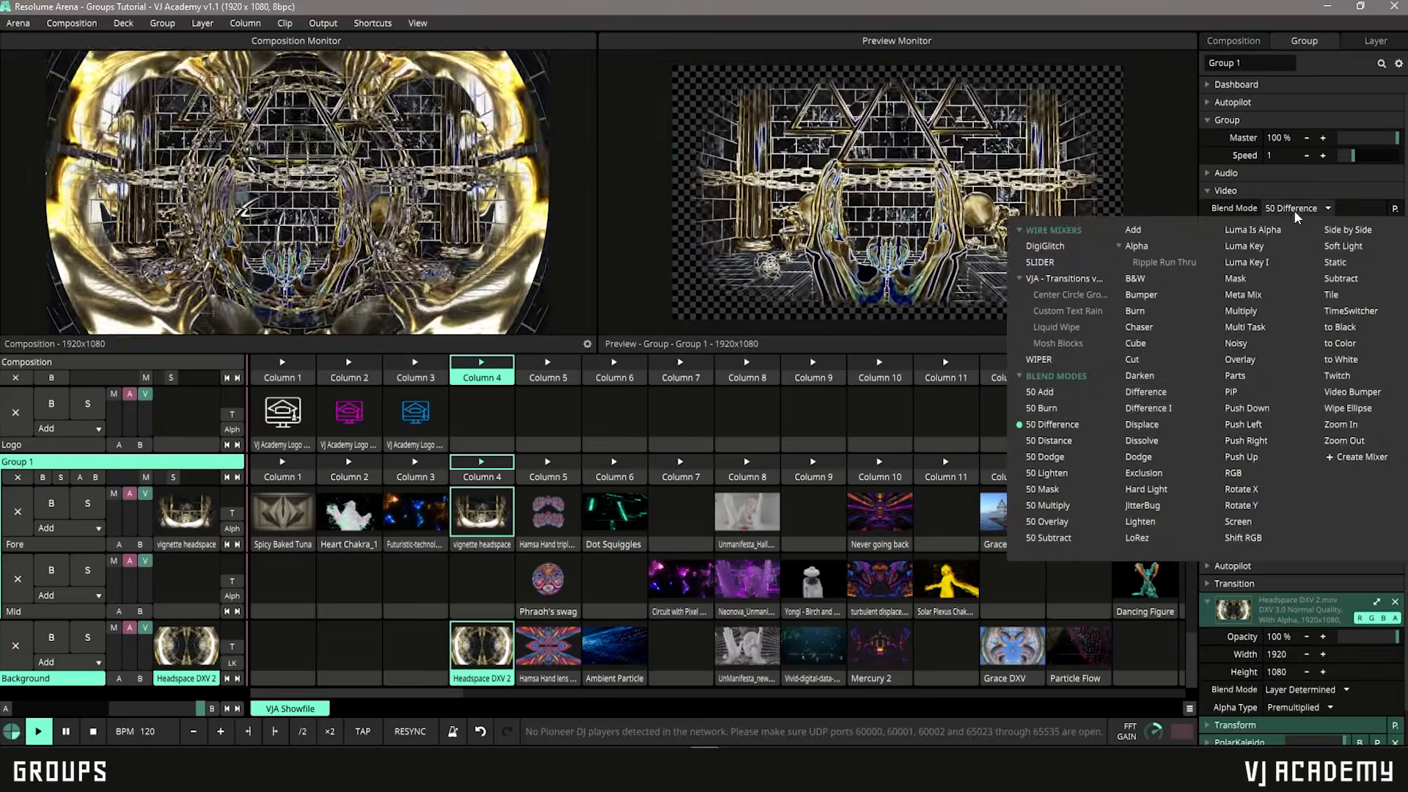
click(1059, 451)
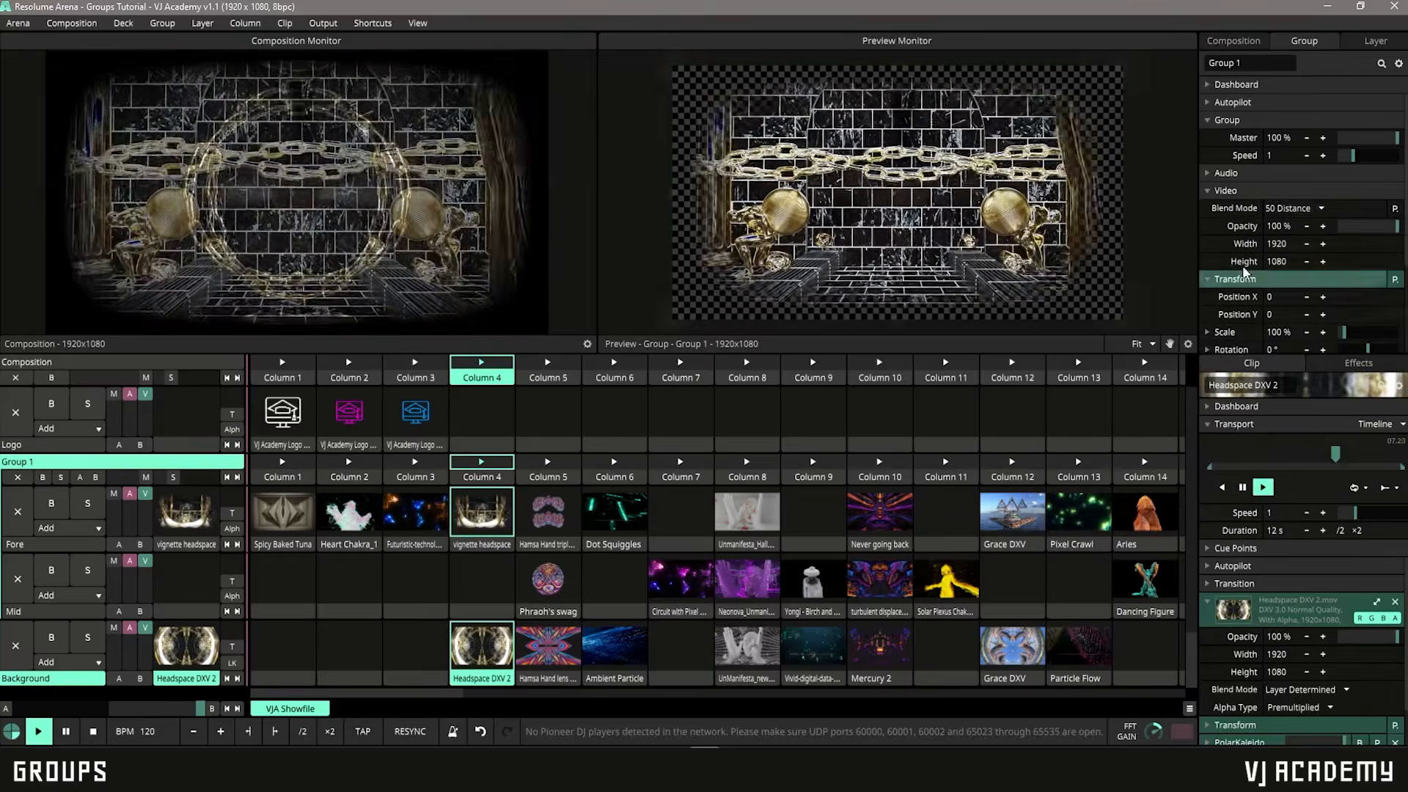
click(1290, 209)
click(1047, 522)
click(1290, 208)
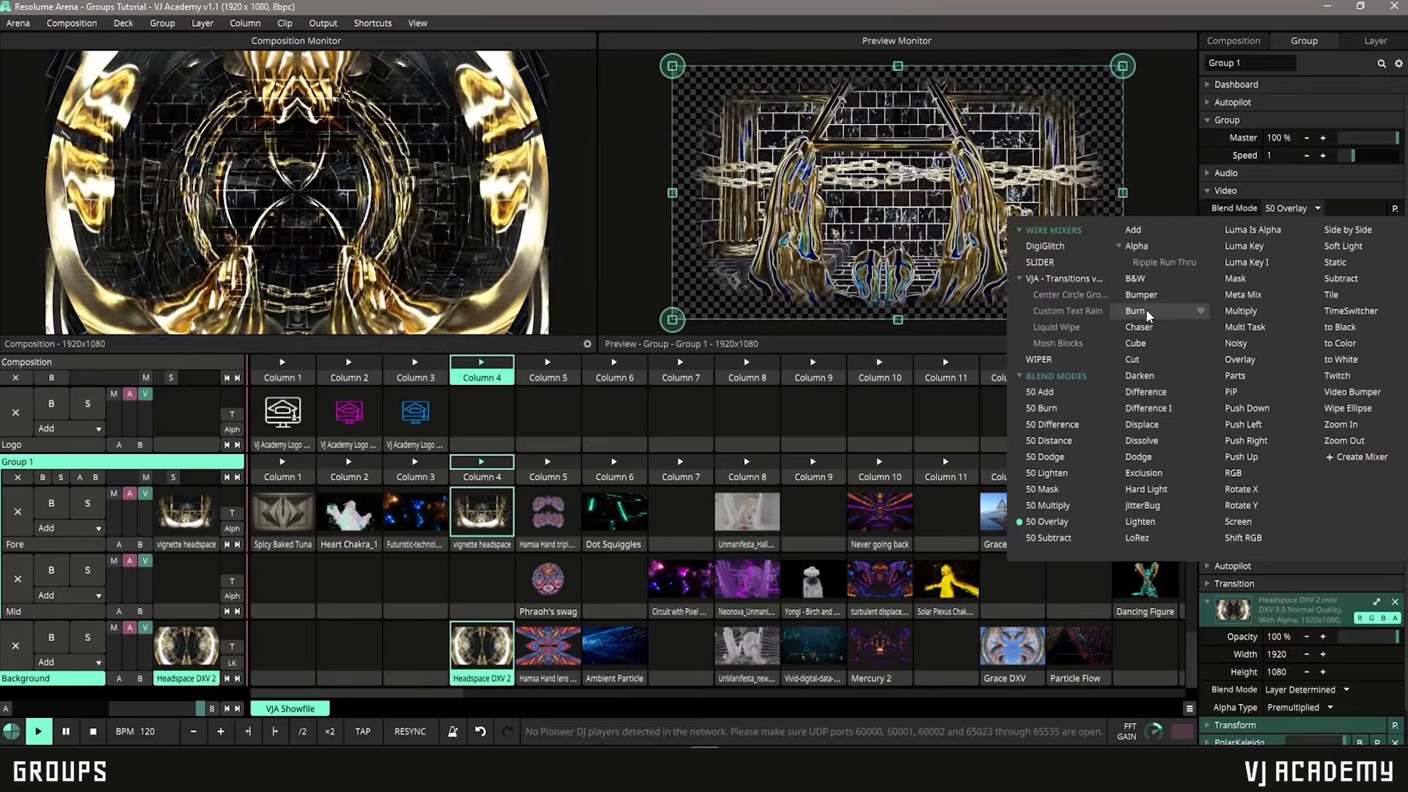
click(1141, 311)
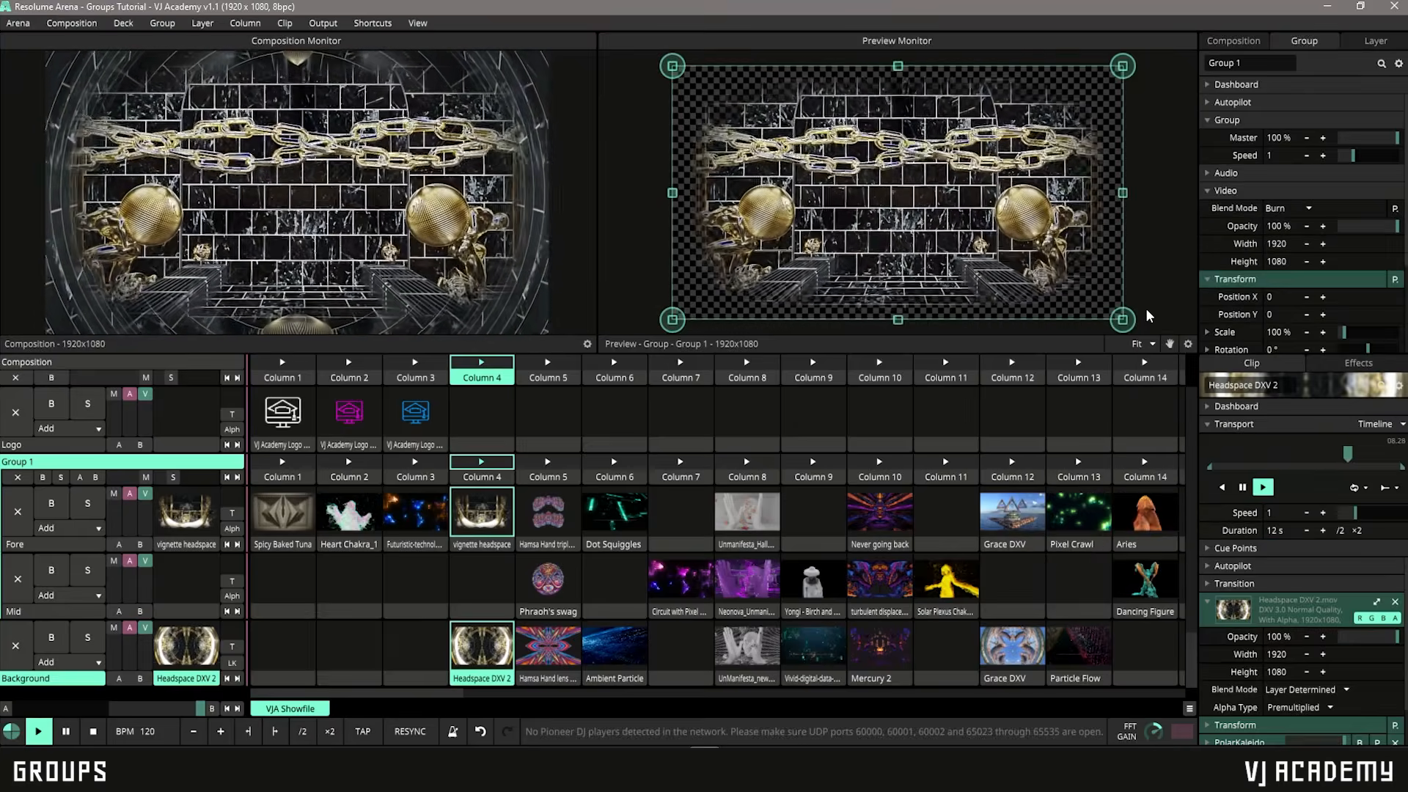
click(1274, 209)
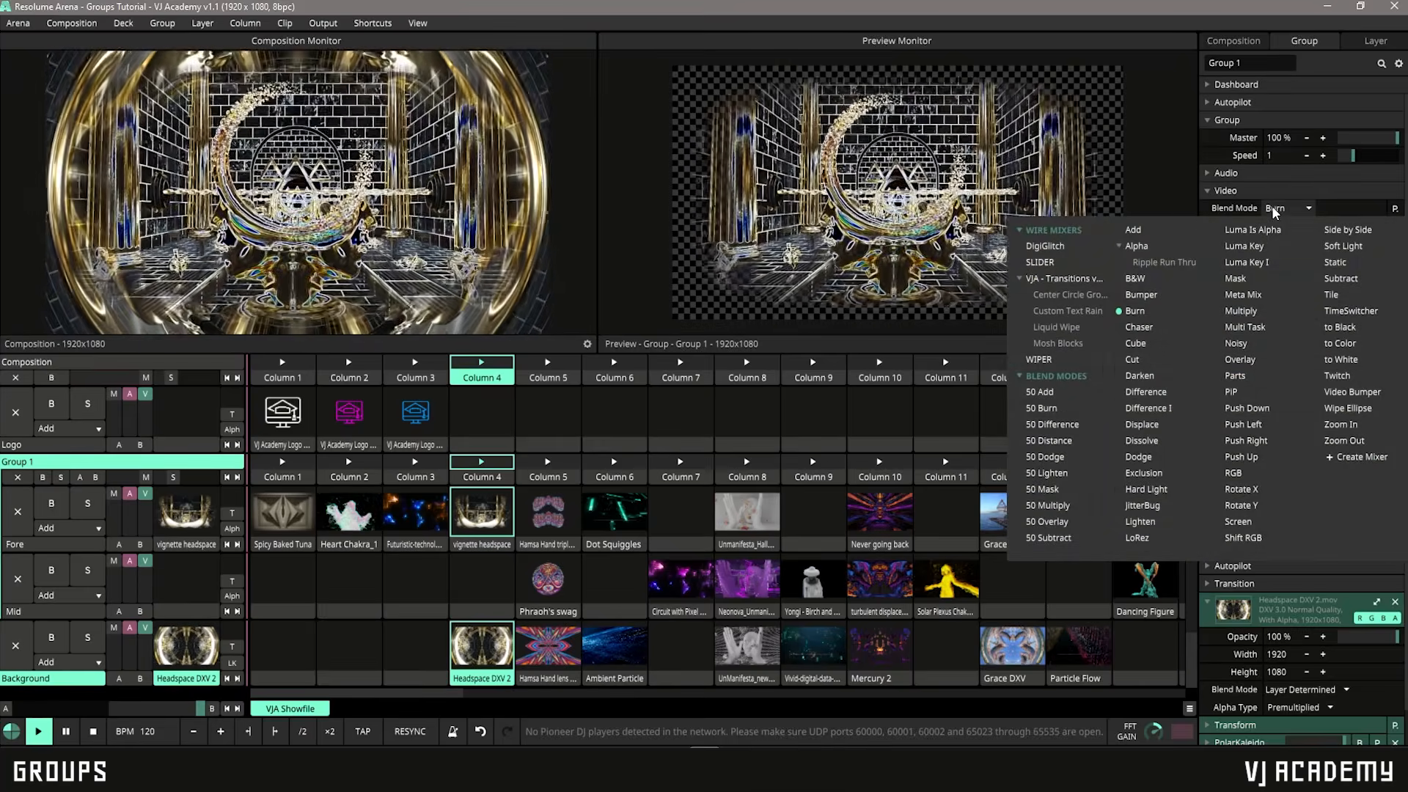
click(1155, 376)
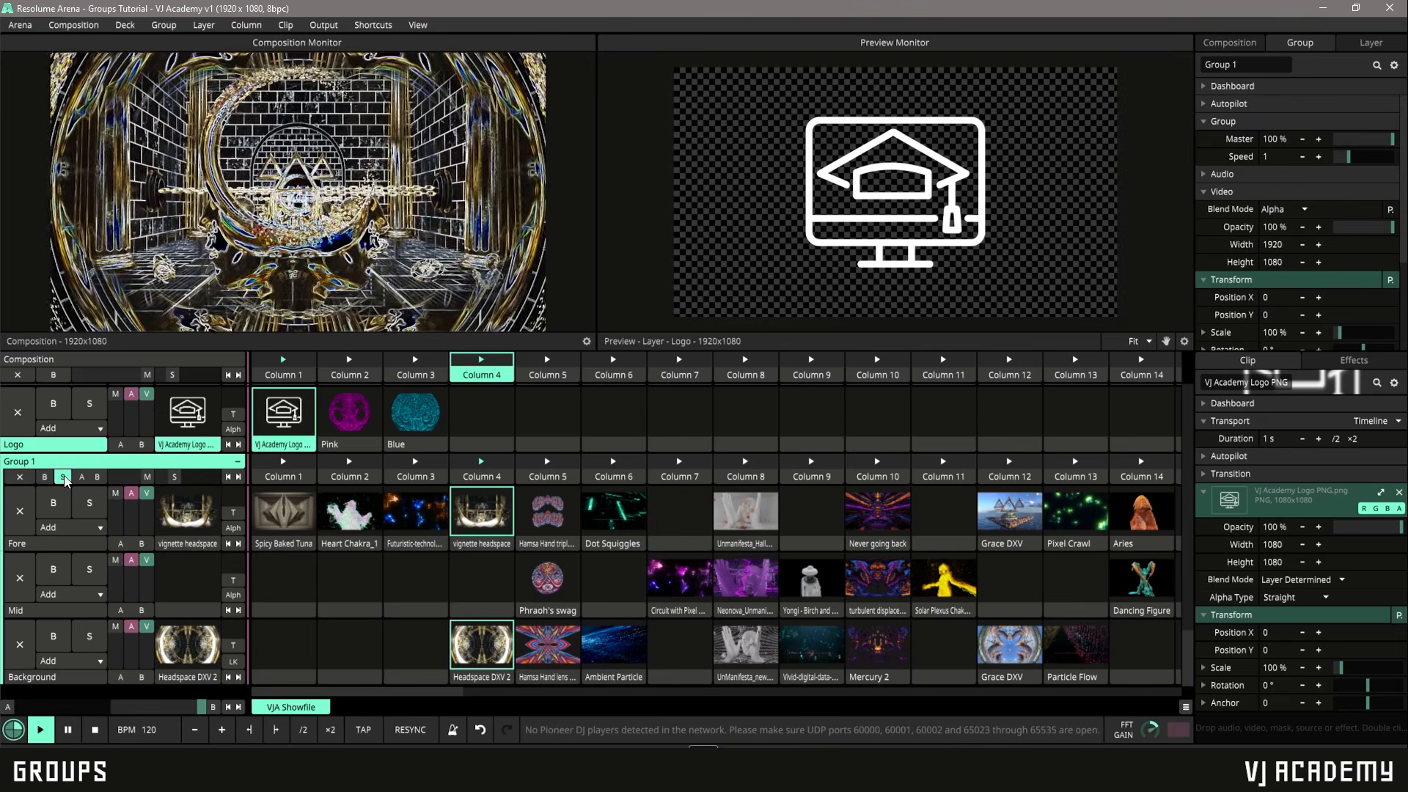
Stop all playing clips in Group 1 and remove the group while keeping its layers.
click(19, 478)
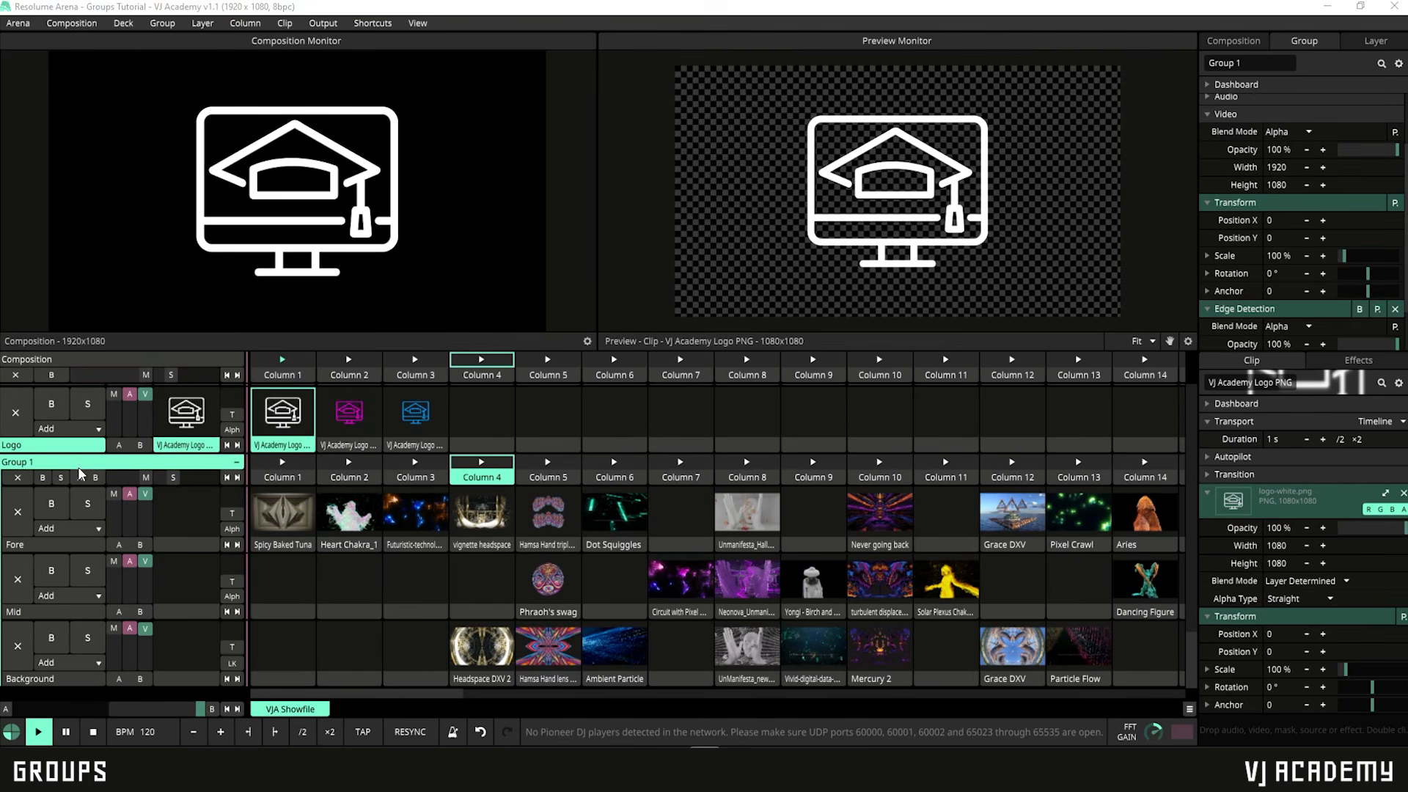
right_click(82, 462)
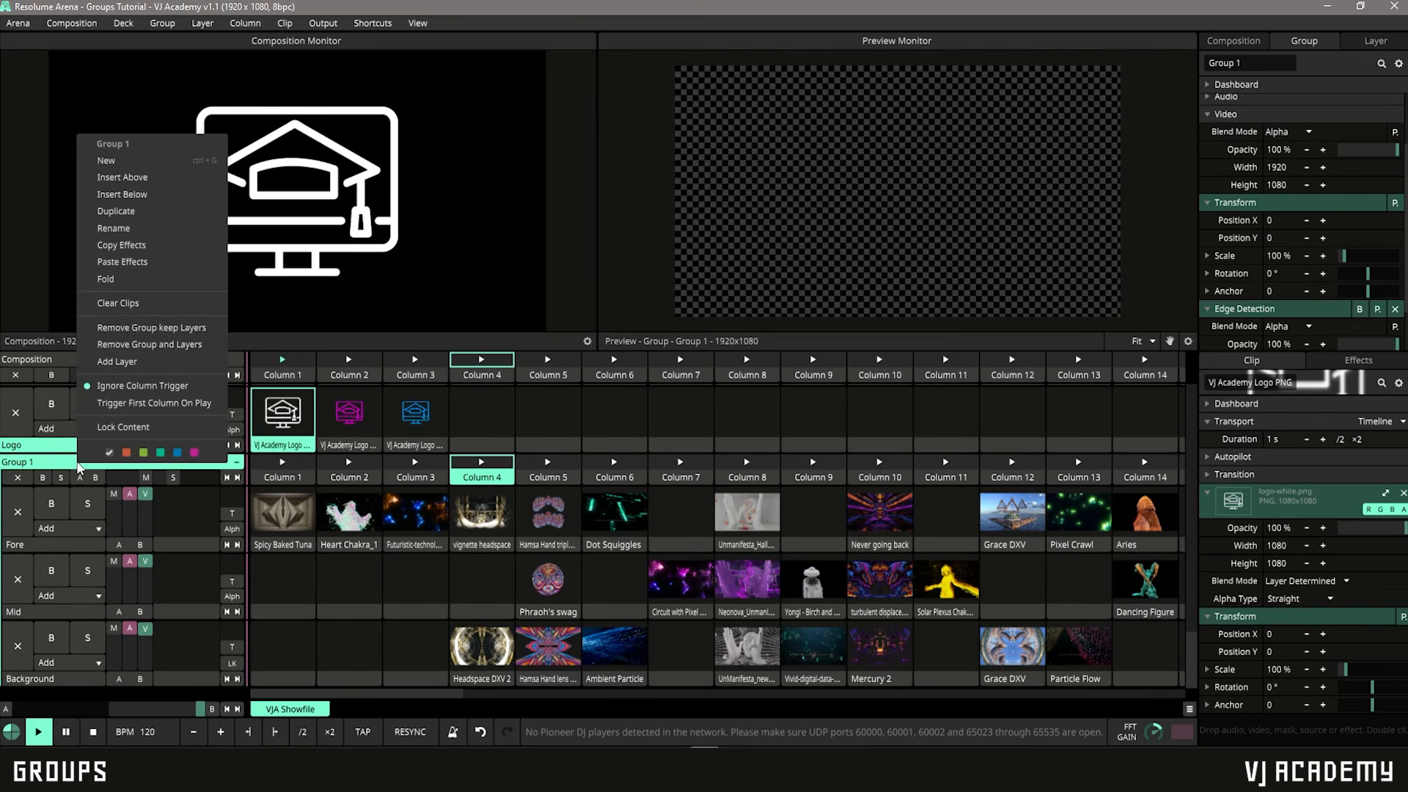
click(114, 332)
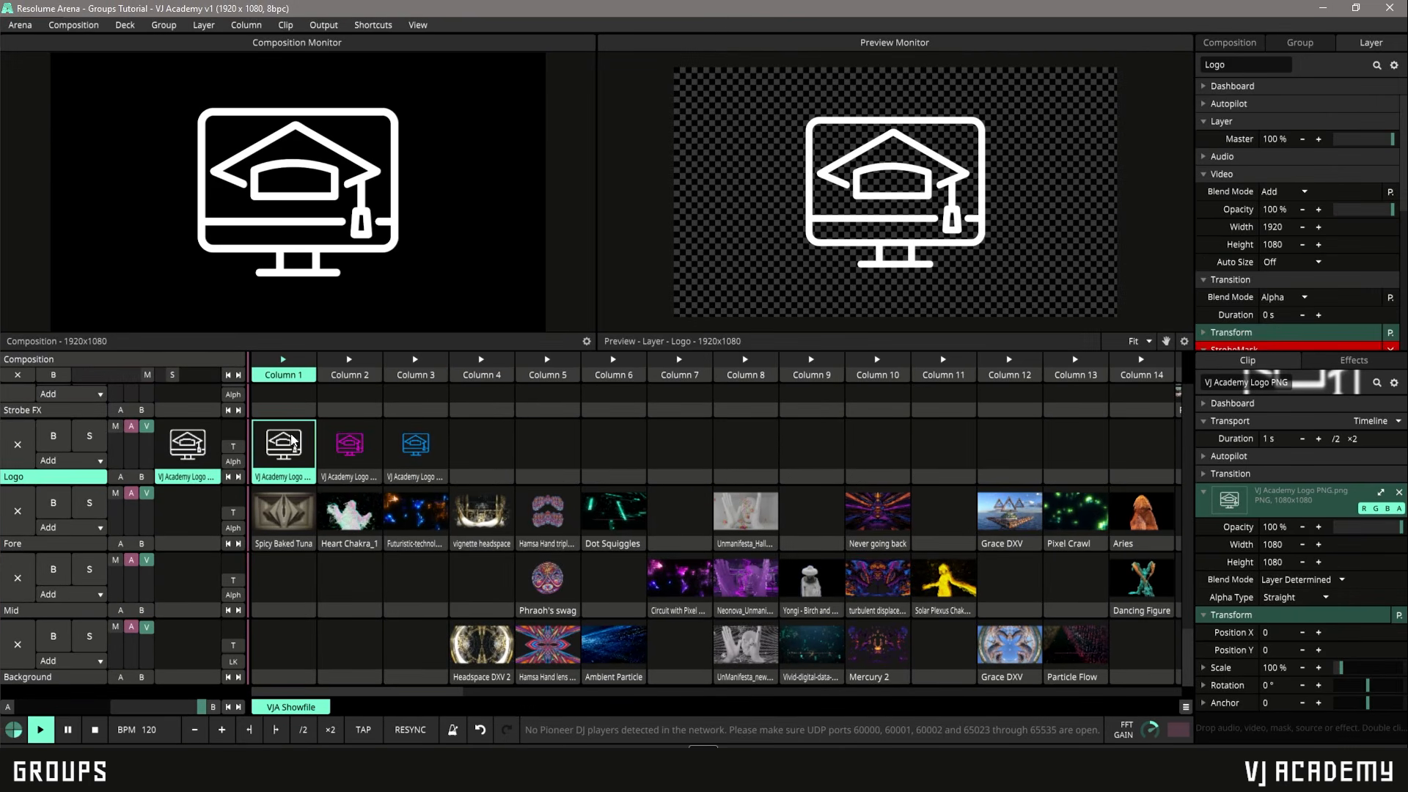
Put the Logo layer into a new group and trigger composition columns 2, 3 and 1 in turn.
right_click(62, 486)
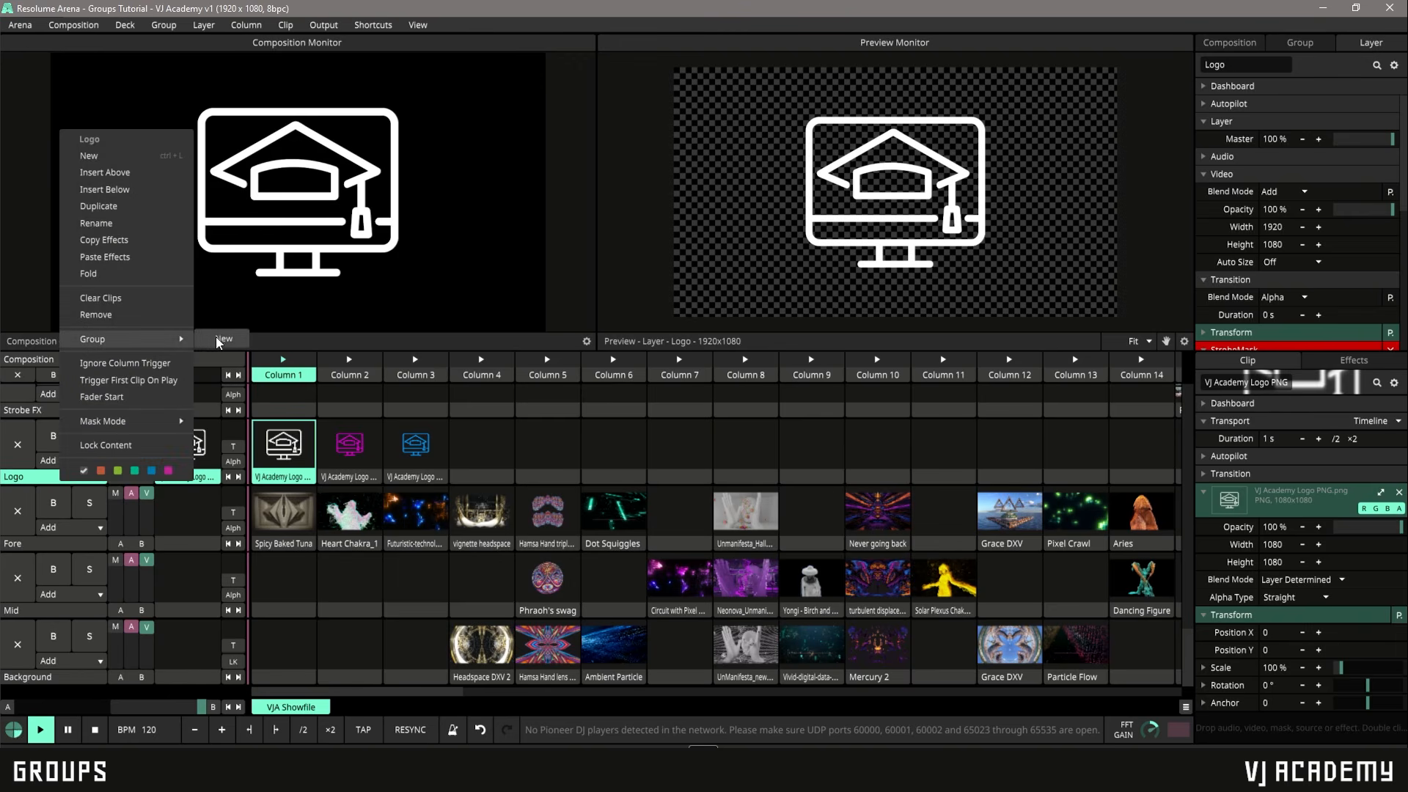
click(217, 342)
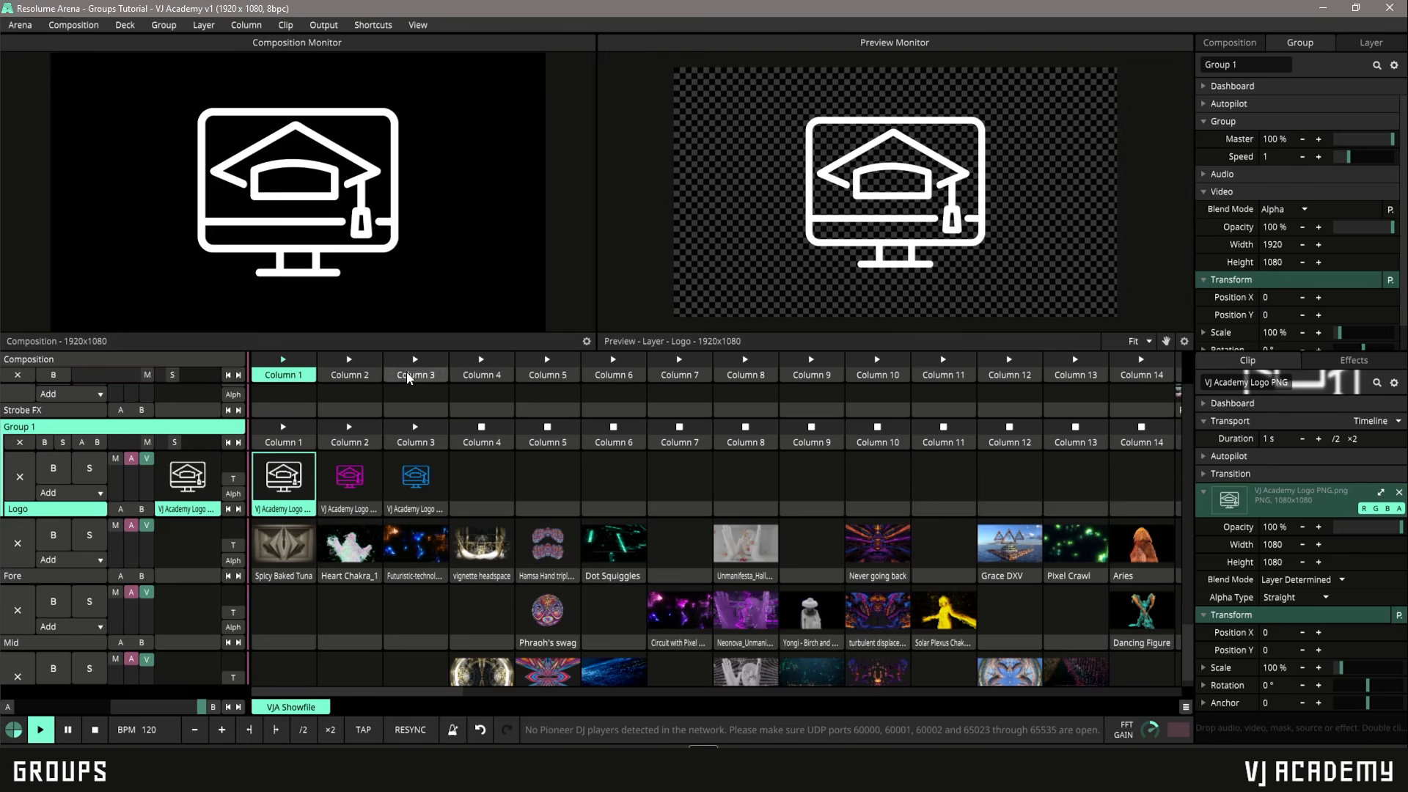
click(350, 361)
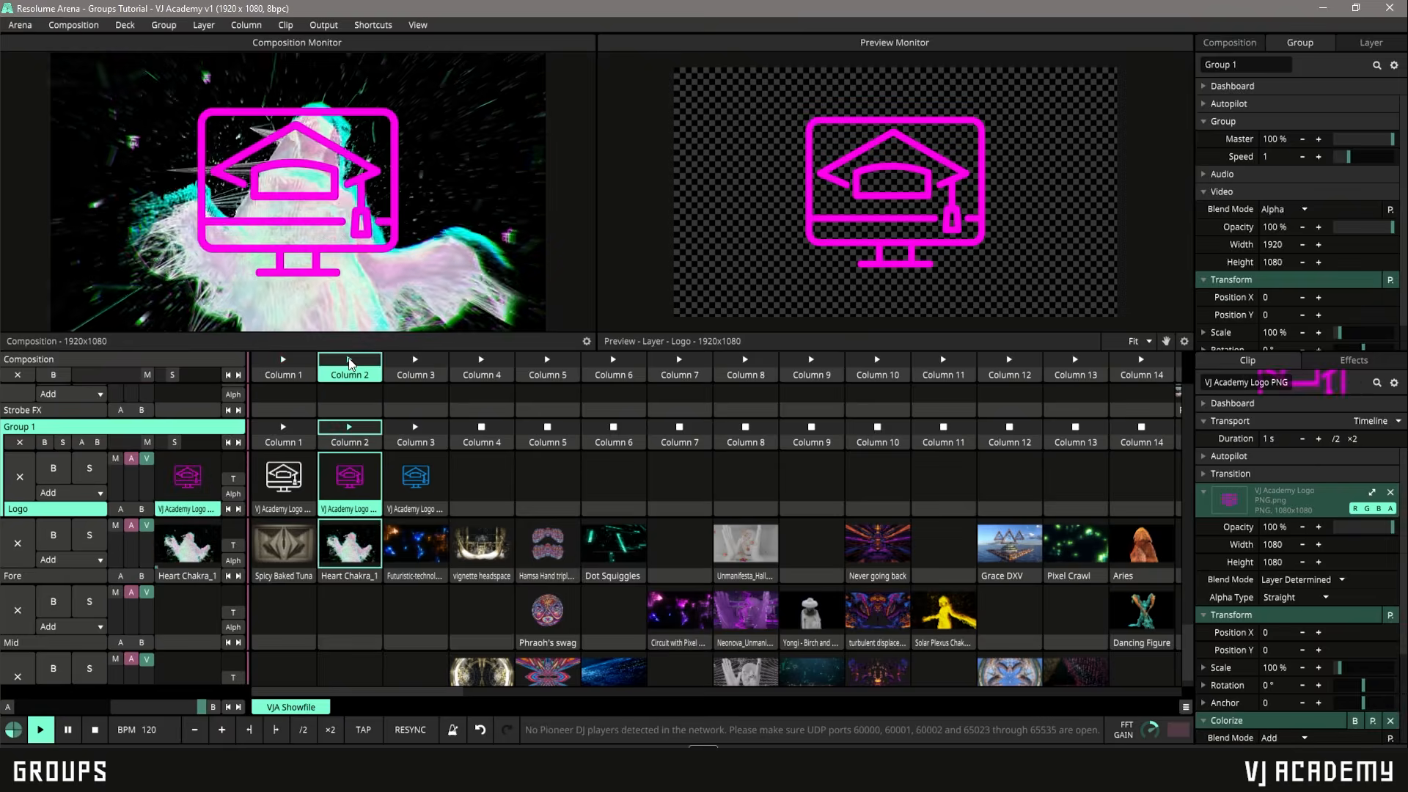
click(411, 363)
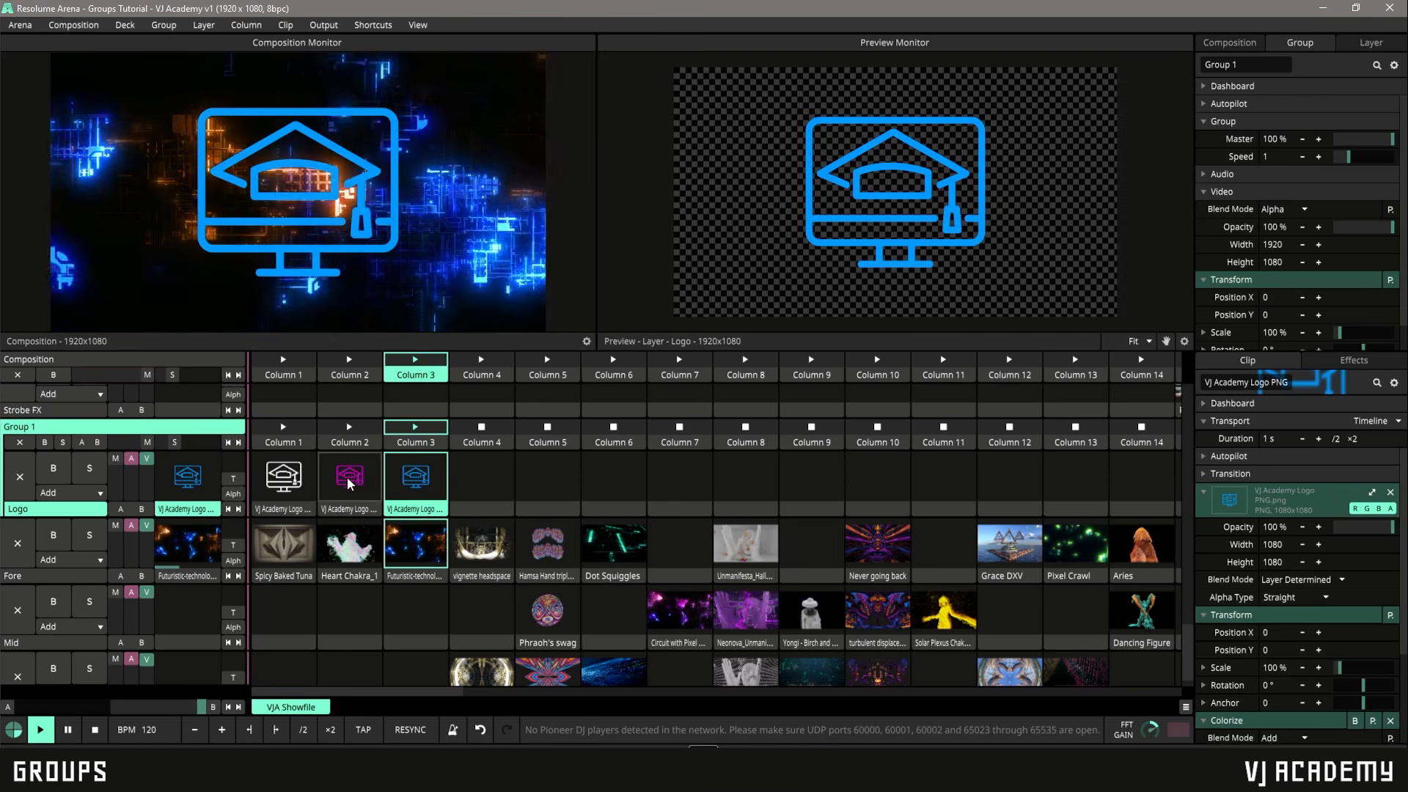
click(285, 364)
Set Group 1, which holds the Logo layer, to ignore column triggers.
click(44, 427)
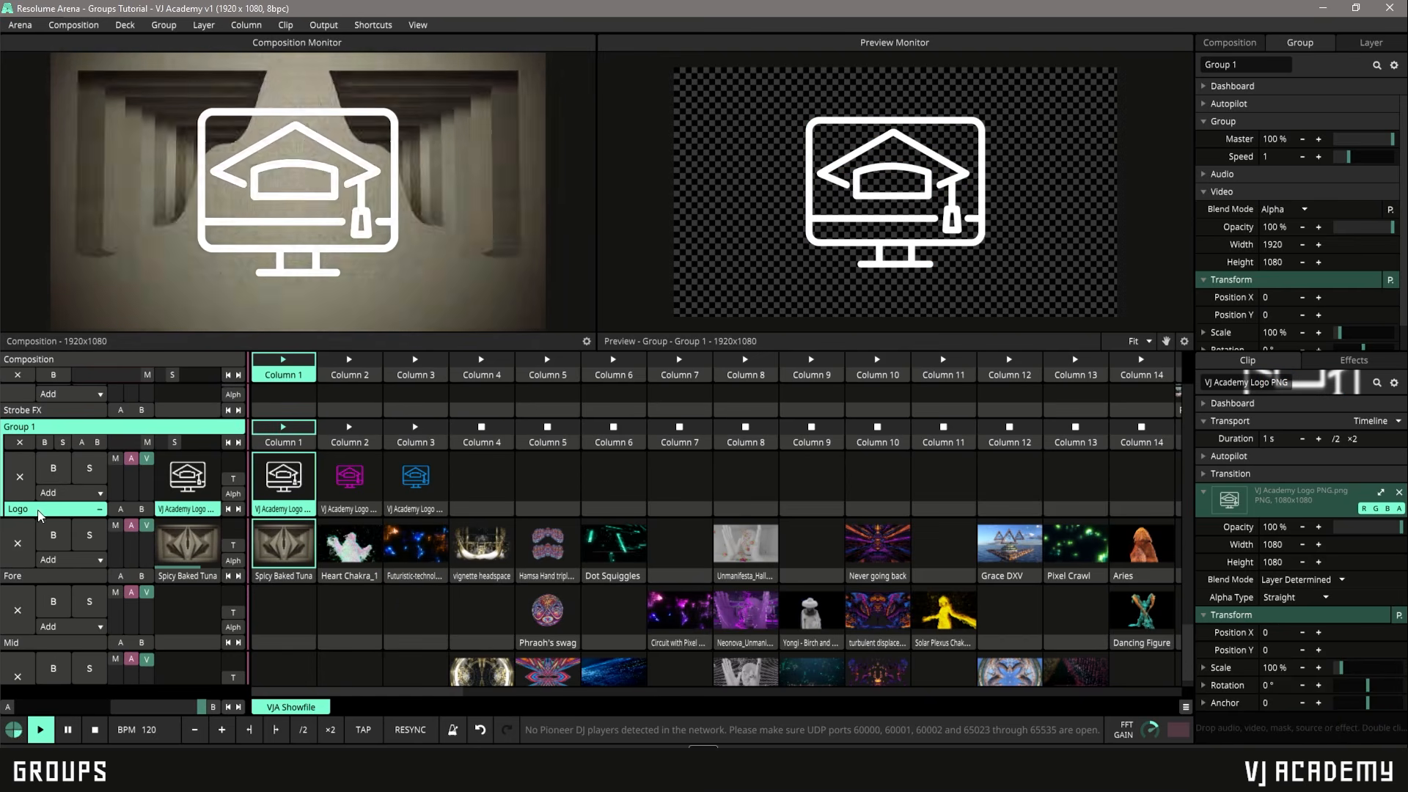
right_click(70, 428)
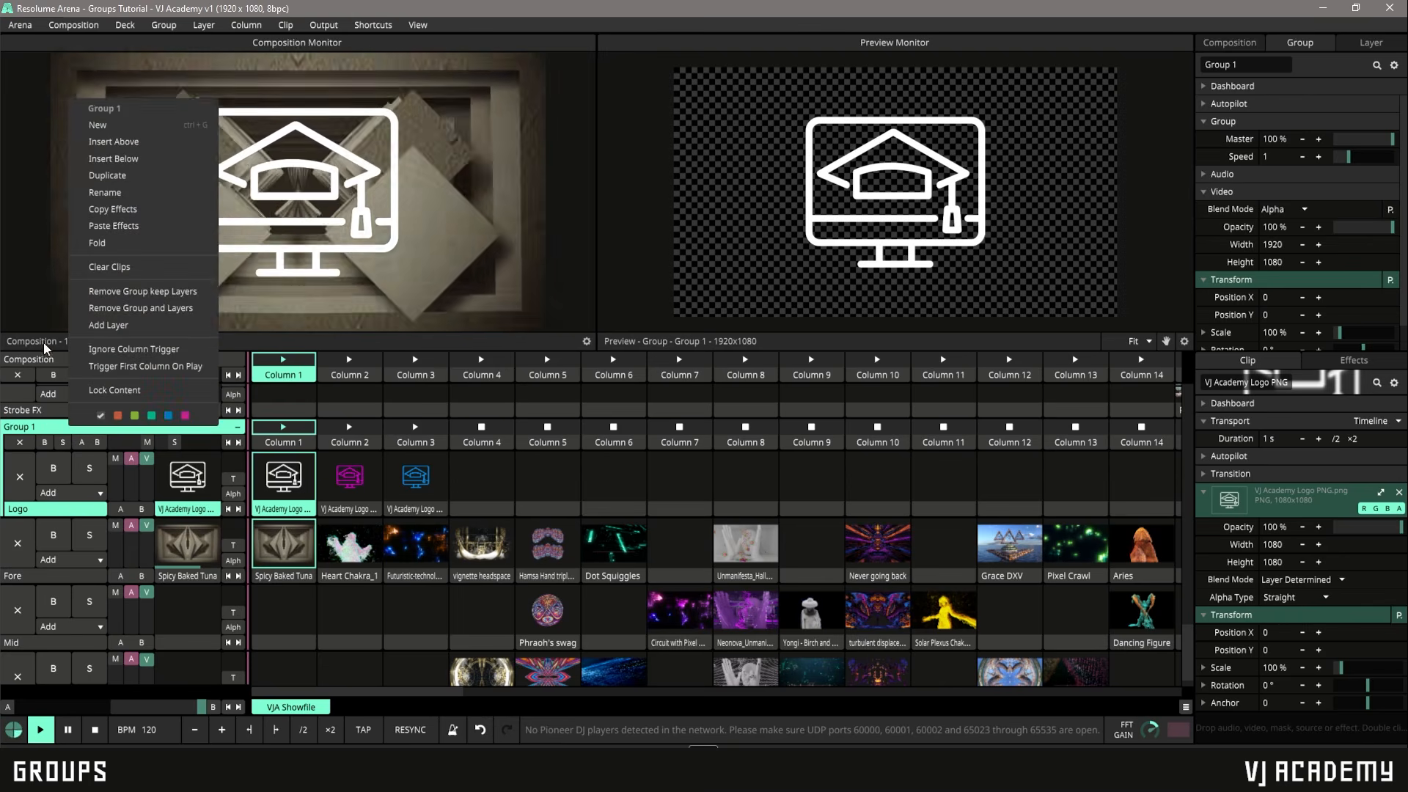
click(116, 346)
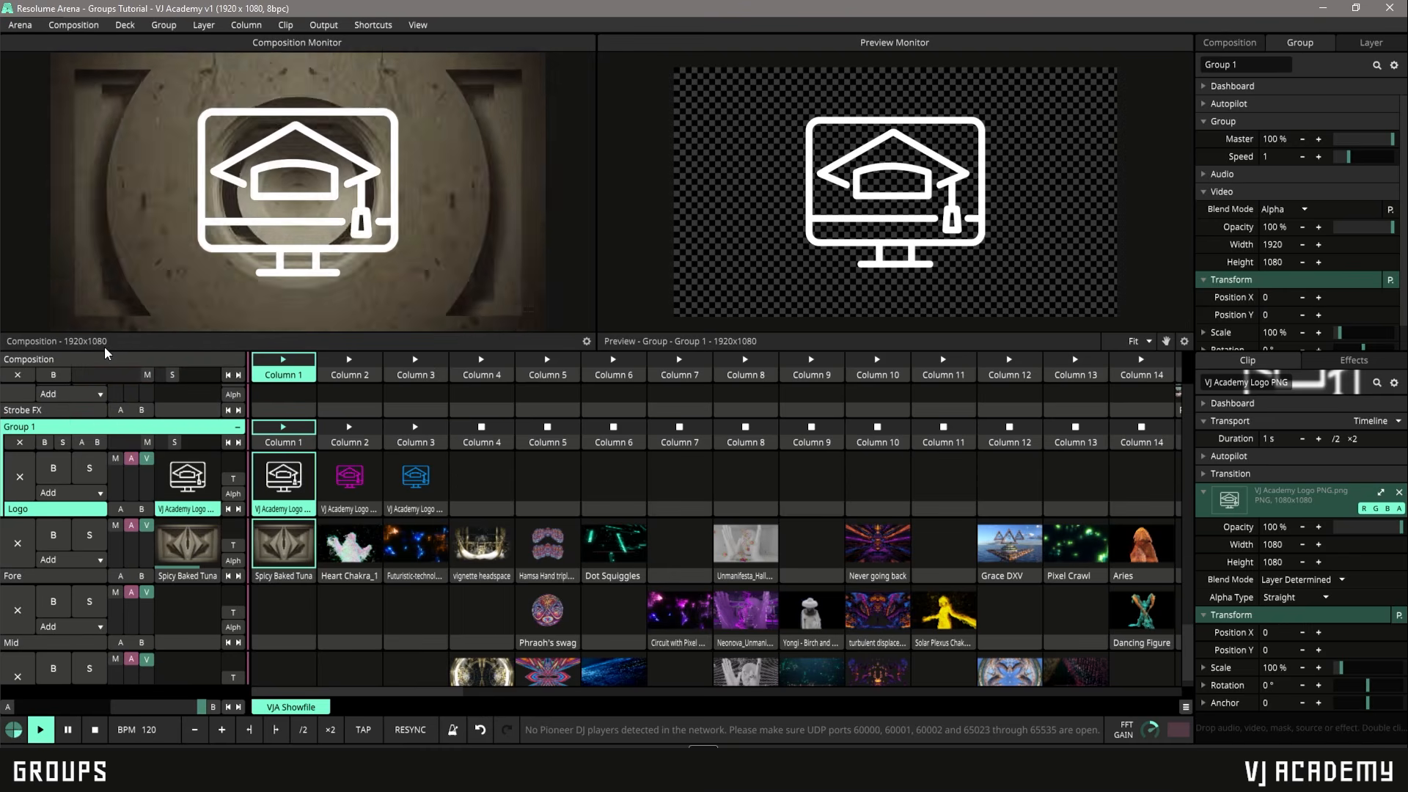
Trigger composition columns 2 and 3, and stop the clip playing in the Logo layer.
click(349, 371)
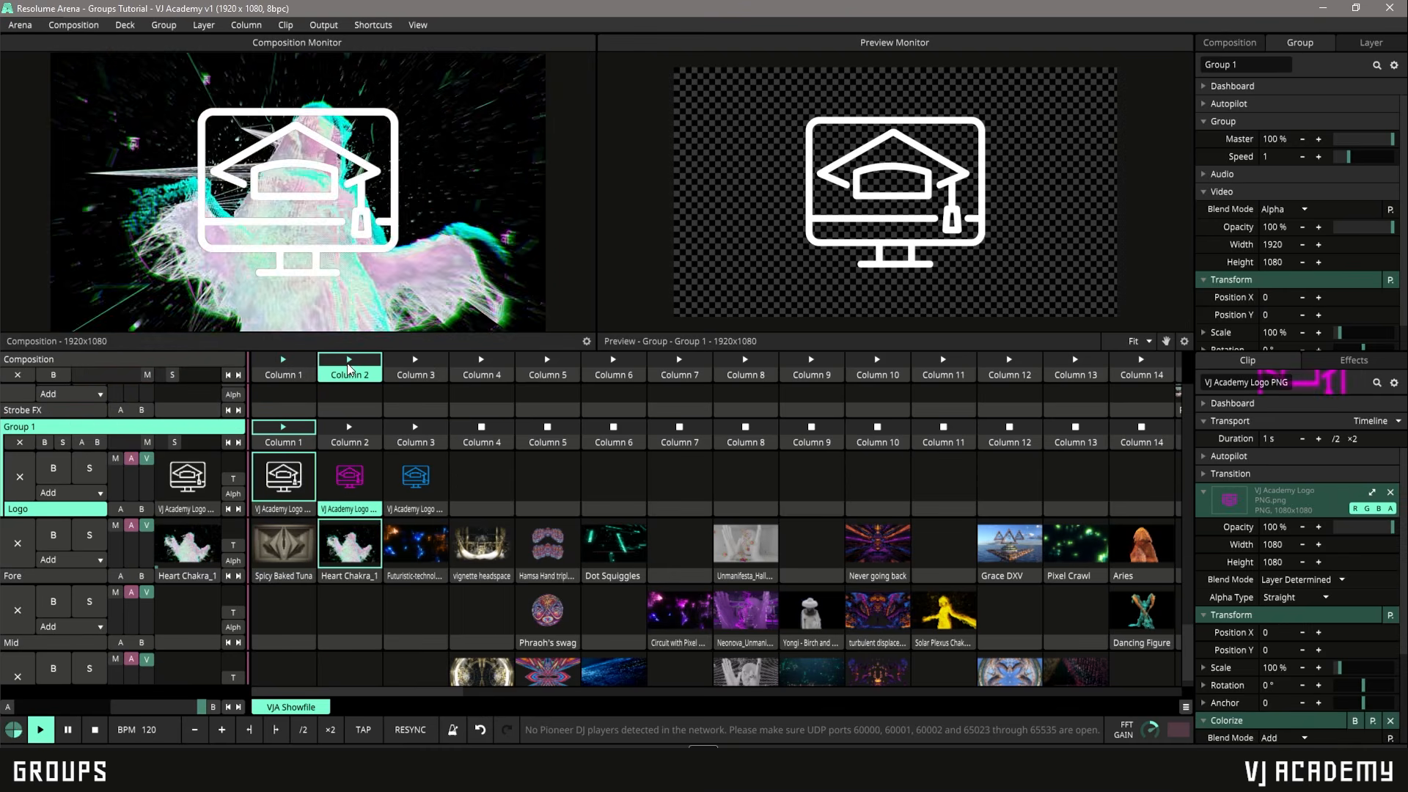
click(415, 369)
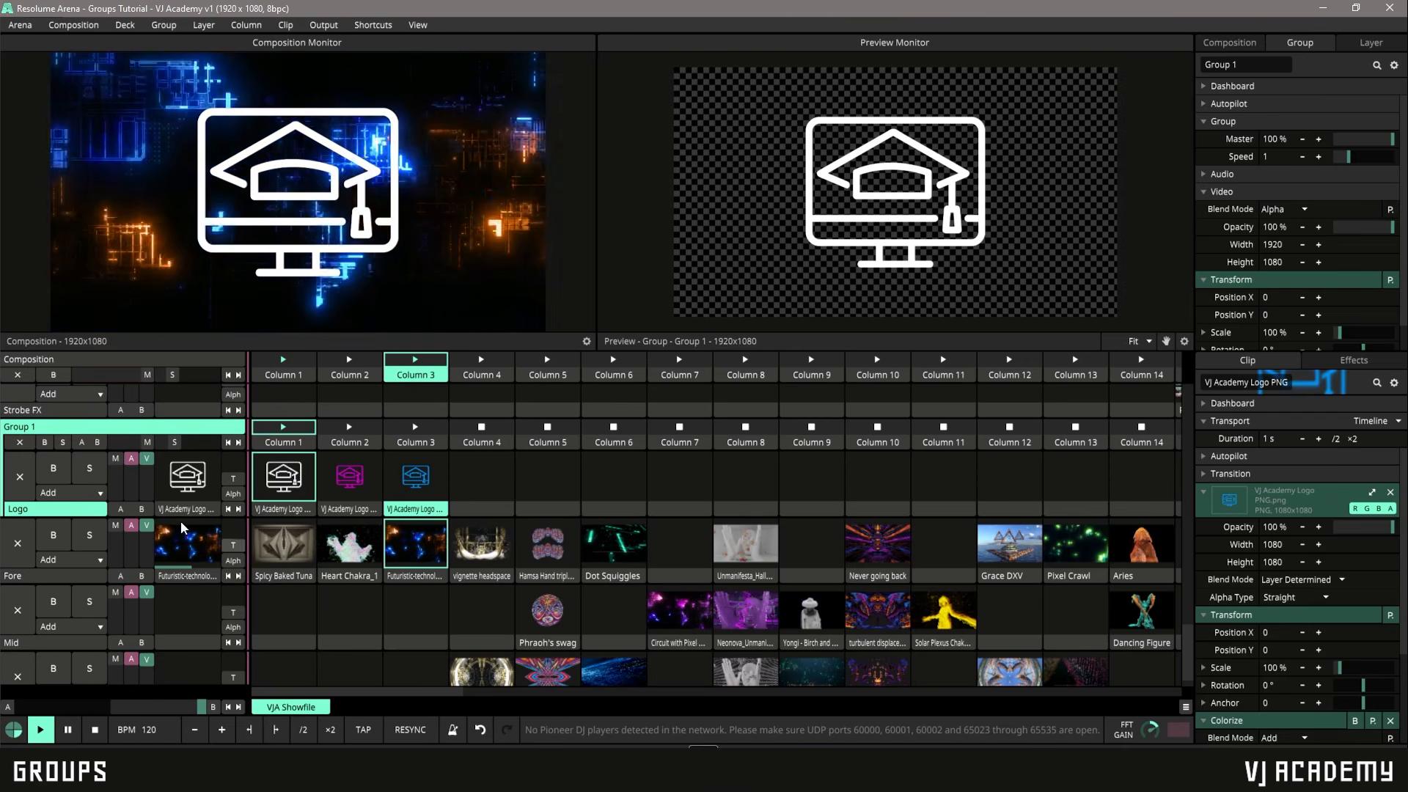
click(22, 477)
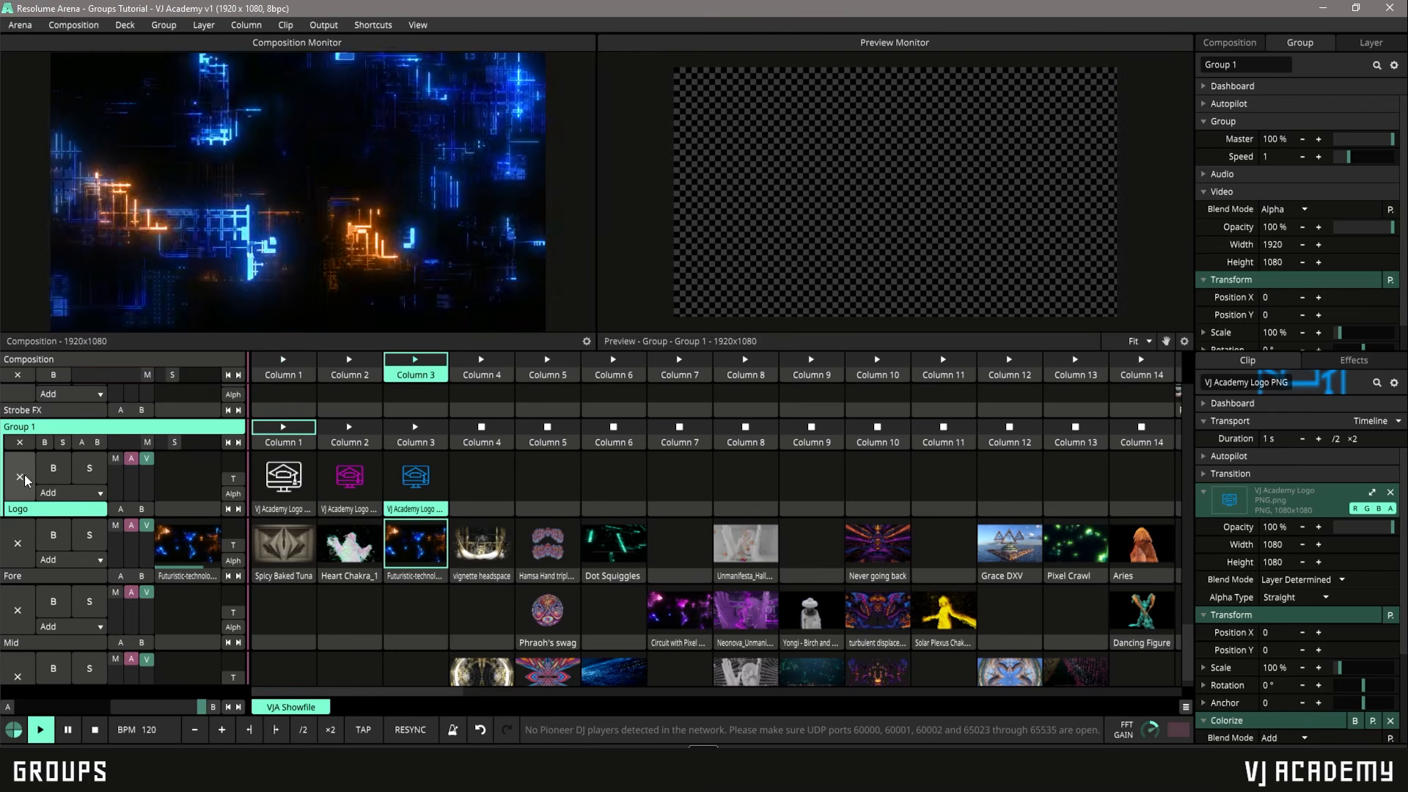
Trigger composition columns 2, 1, 4, 5 and 3 in turn to test that Group 1 ignores them.
click(350, 361)
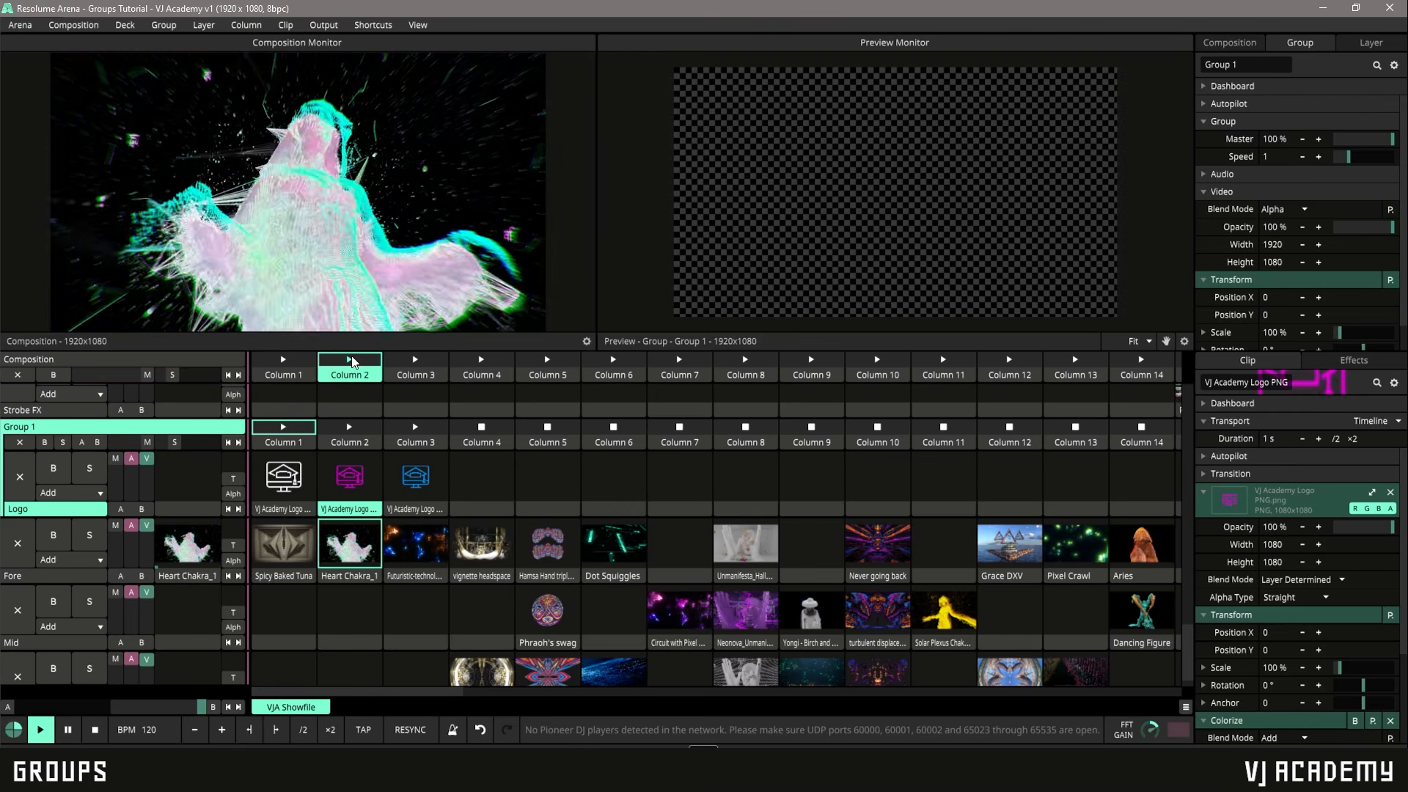
click(294, 367)
click(481, 360)
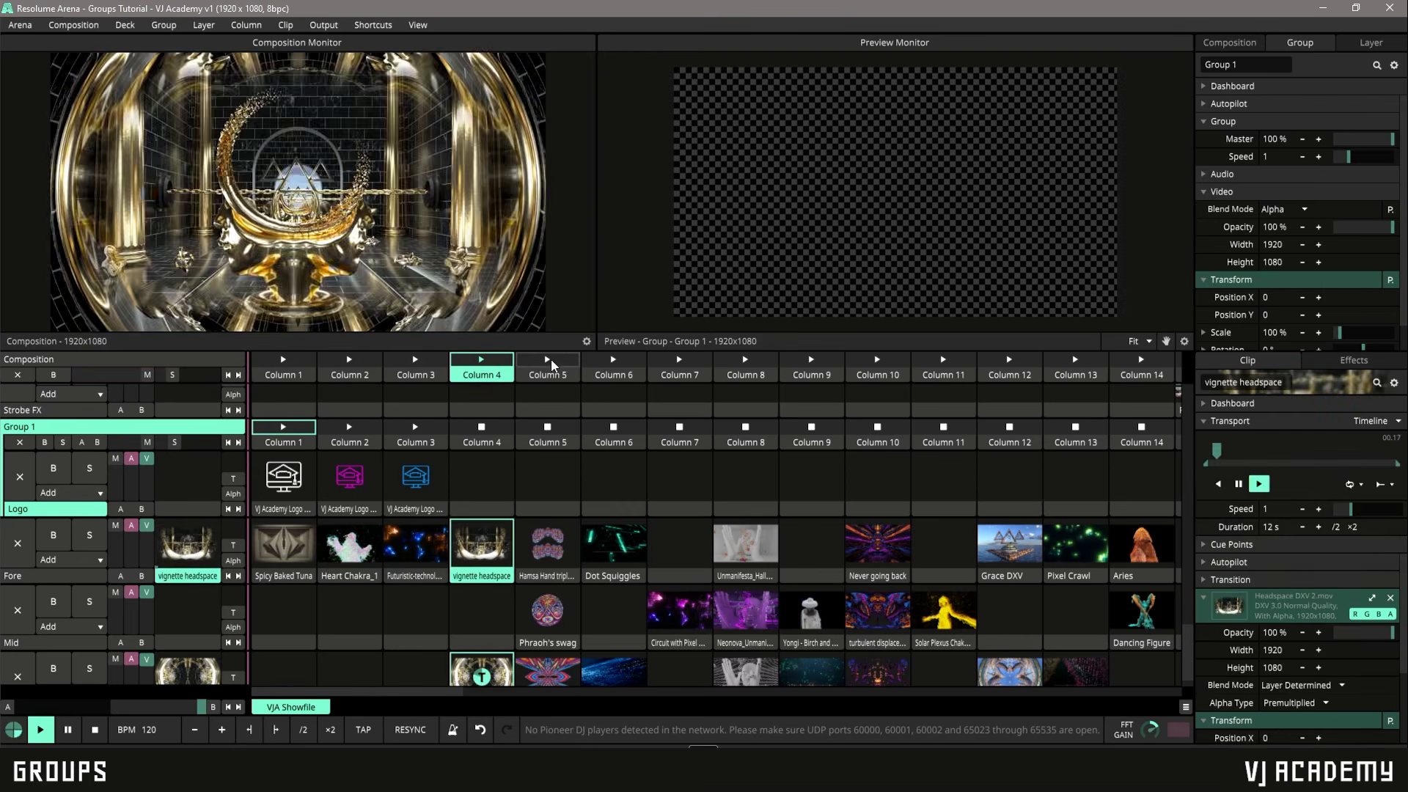
click(551, 360)
click(415, 360)
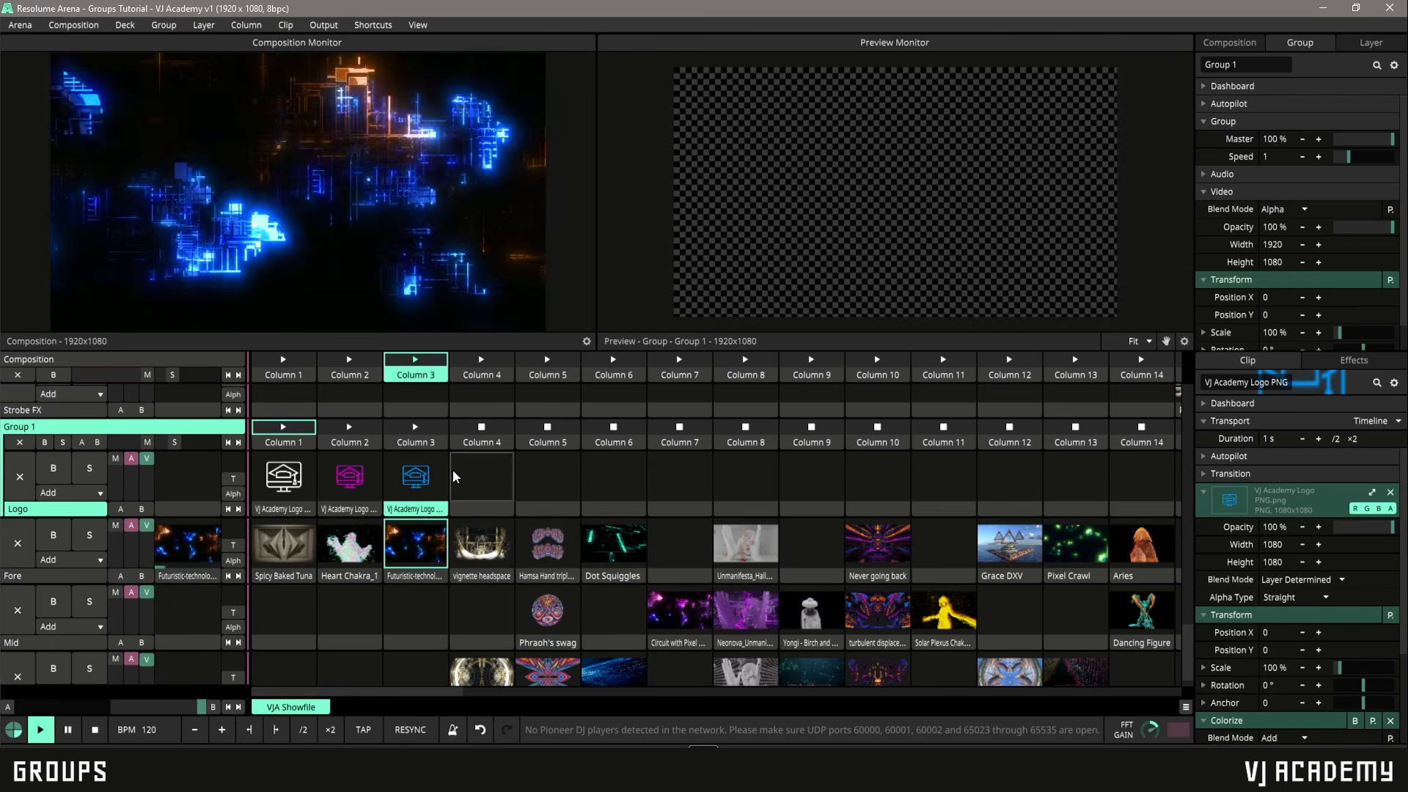
Move the Fore layer into Group 1 and trigger composition columns 1, 2, 3 and 2 in turn.
click(73, 575)
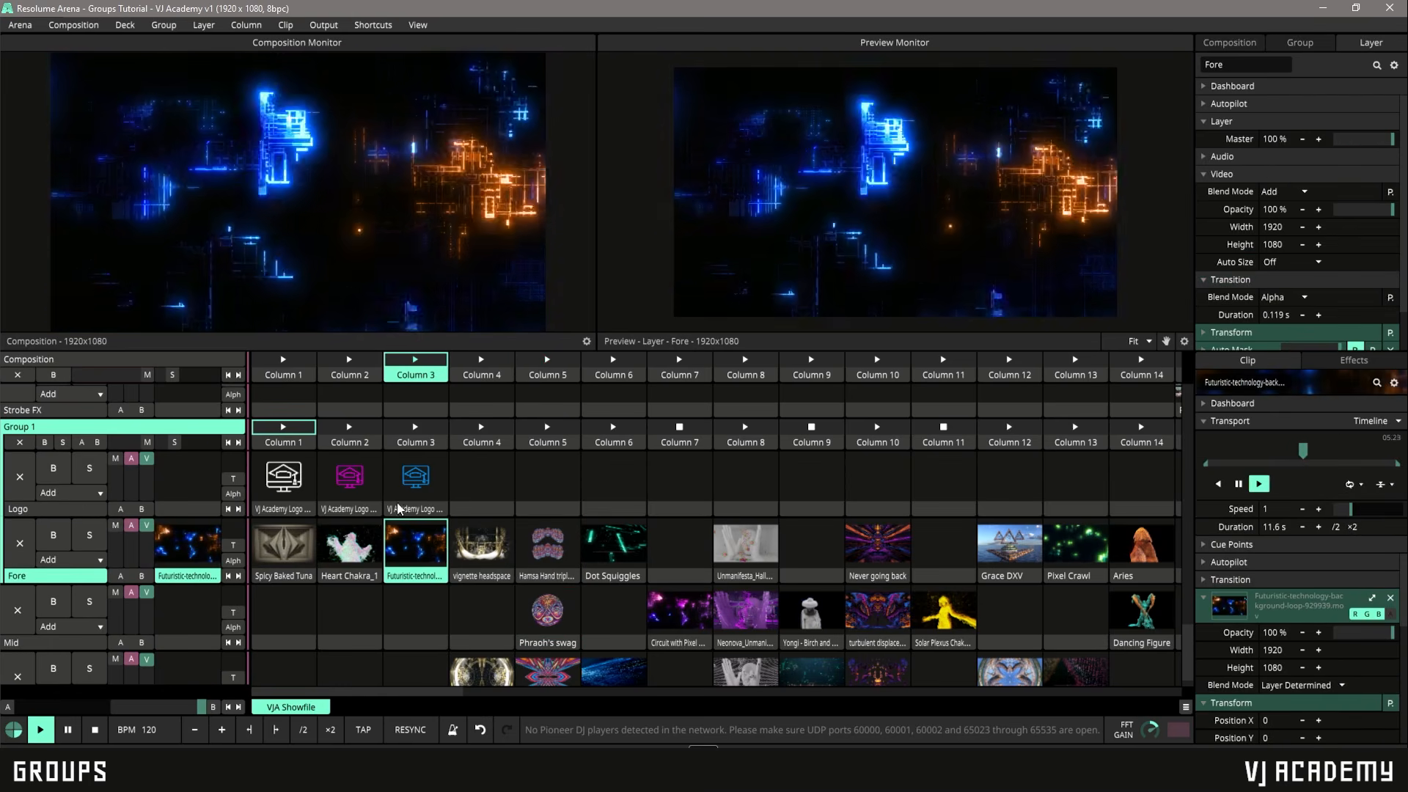
click(283, 360)
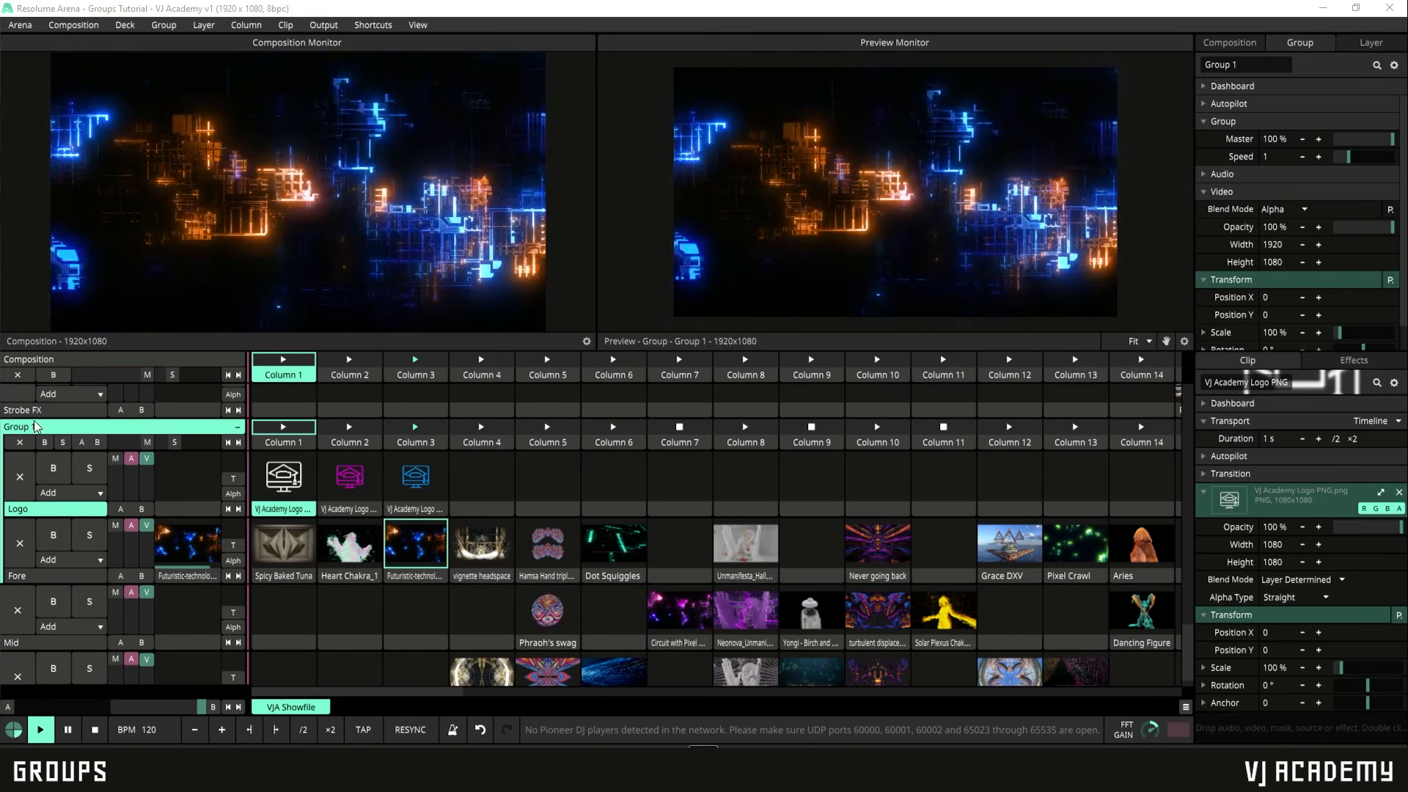
click(349, 363)
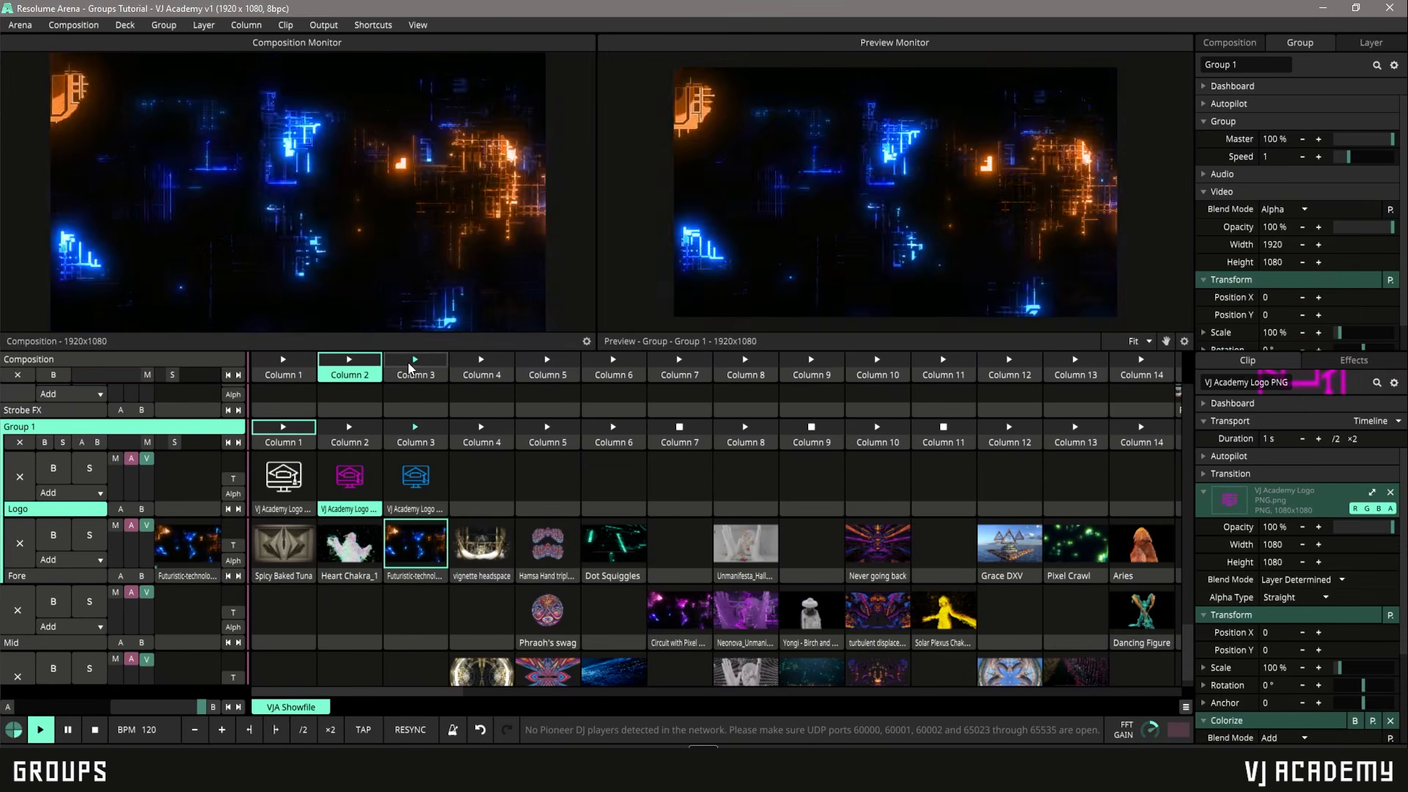
click(400, 368)
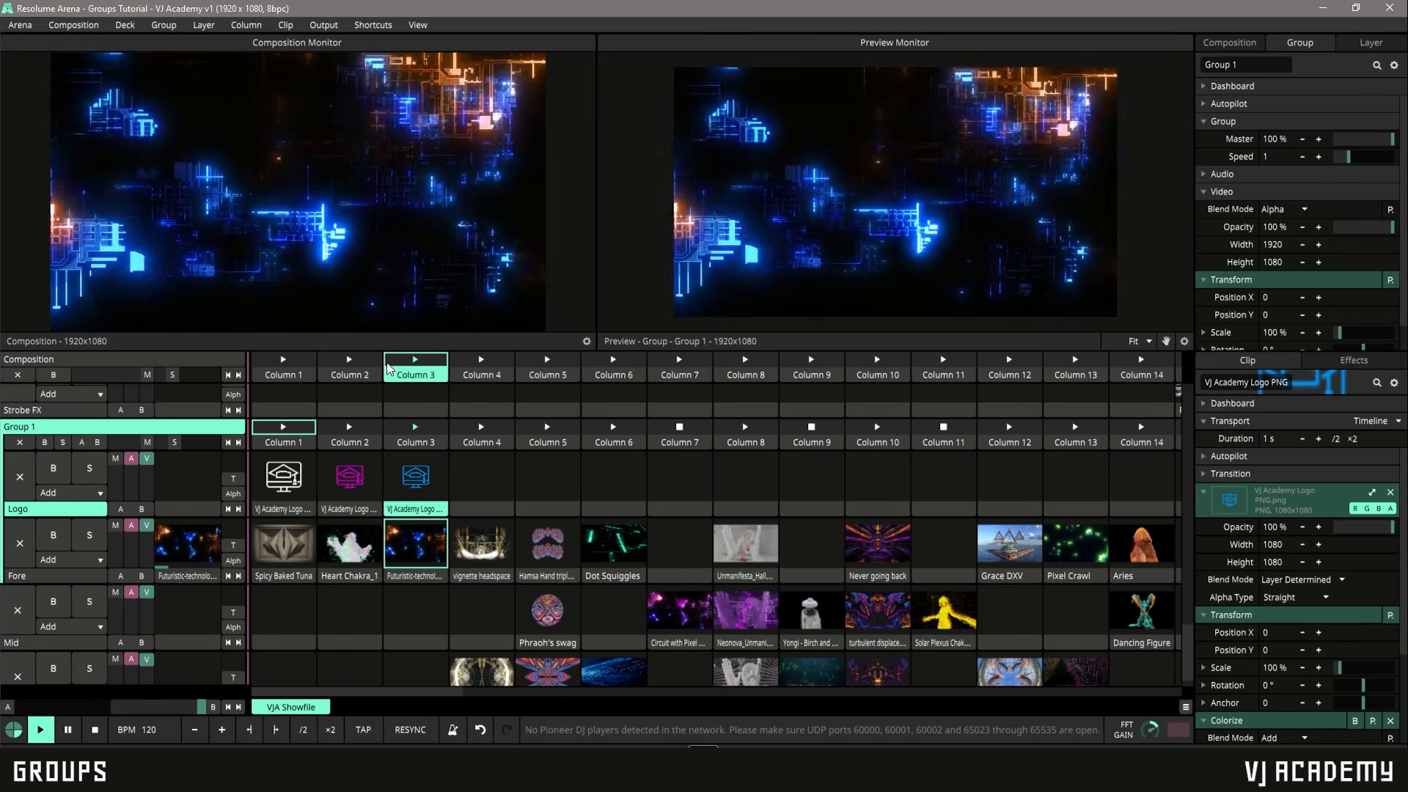
click(349, 367)
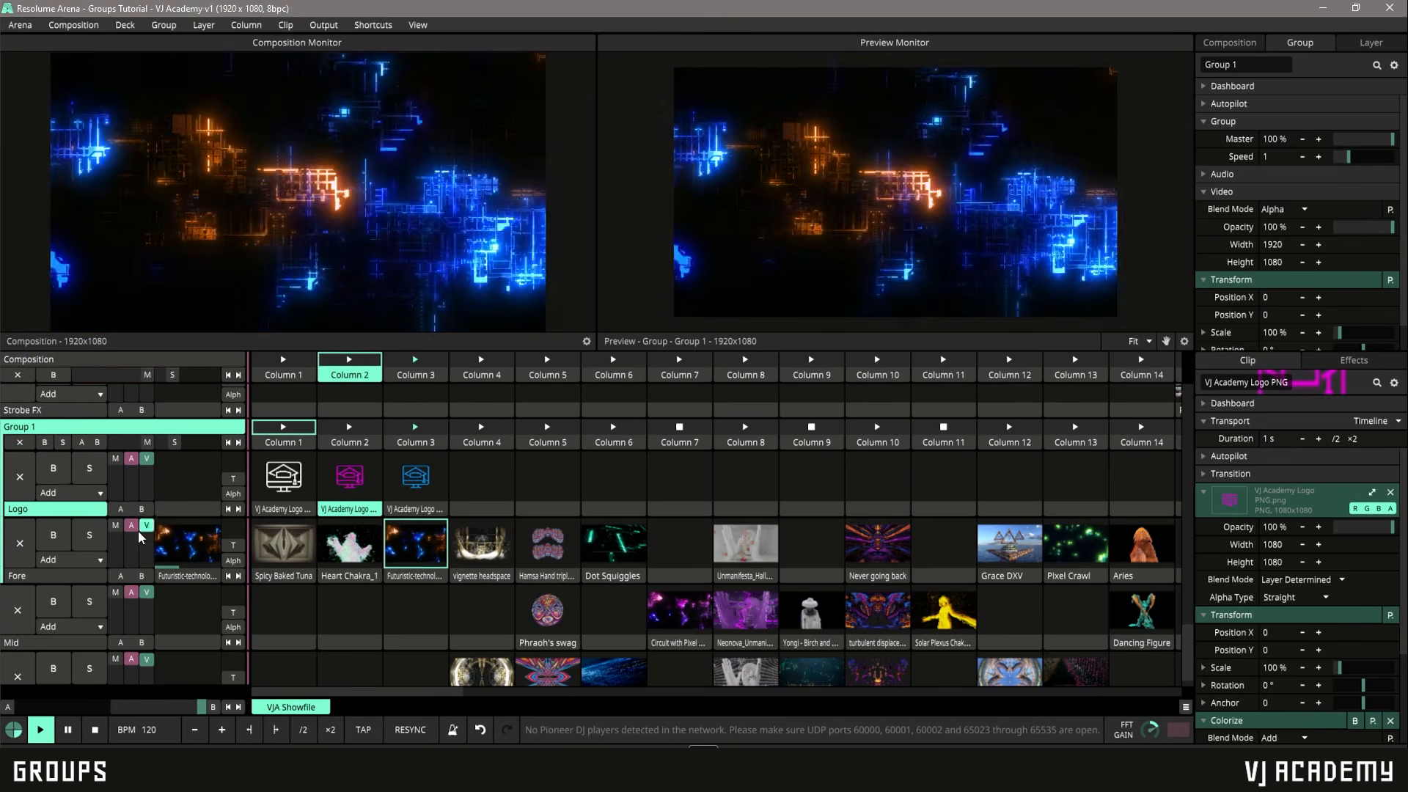
Stop the Fore layer's clip and trigger composition columns 4, 5, 6 and 7 in turn.
click(23, 541)
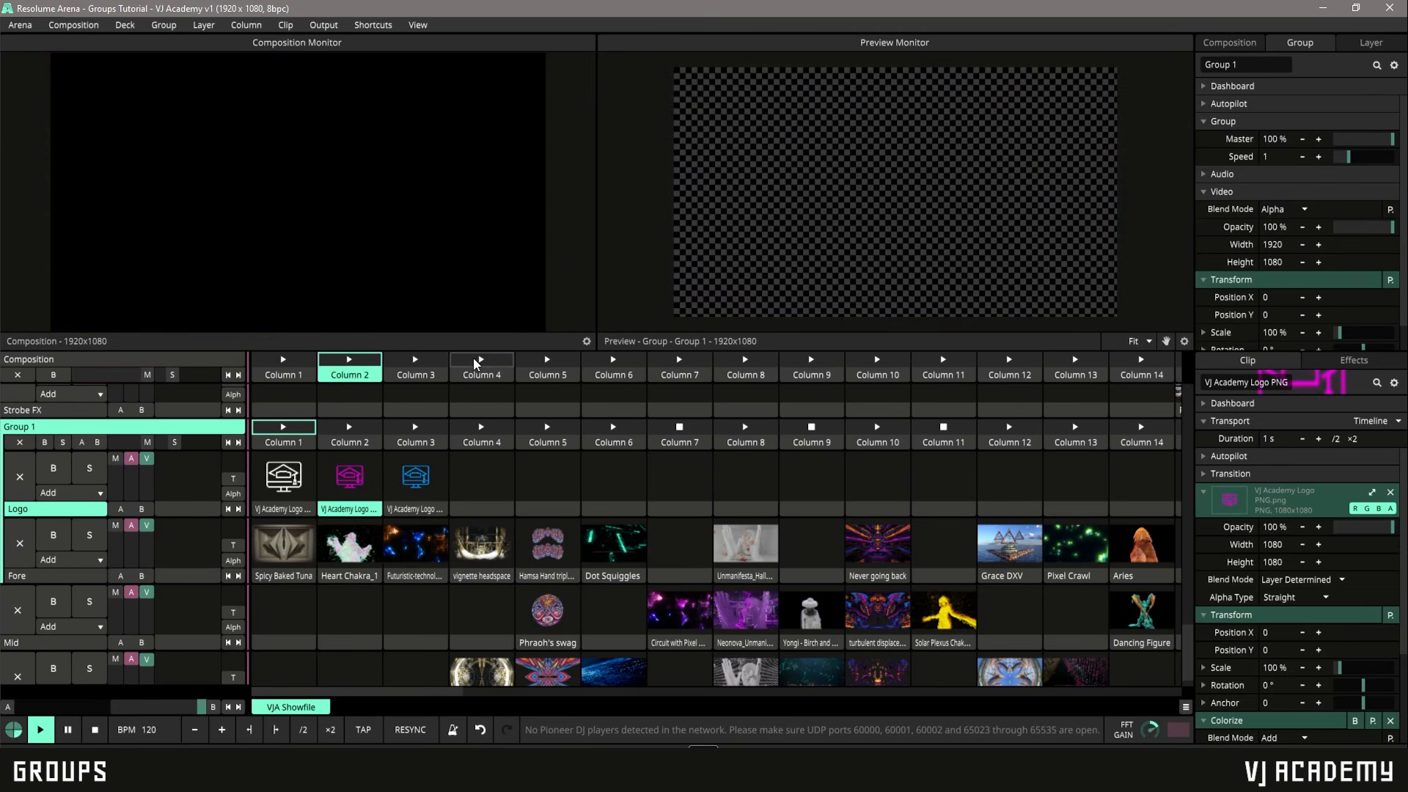
click(475, 363)
scroll(509, 570, down, 1)
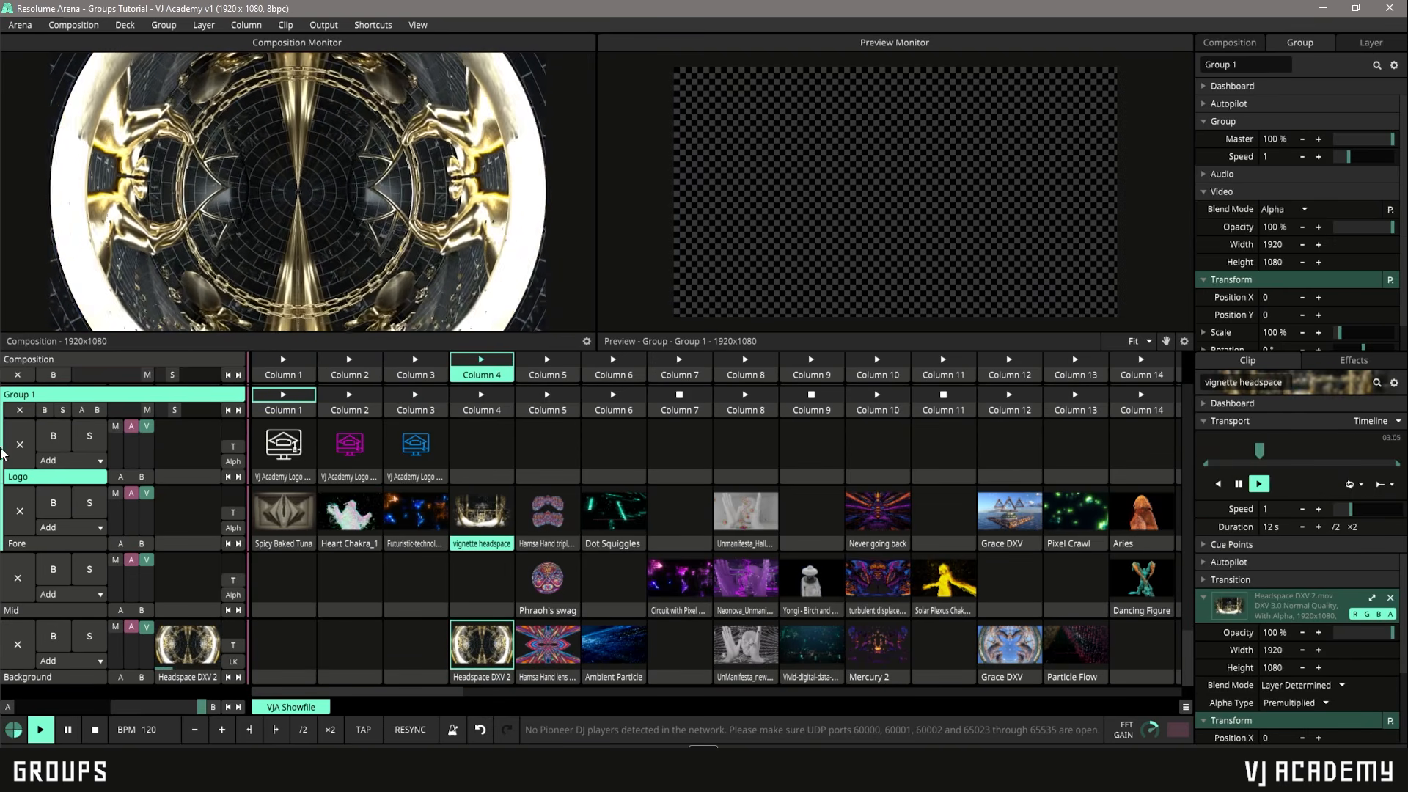
click(542, 376)
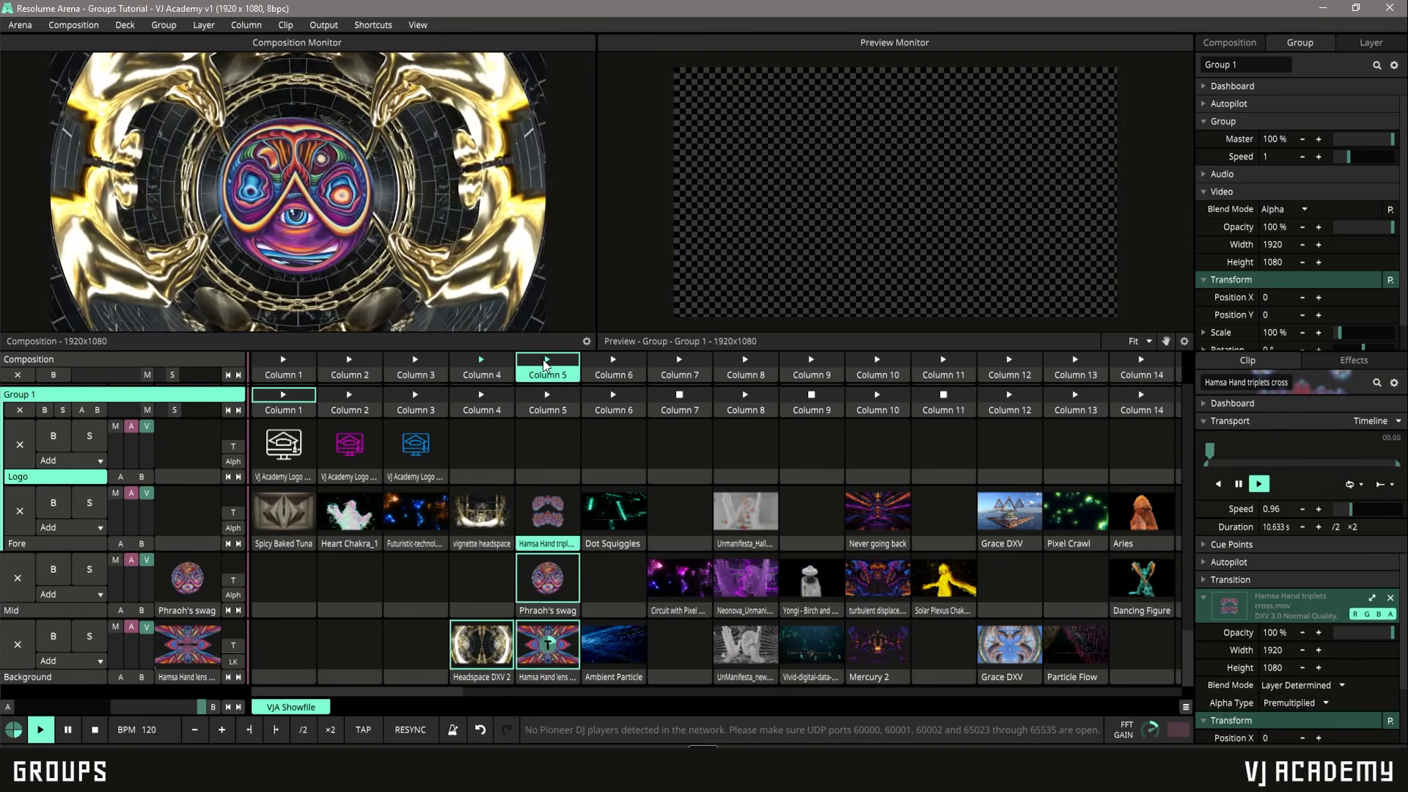
click(619, 362)
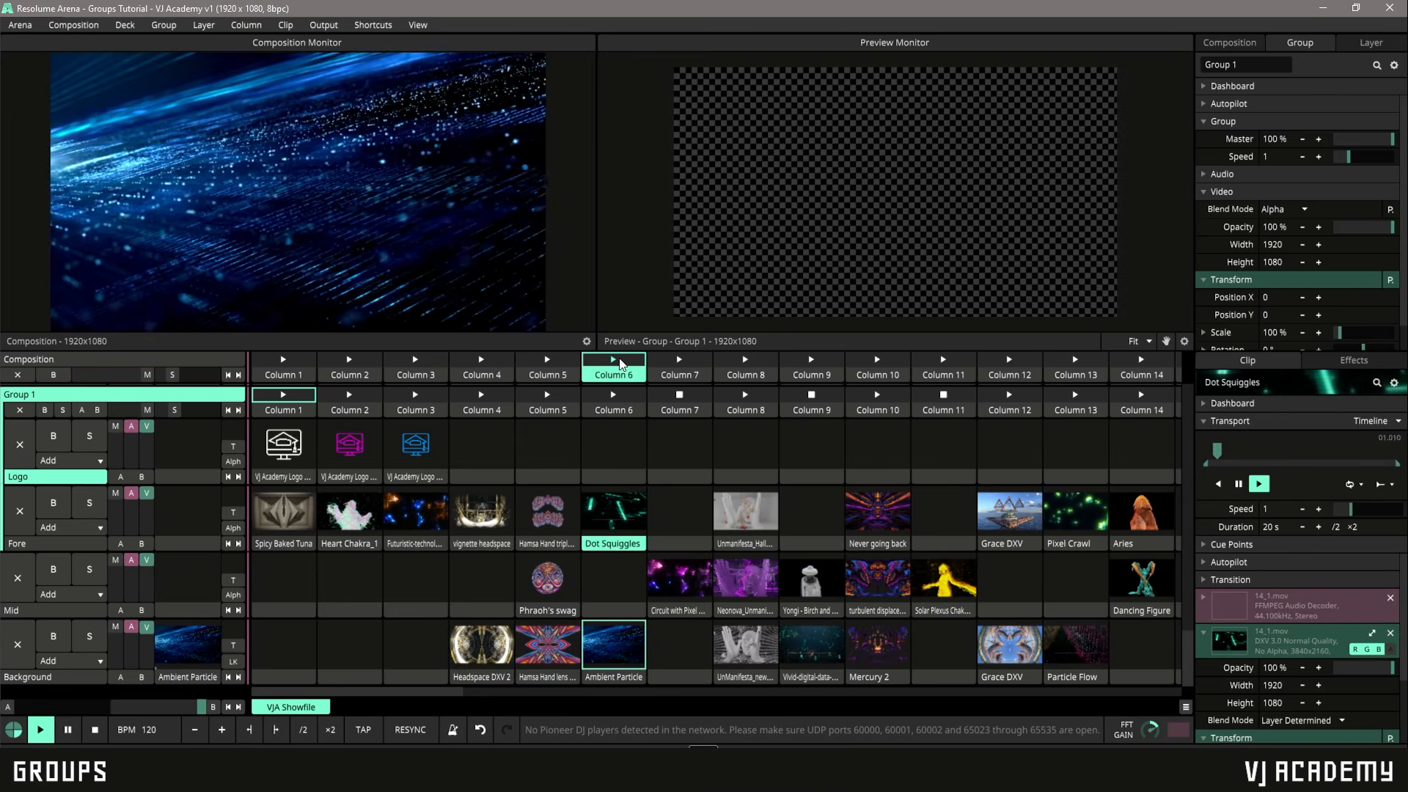
click(675, 361)
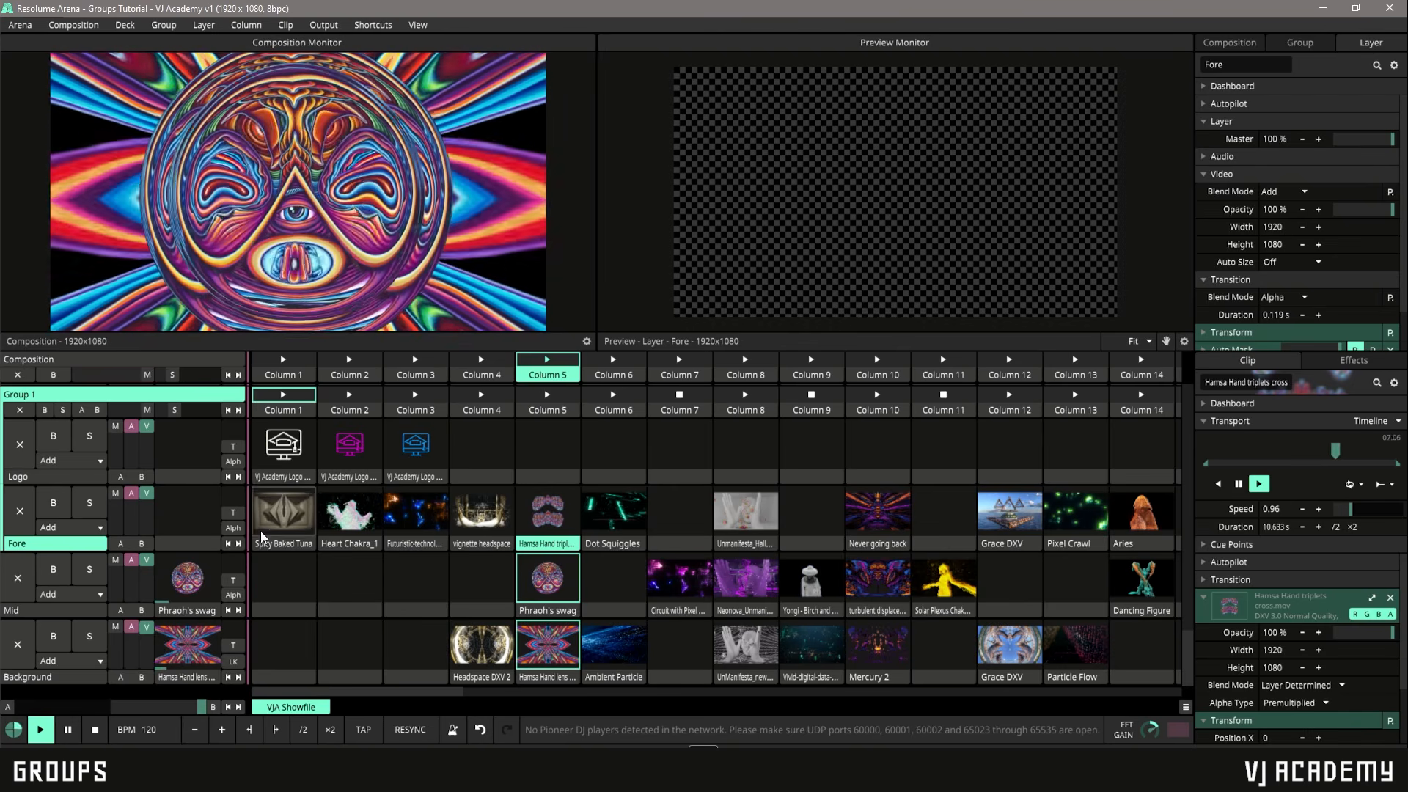
Move the Fore layer out of Group 1 and trigger composition columns 6, 7 and 4 in turn.
mouse_move(79, 544)
mouse_down()
mouse_move(82, 572)
mouse_move(77, 557)
mouse_up()
scroll(315, 440, up, 2)
scroll(315, 444, down, 2)
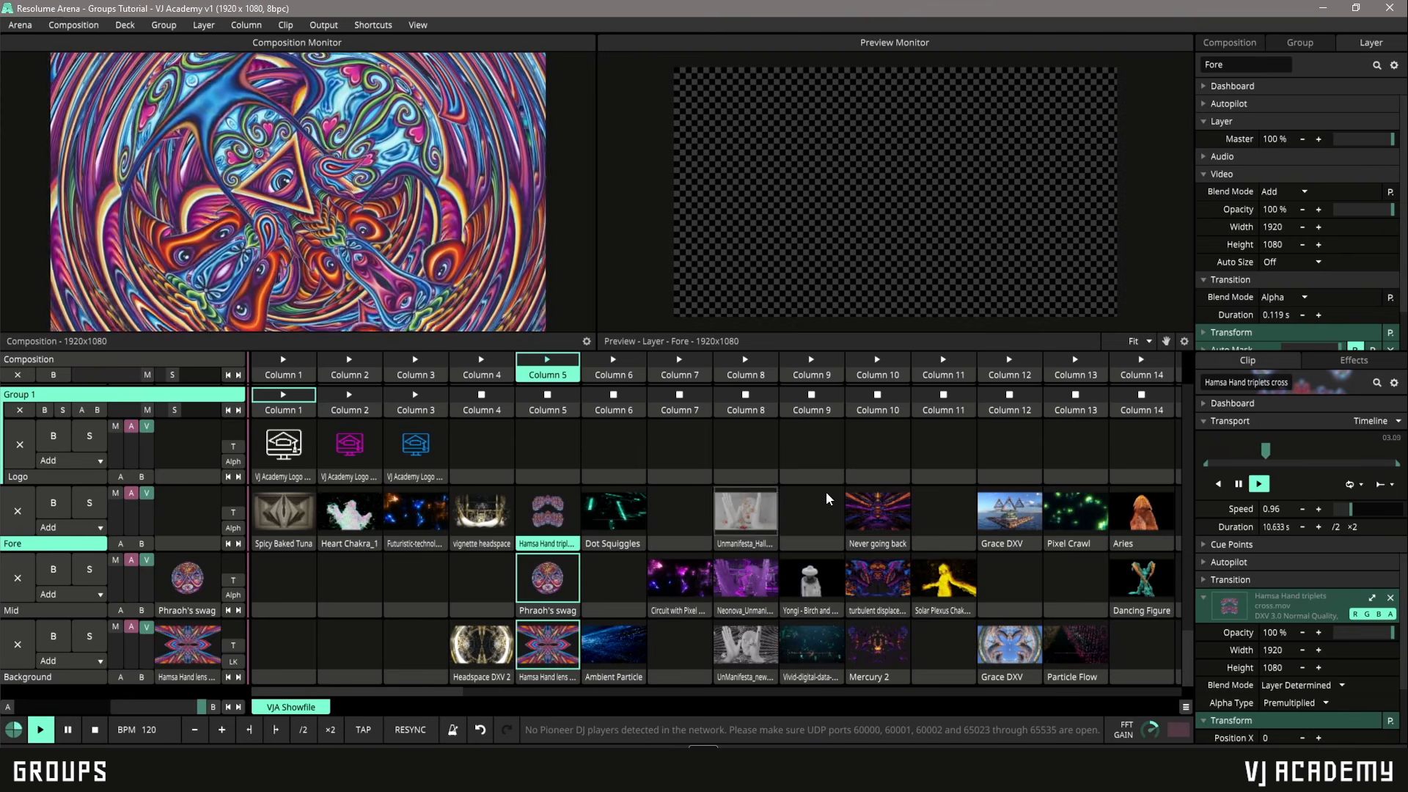
click(613, 361)
click(694, 360)
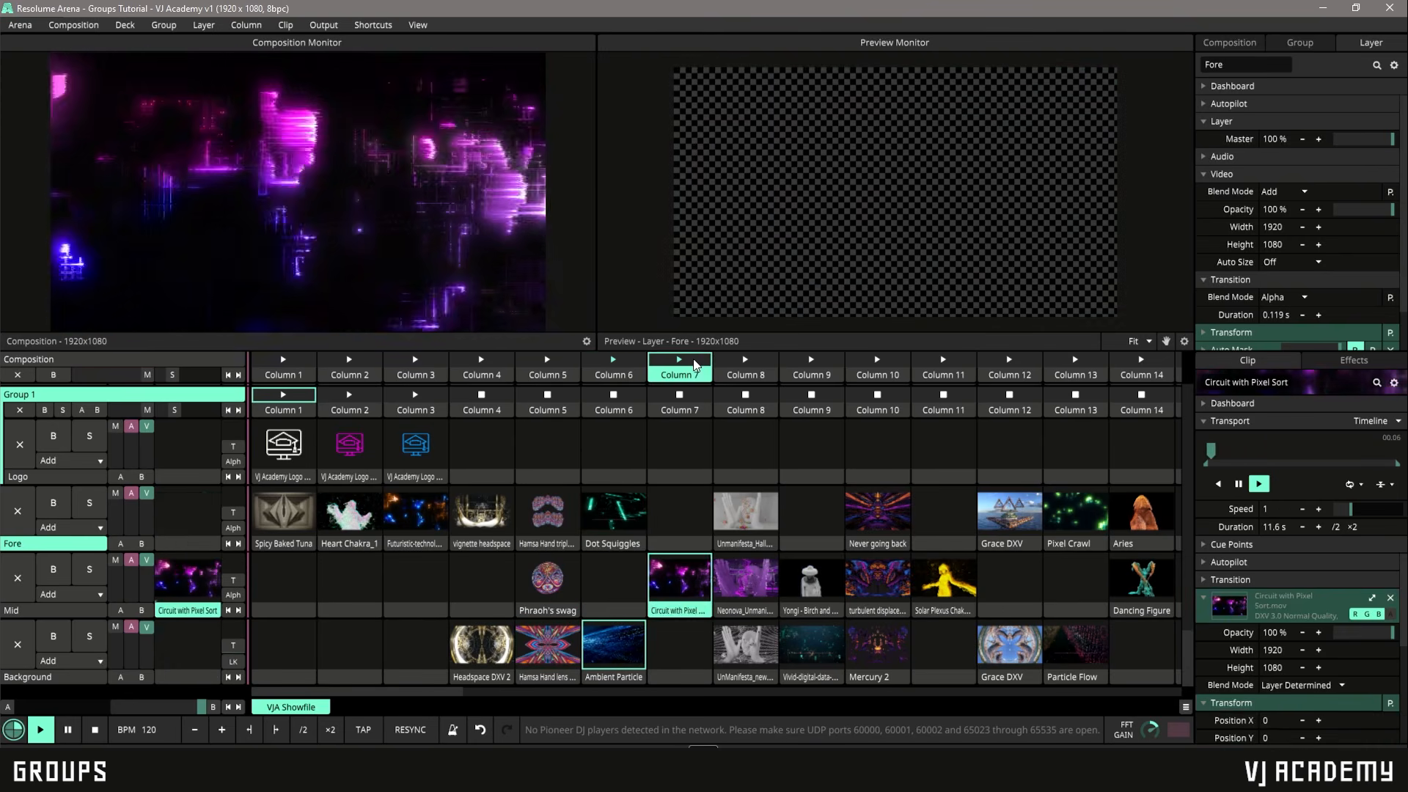
click(484, 361)
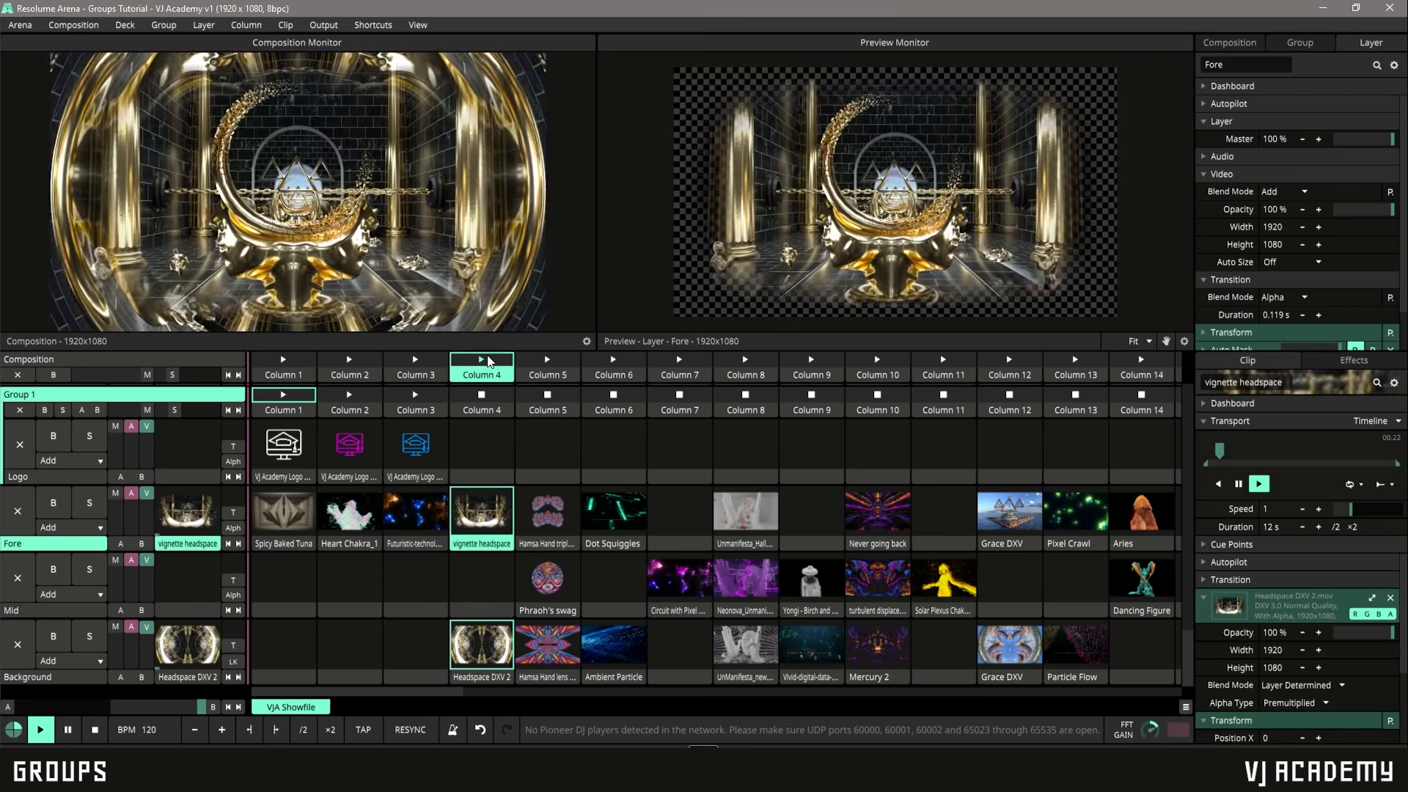
Trigger Group 1's own columns 3, 2 and 1 to switch between the logo clips.
scroll(487, 442, up, 1)
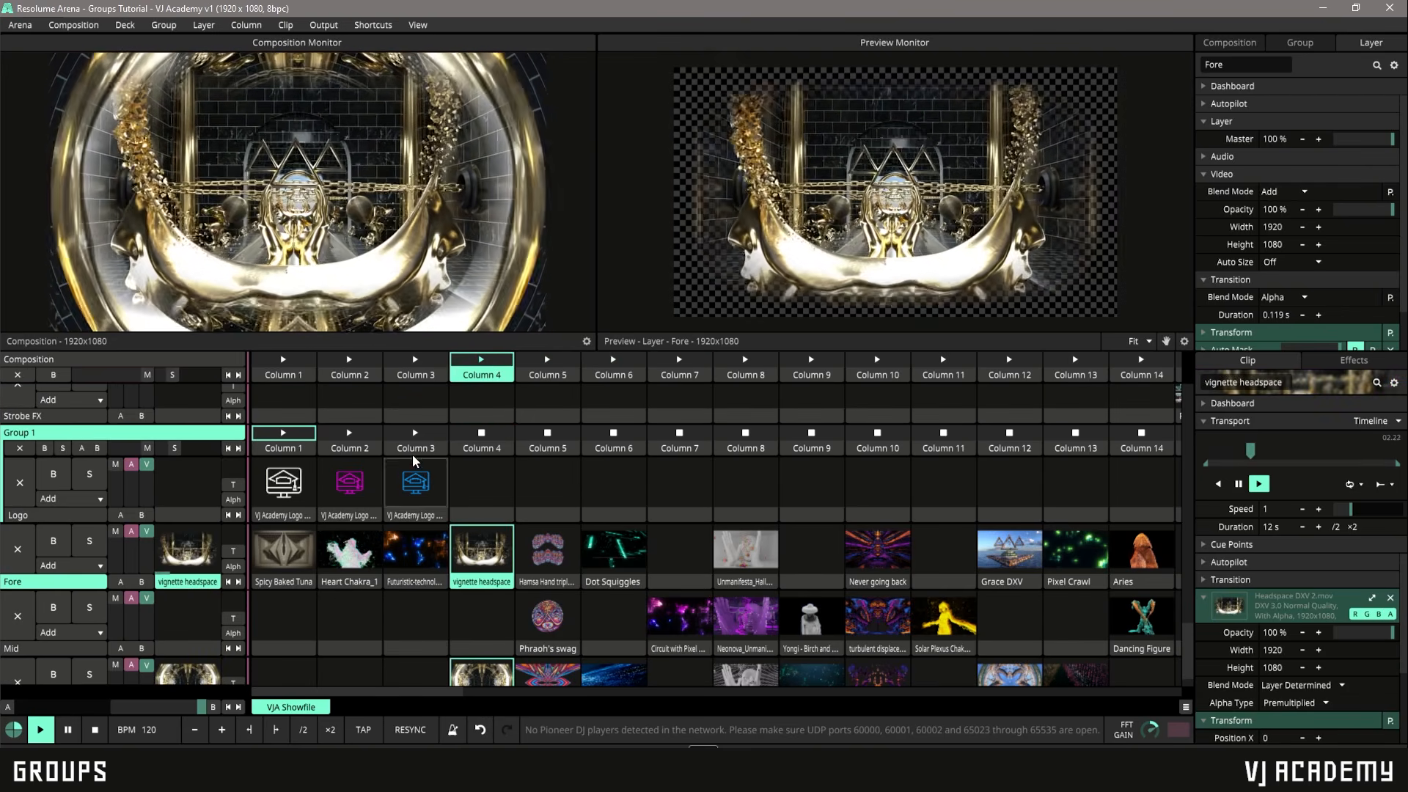
click(415, 440)
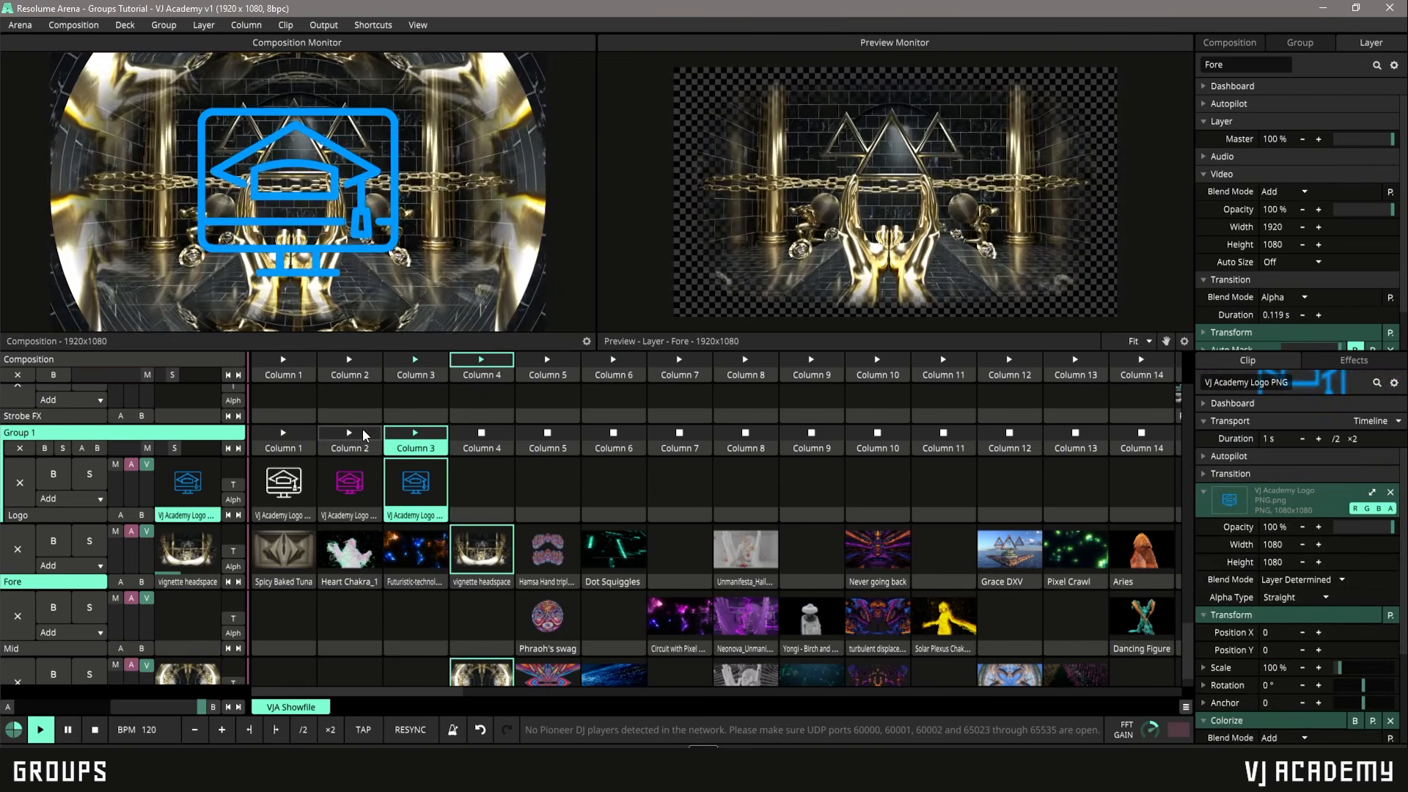
click(366, 435)
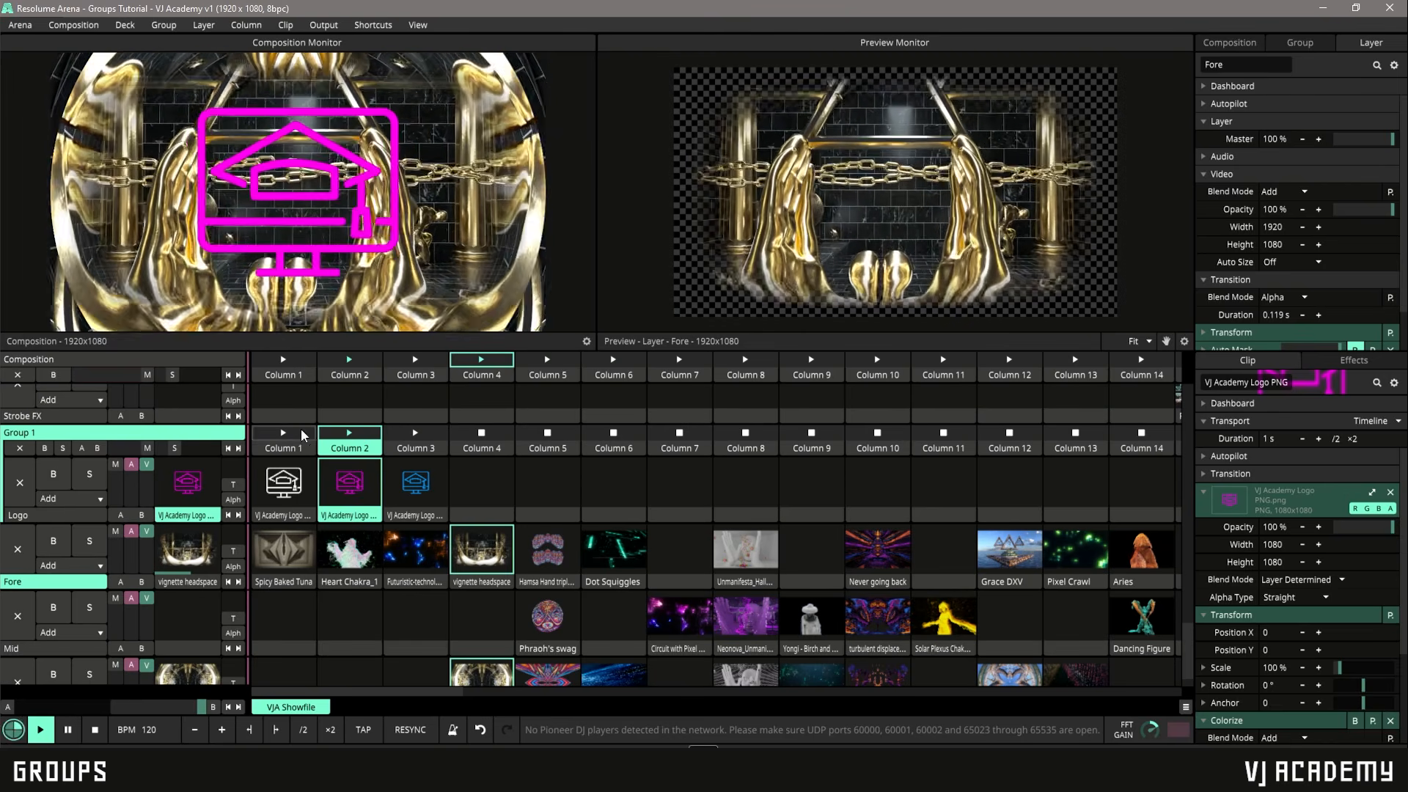
click(306, 435)
Move the Fore layer back into Group 1 and trigger the group's own columns 2 and 3.
drag(52, 585, 59, 516)
click(345, 438)
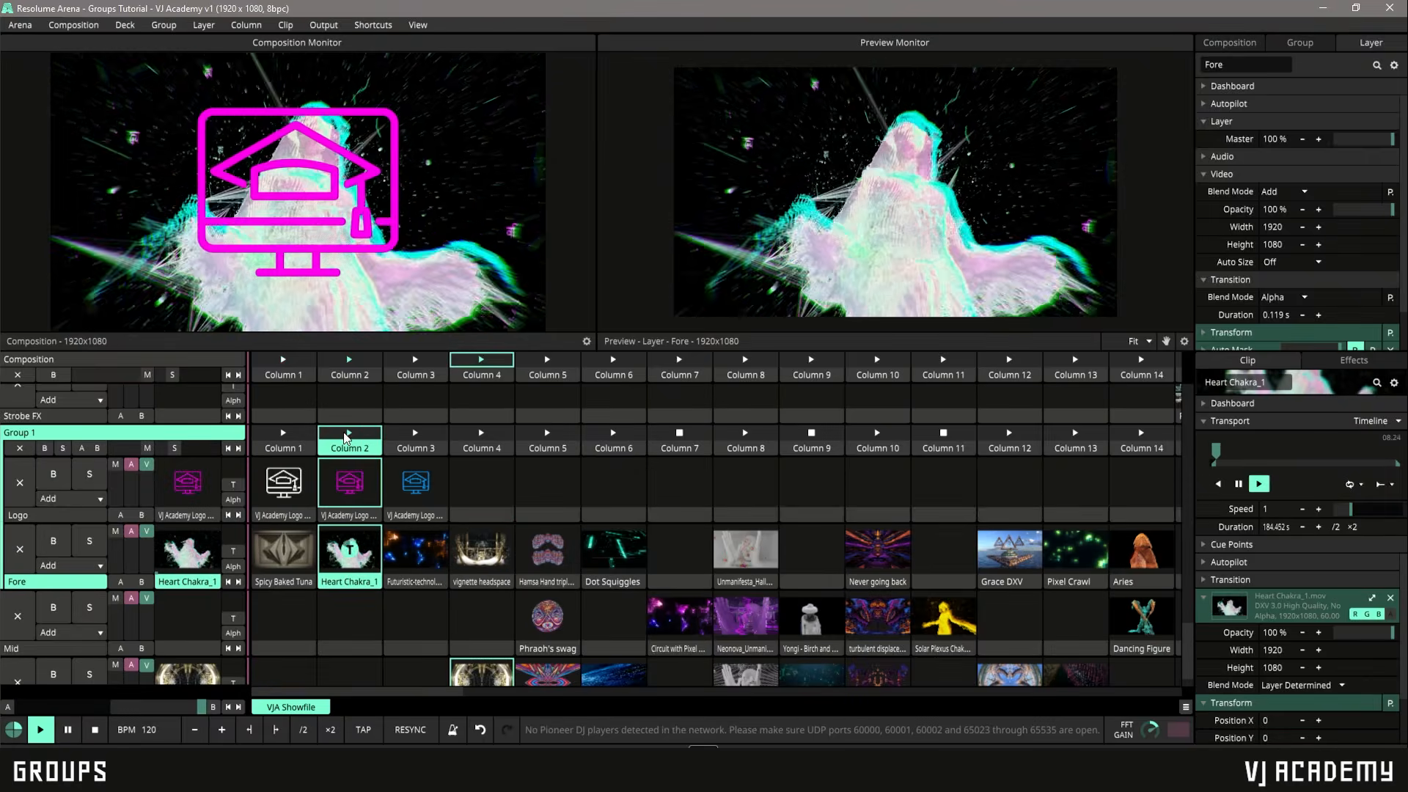
click(415, 435)
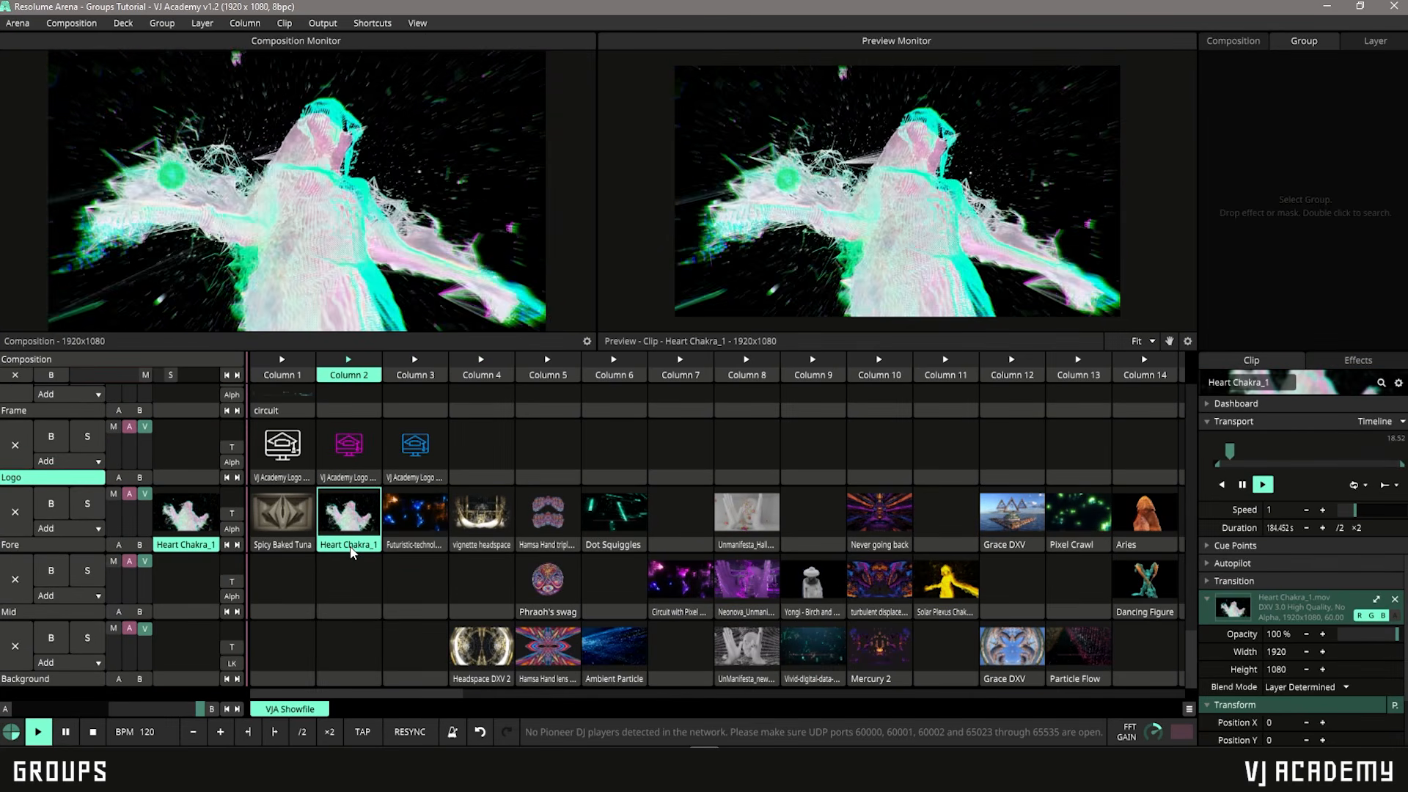
Play the white VJ Academy Logo clip in the Logo layer and the circuit clip in the Frame layer.
scroll(321, 551, up, 1)
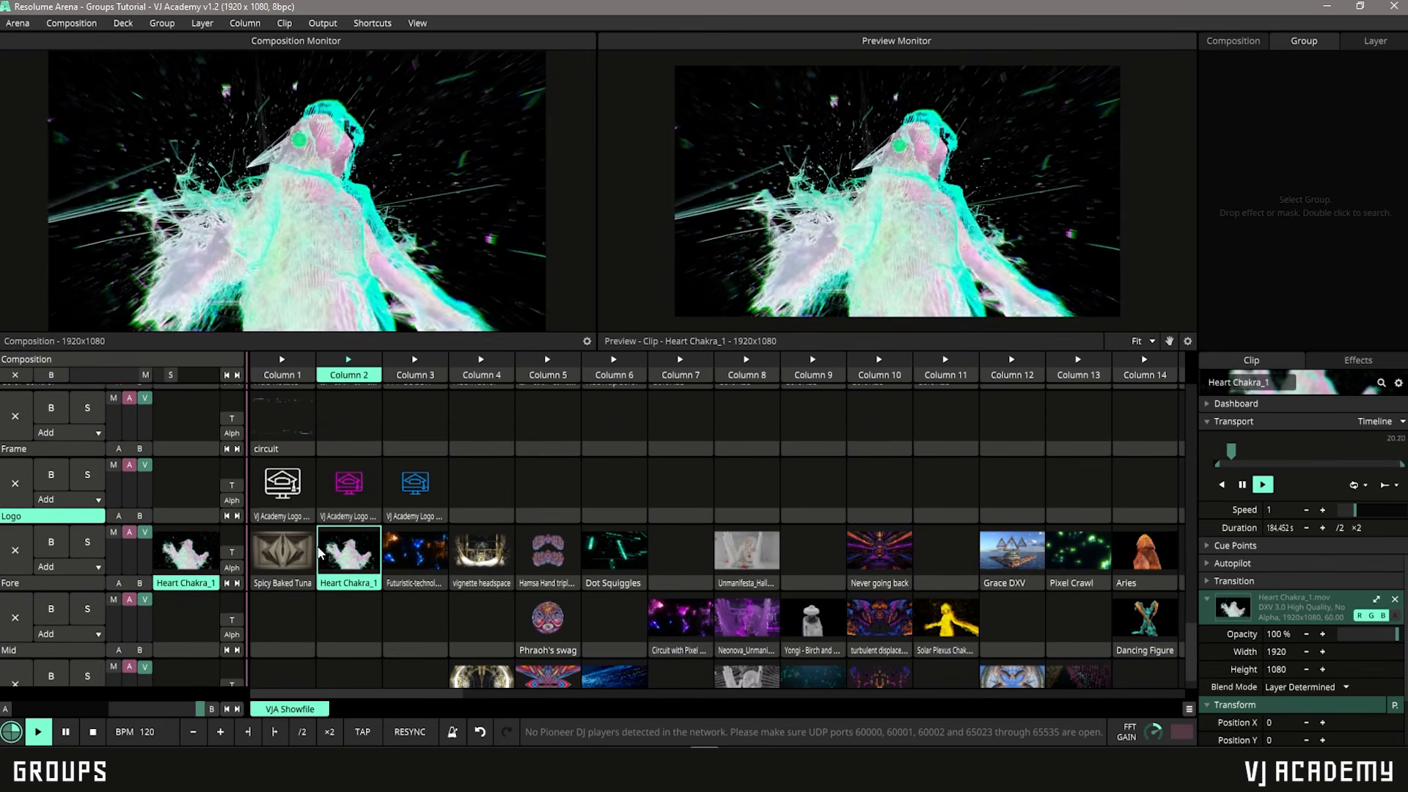
click(291, 497)
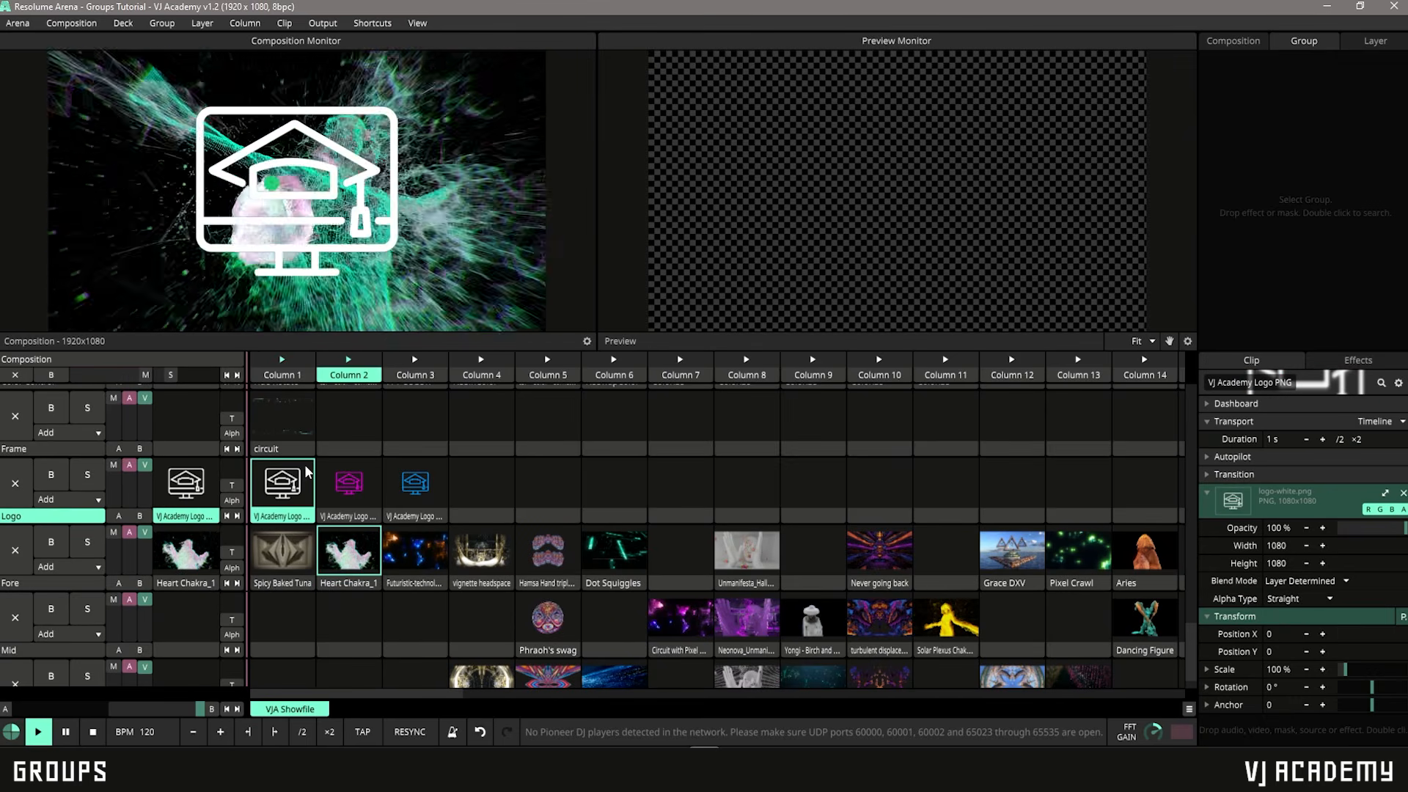
click(284, 430)
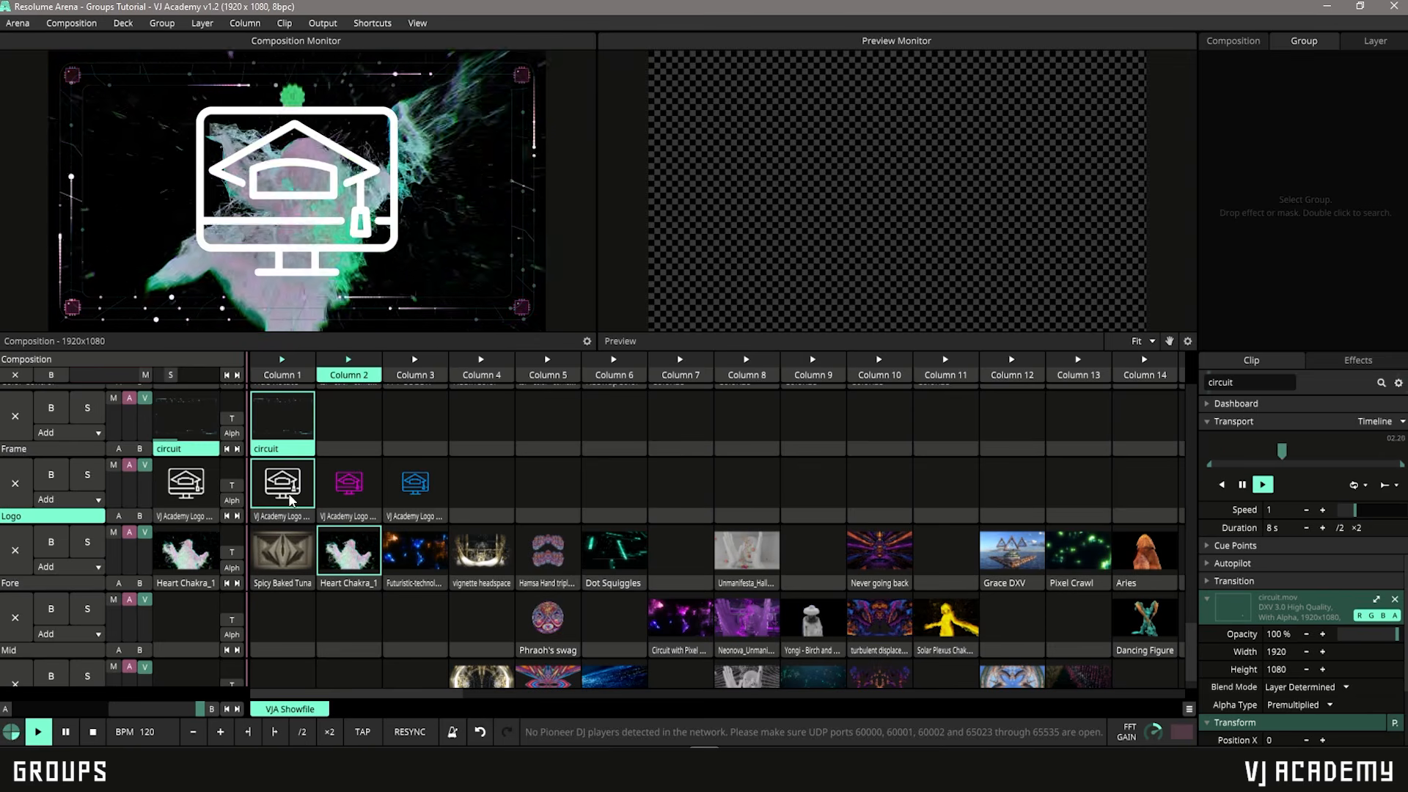
Lock the content of the Frame layer and unlock it again.
right_click(62, 454)
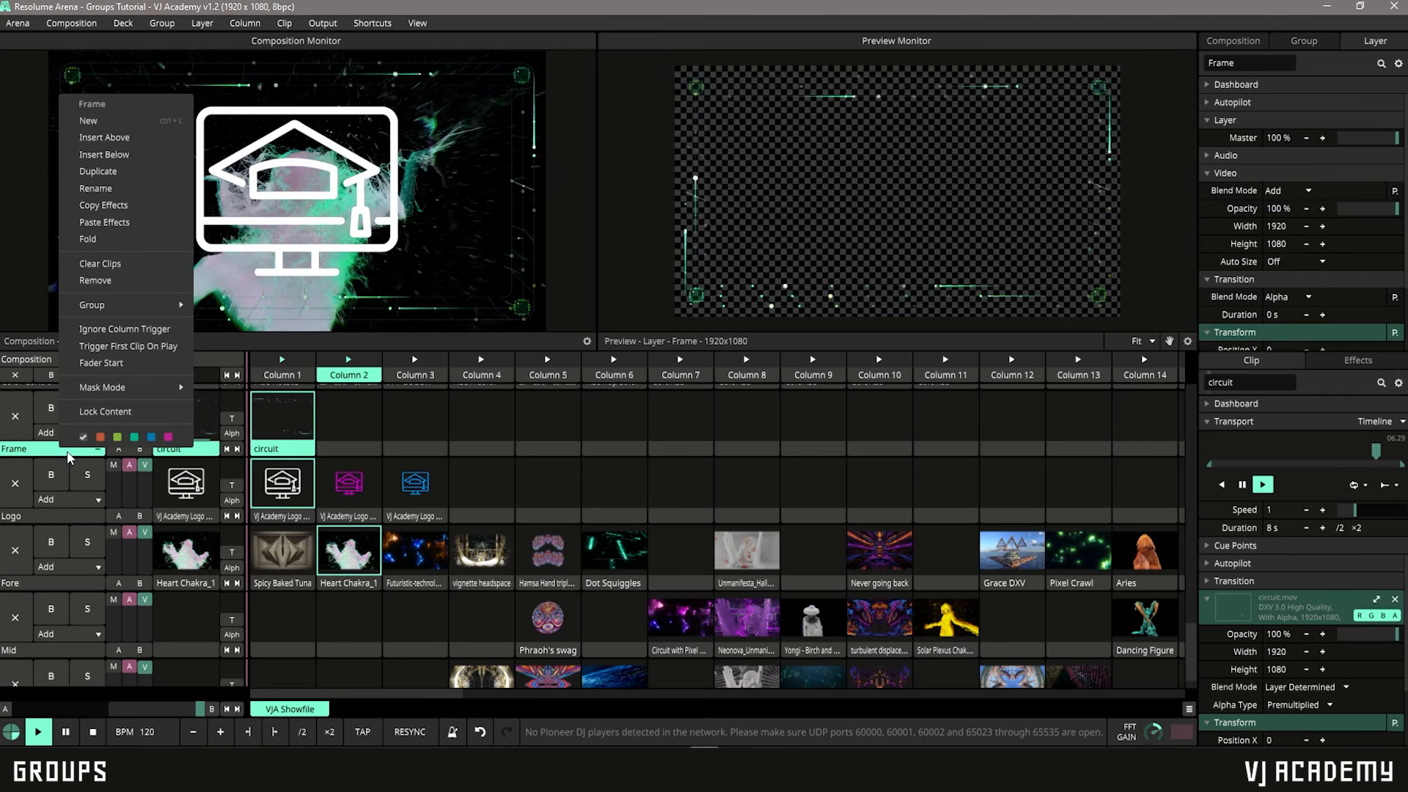
click(103, 411)
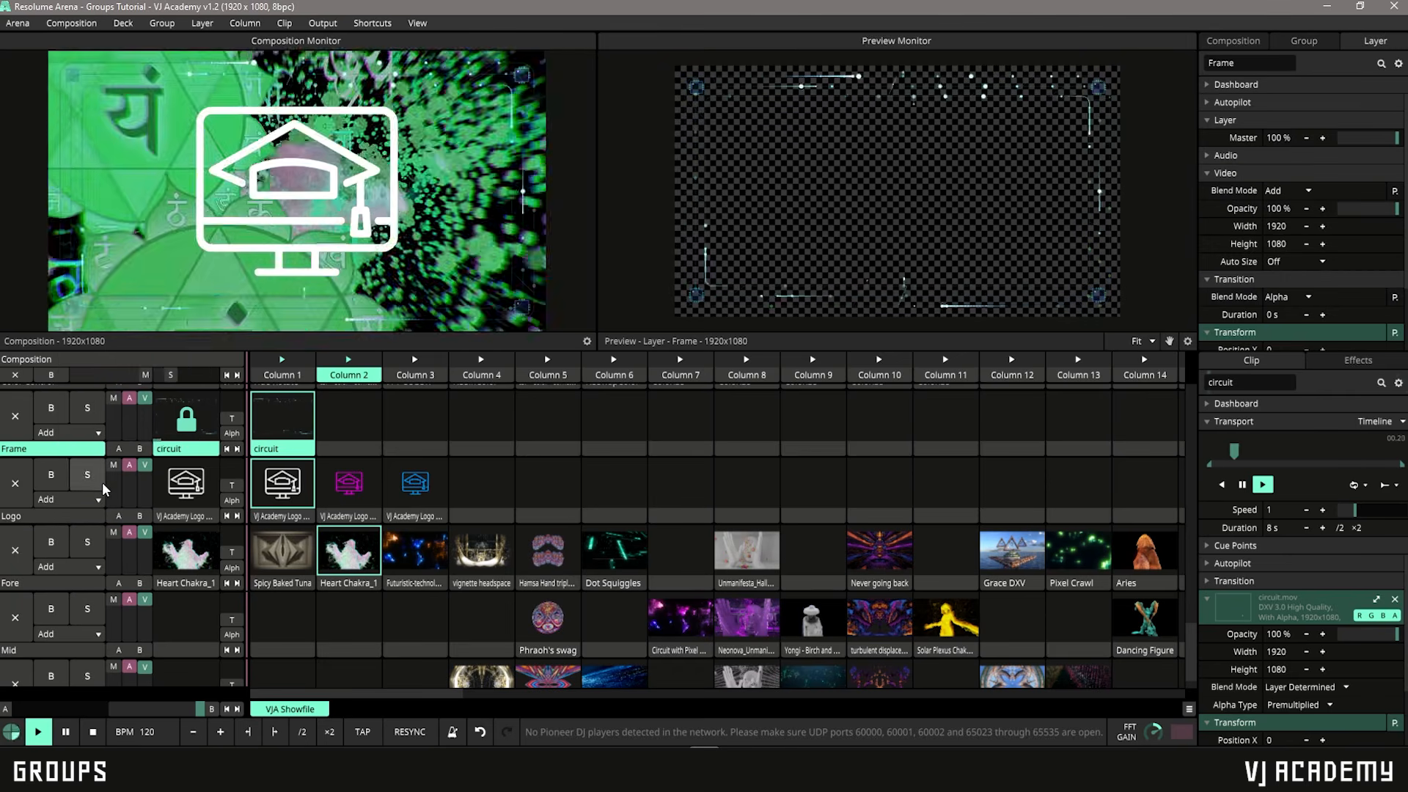
right_click(81, 459)
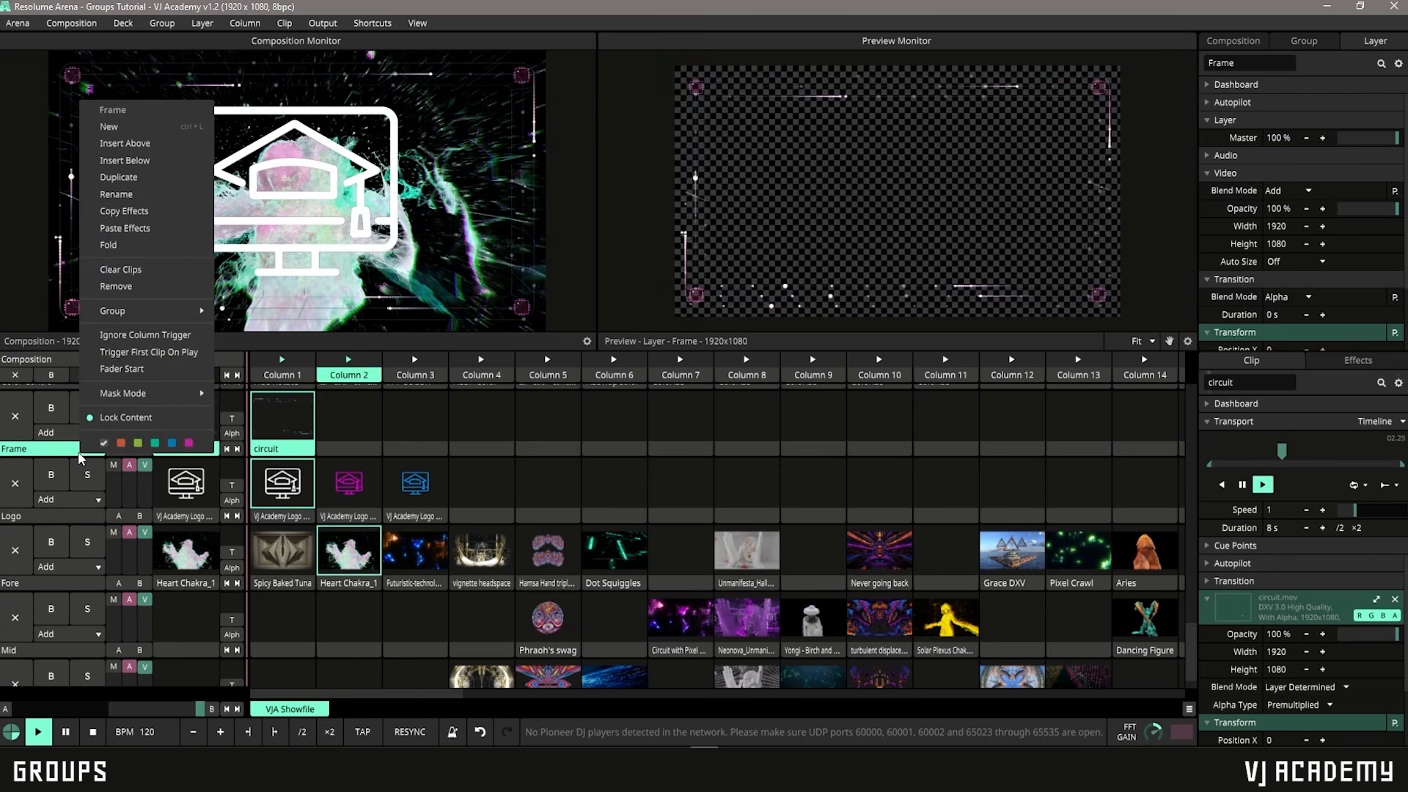
click(110, 418)
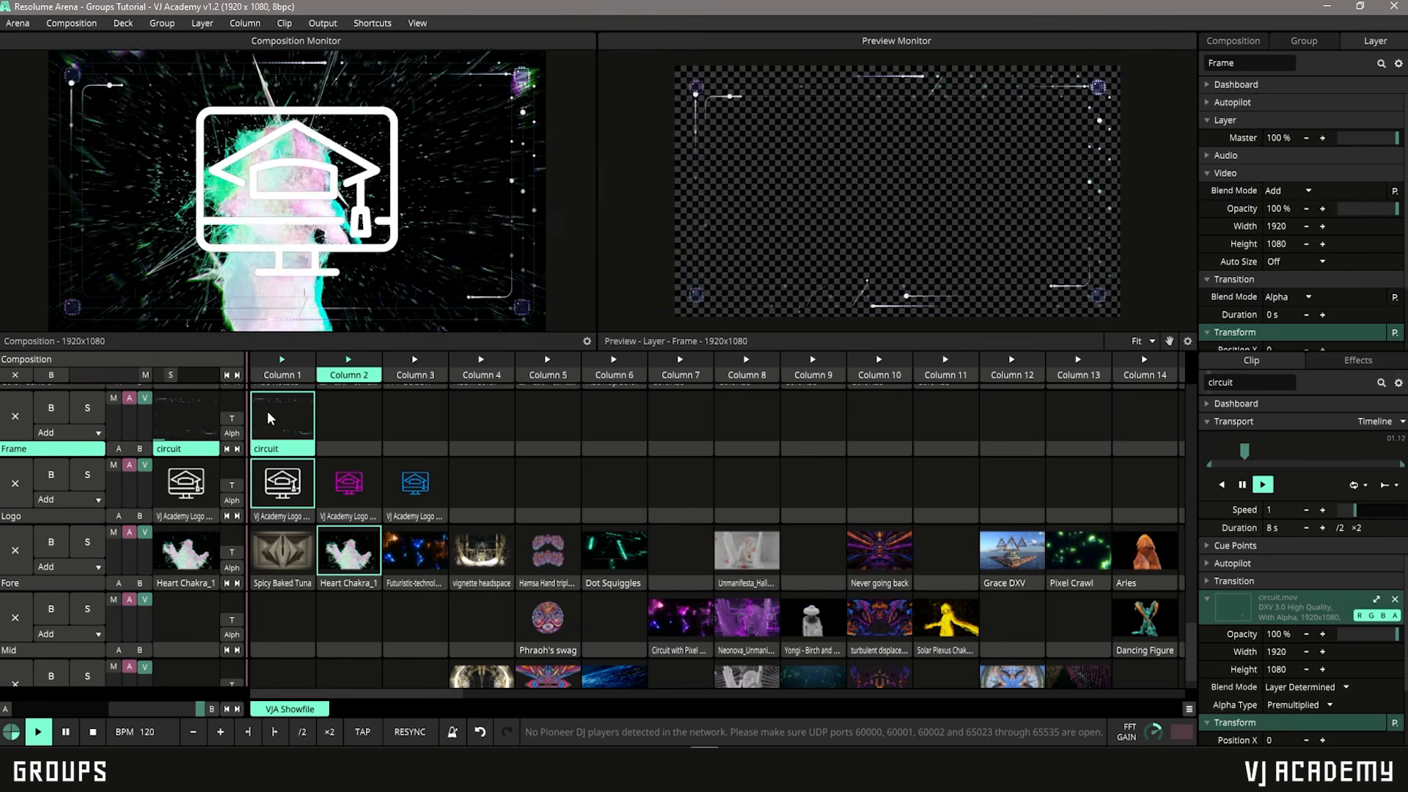
Put the Frame layer into a new group named Safeguard and add the Logo layer to it.
right_click(71, 458)
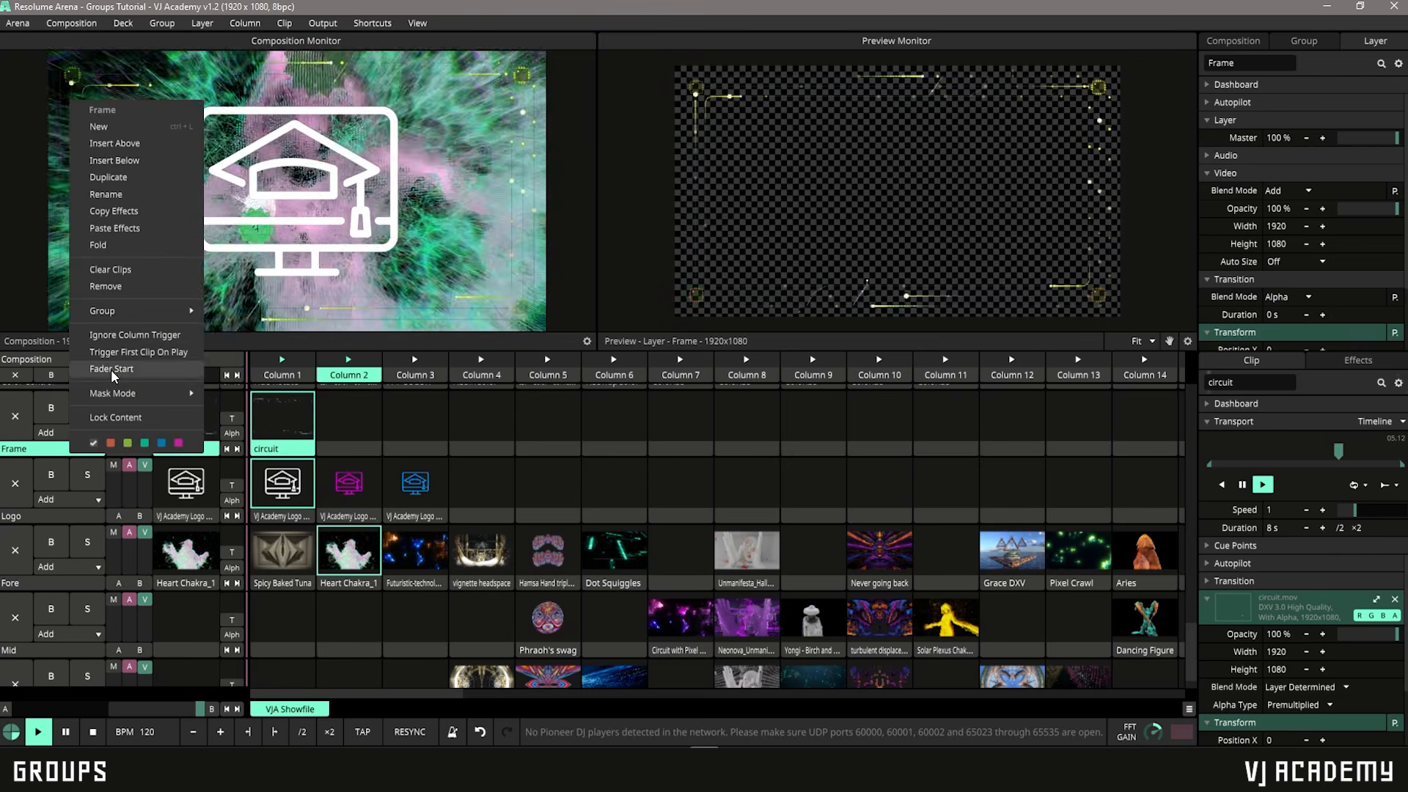
click(227, 312)
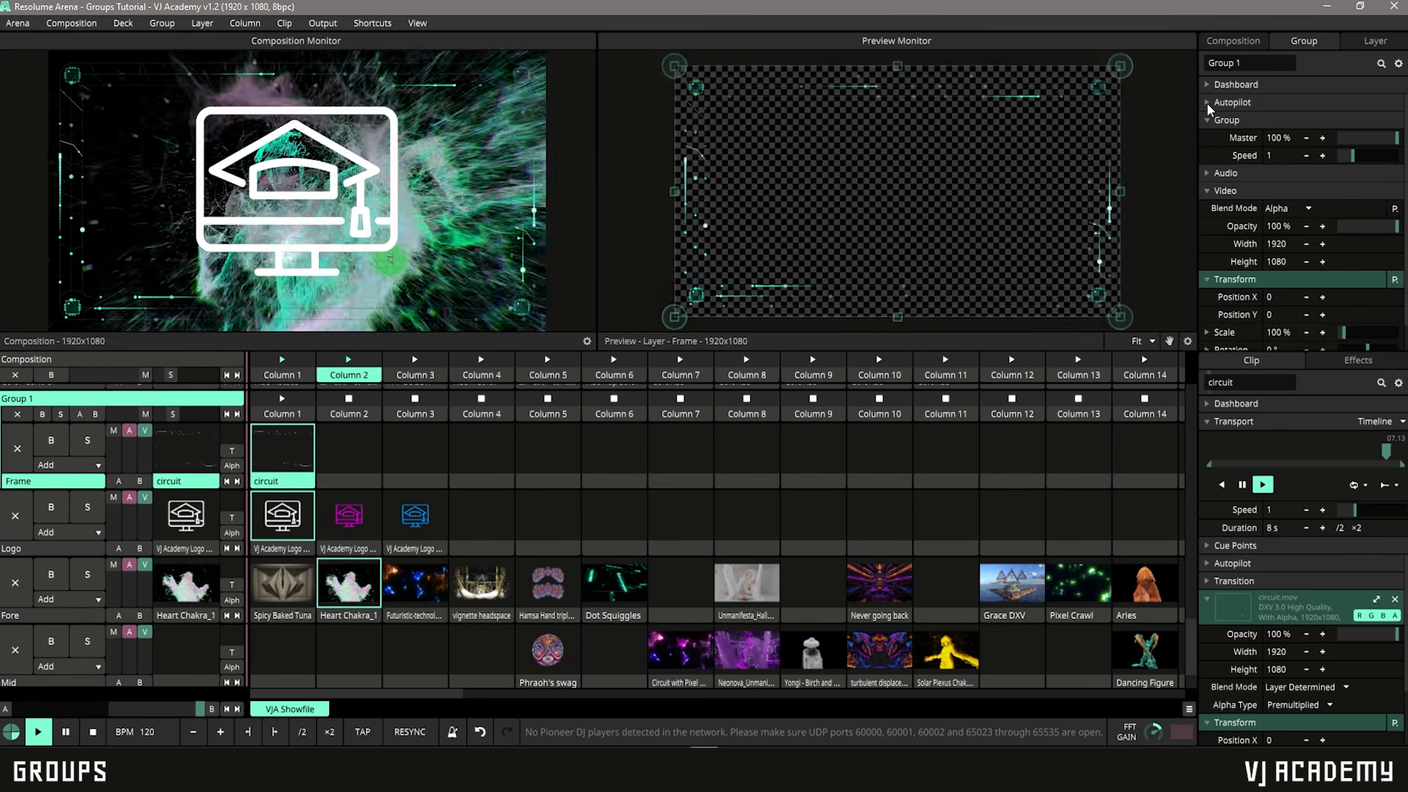
click(1262, 63)
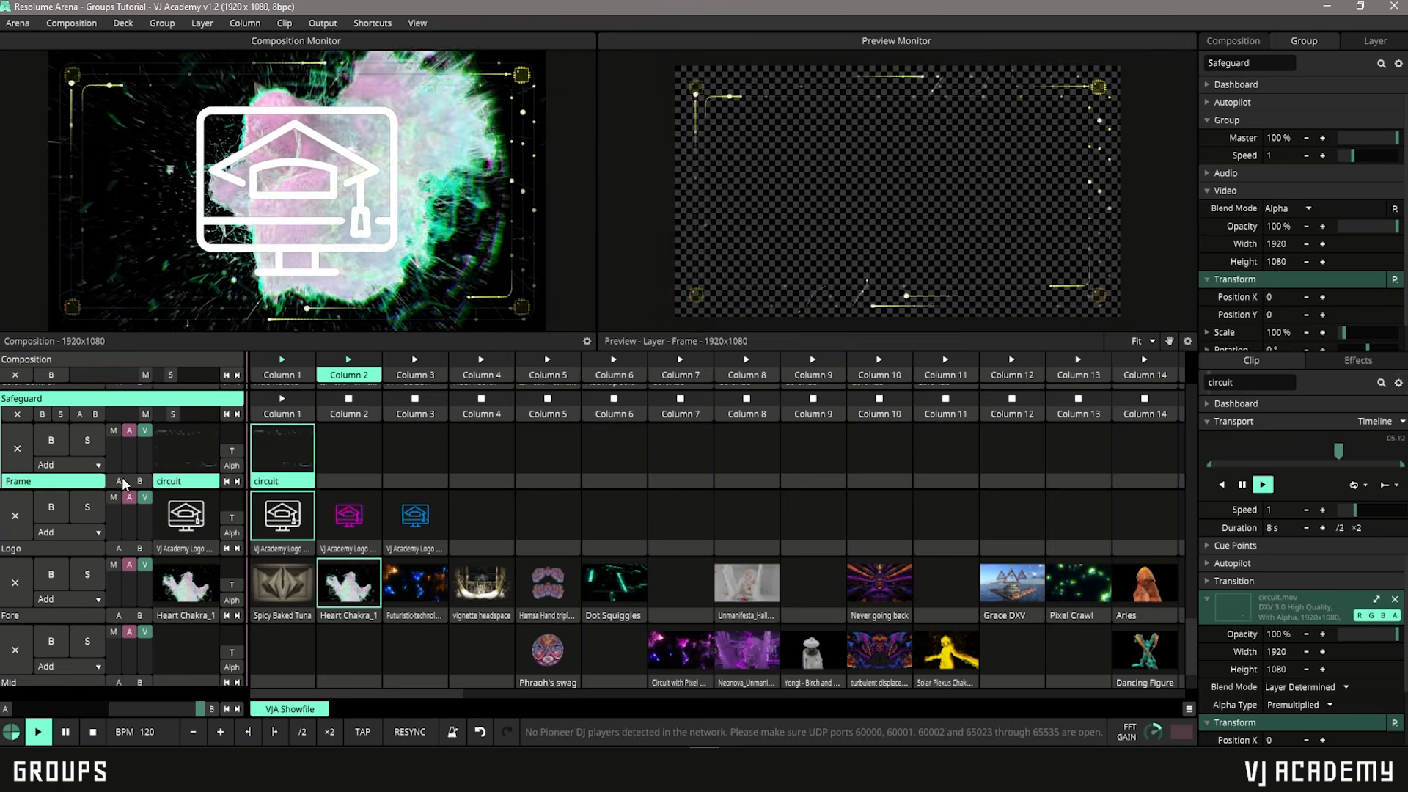
click(63, 551)
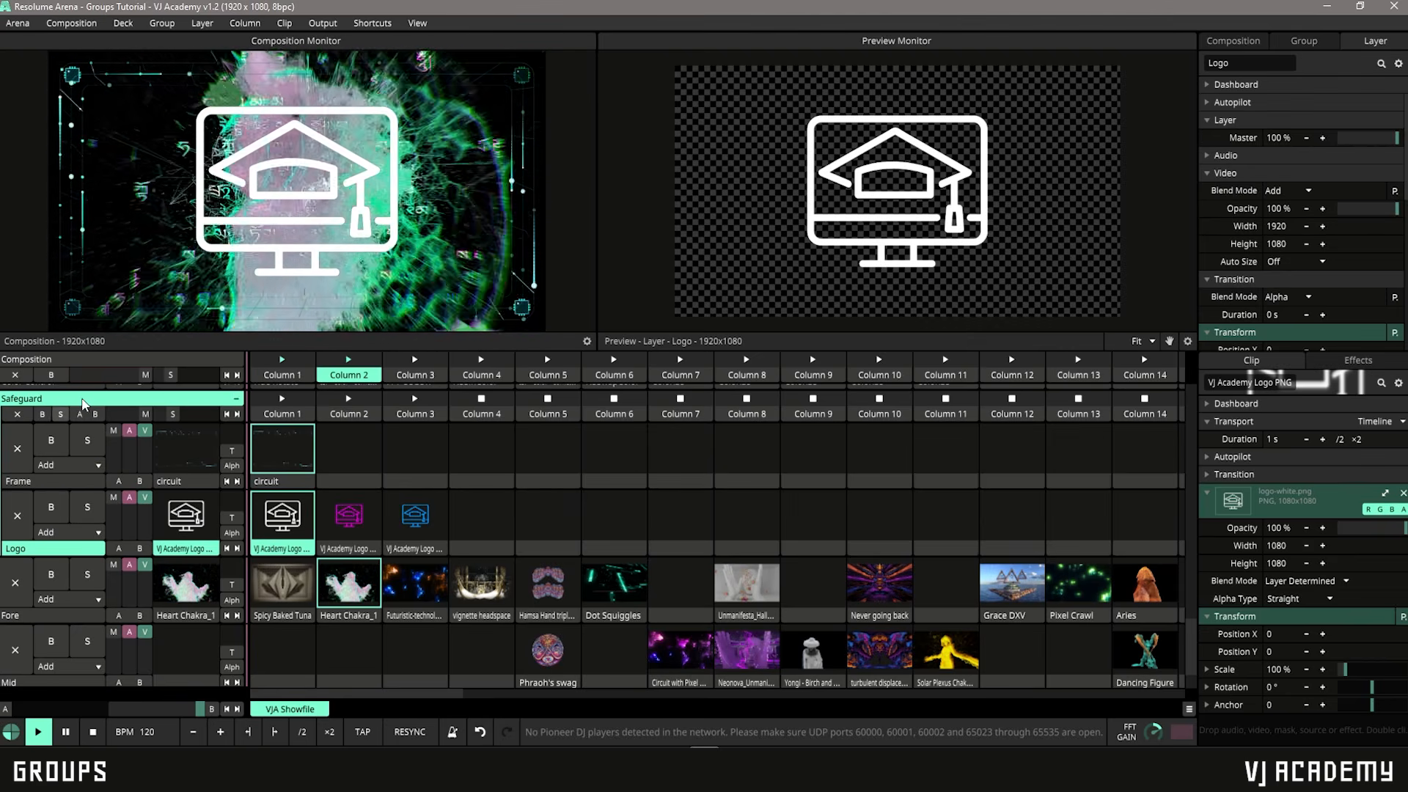
Lock the content of the Safeguard group, and move the Fore layer into the group and back out.
right_click(83, 404)
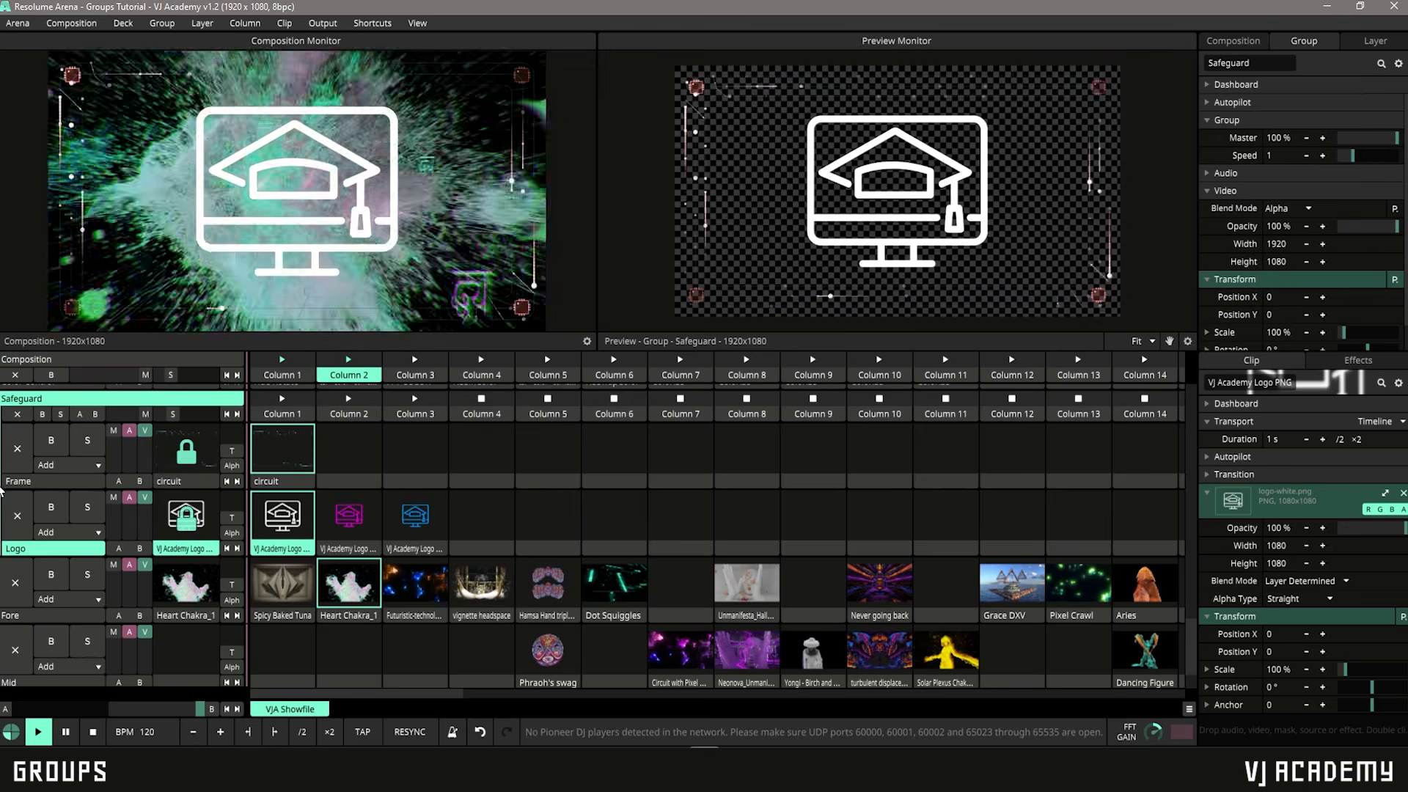
drag(55, 615, 64, 553)
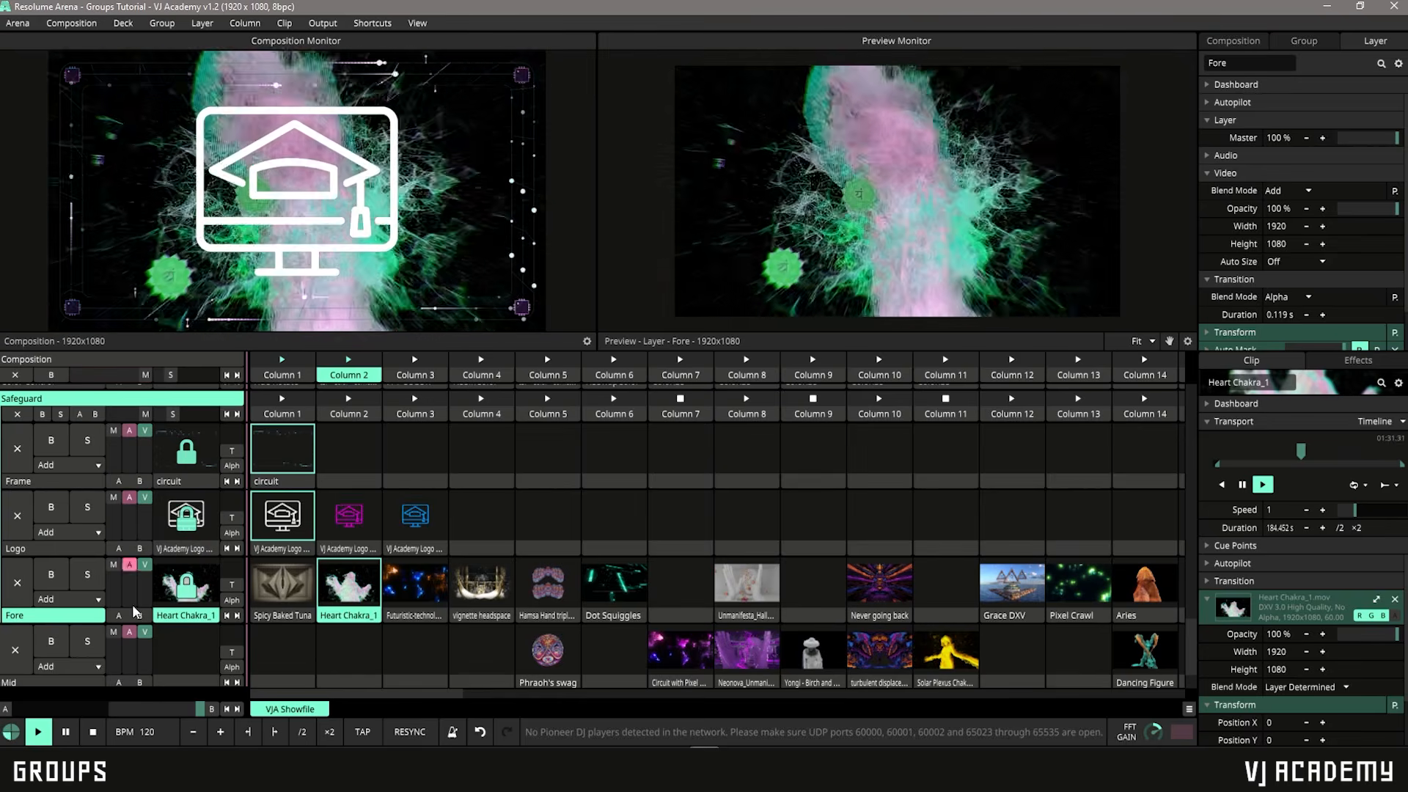
scroll(70, 624, down, 1)
drag(69, 550, 73, 563)
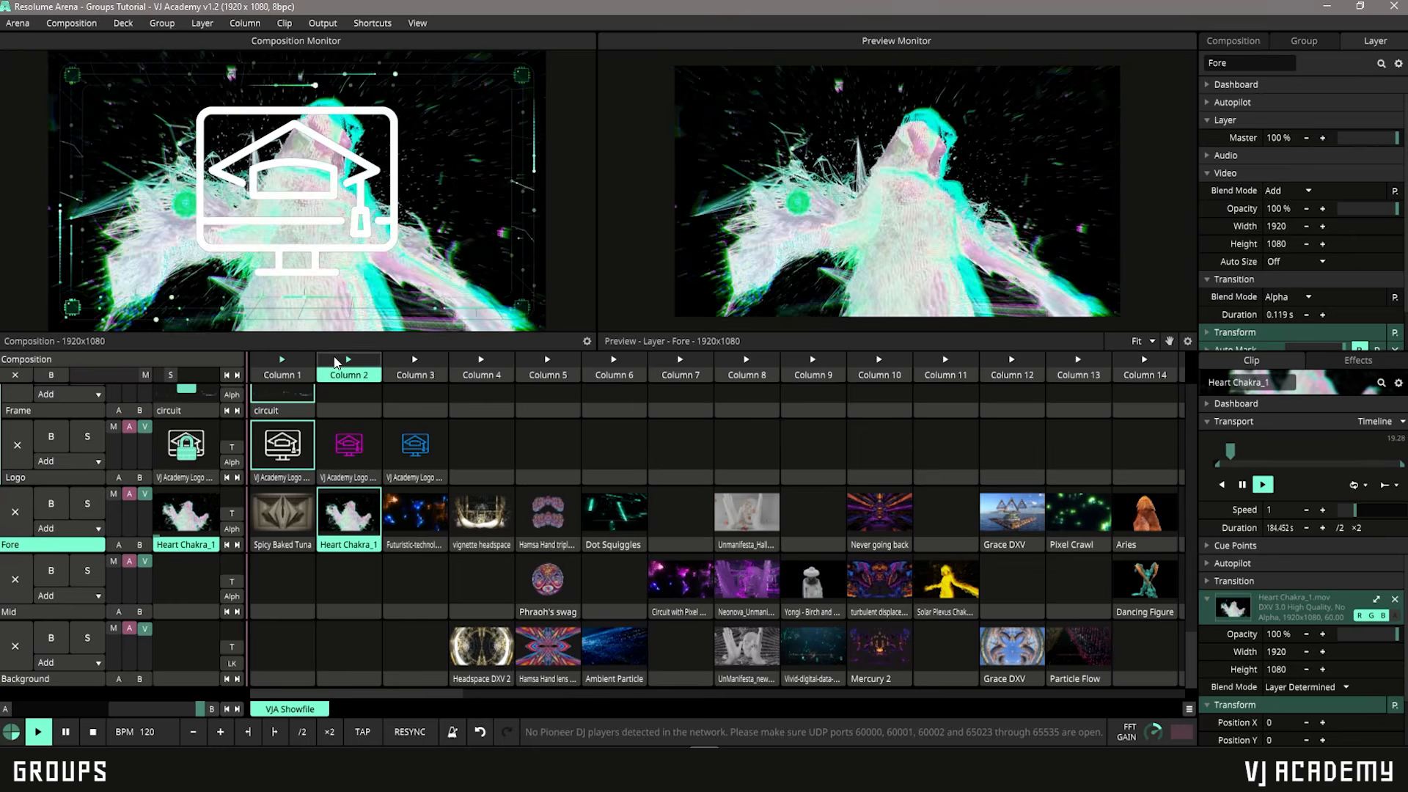
Trigger composition columns 3, 4 and 2, and clear the playing clips of the whole composition.
click(413, 363)
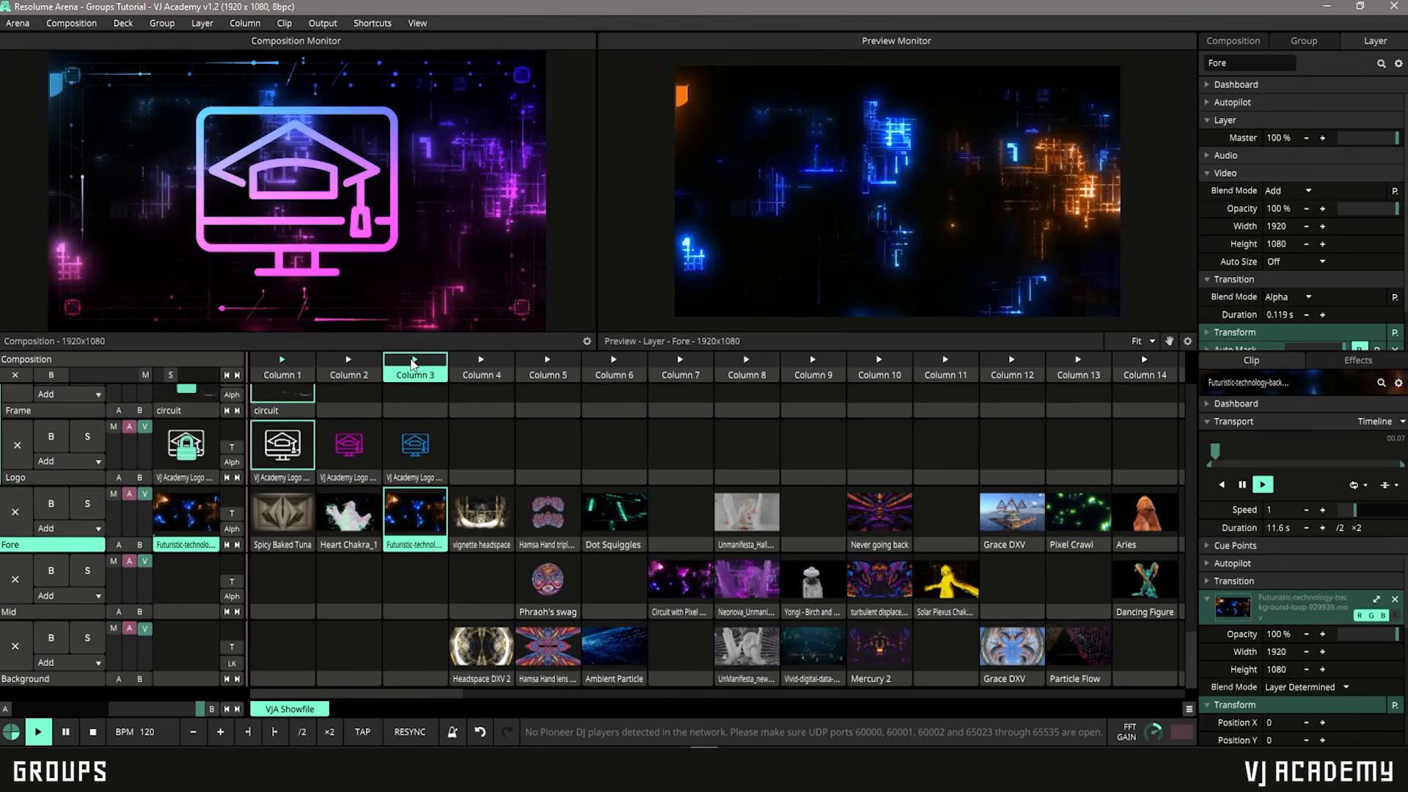
click(482, 363)
click(348, 363)
scroll(378, 546, up, 1)
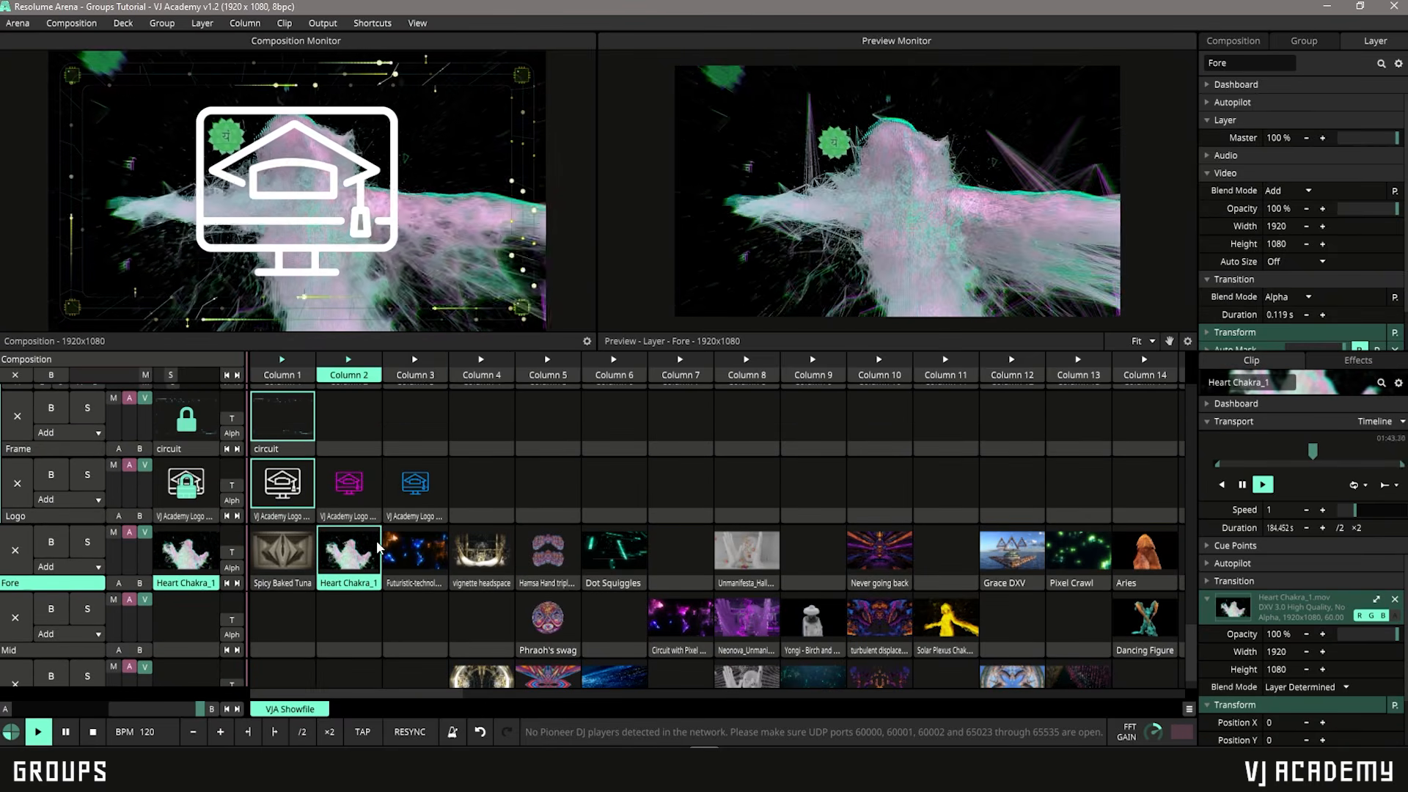
click(17, 376)
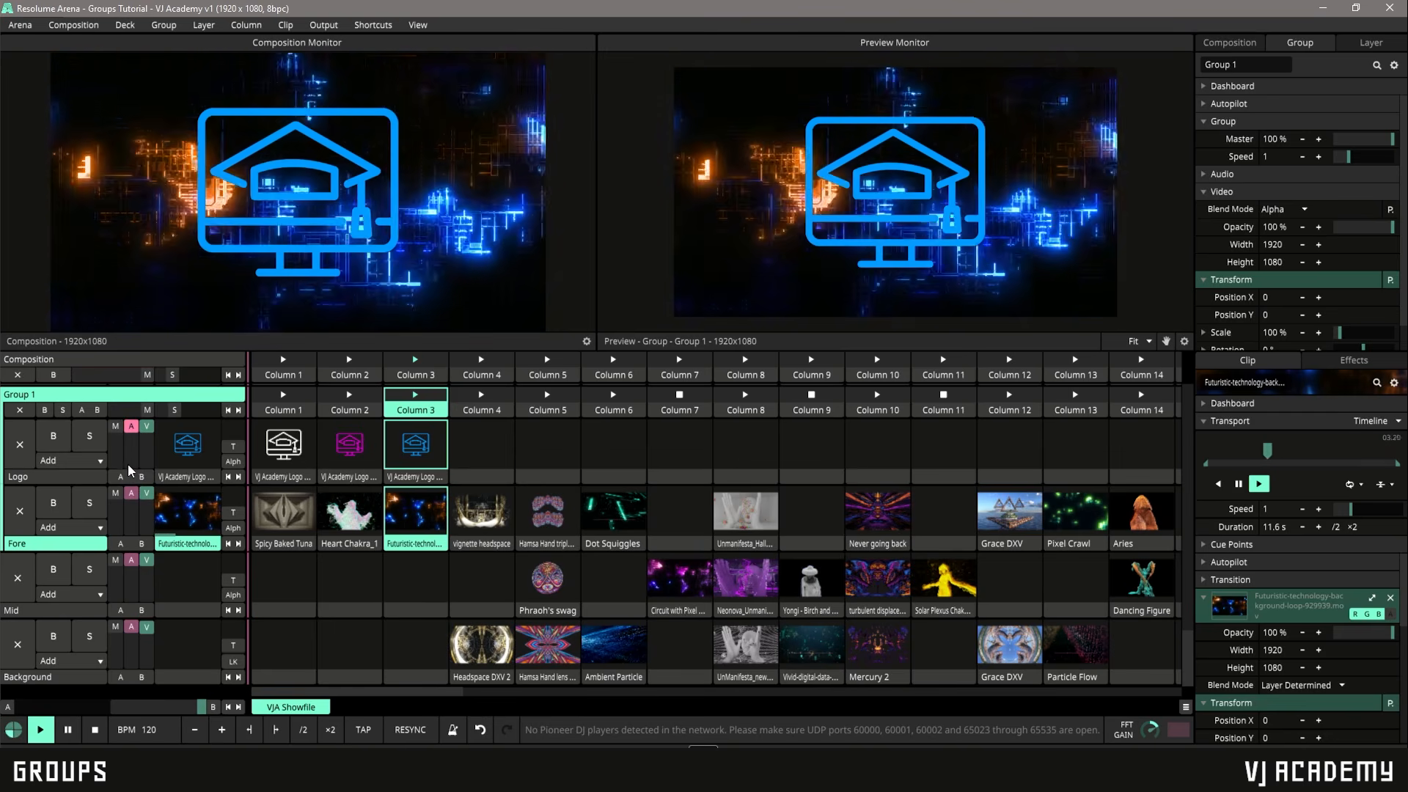
Rename Group 1 as Logo and Camera.
right_click(84, 399)
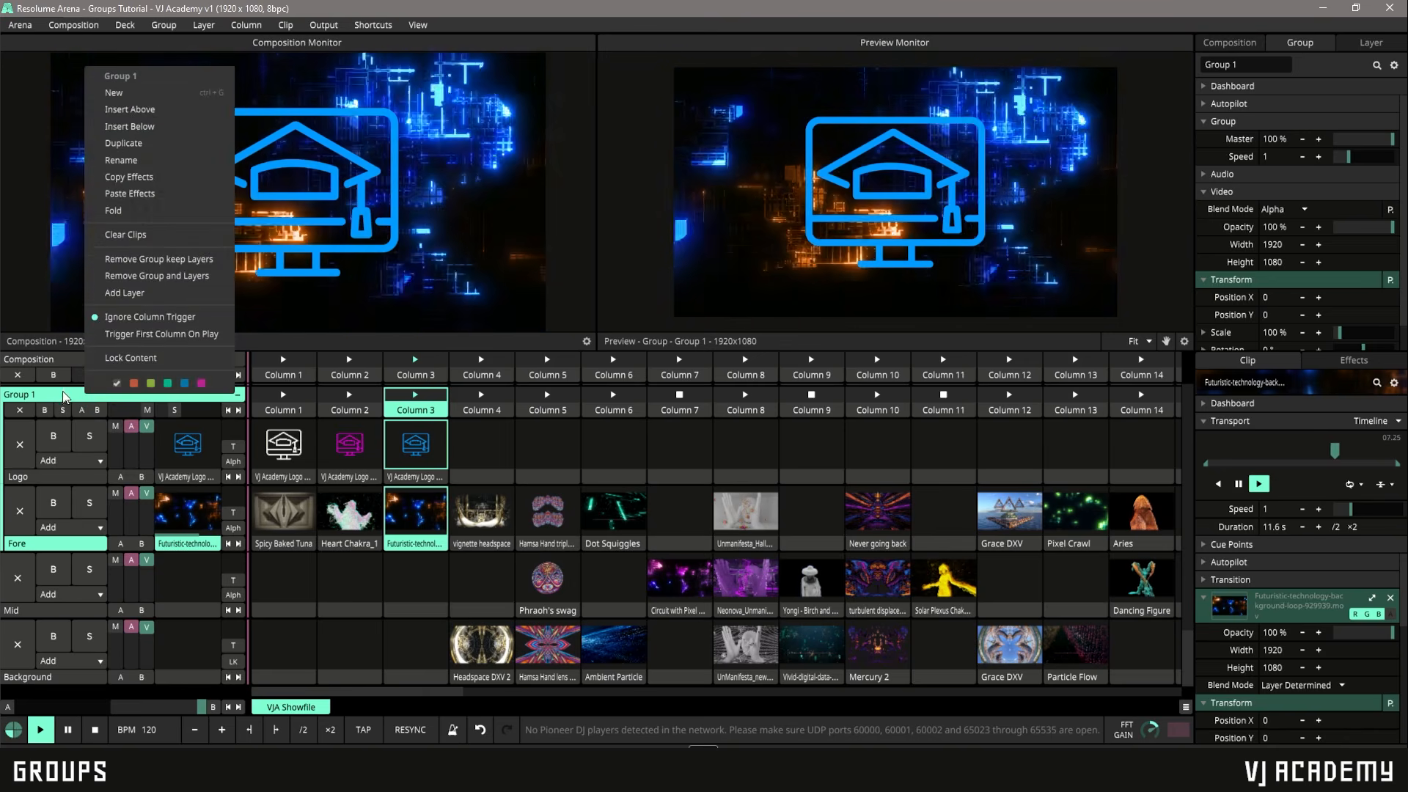
click(122, 161)
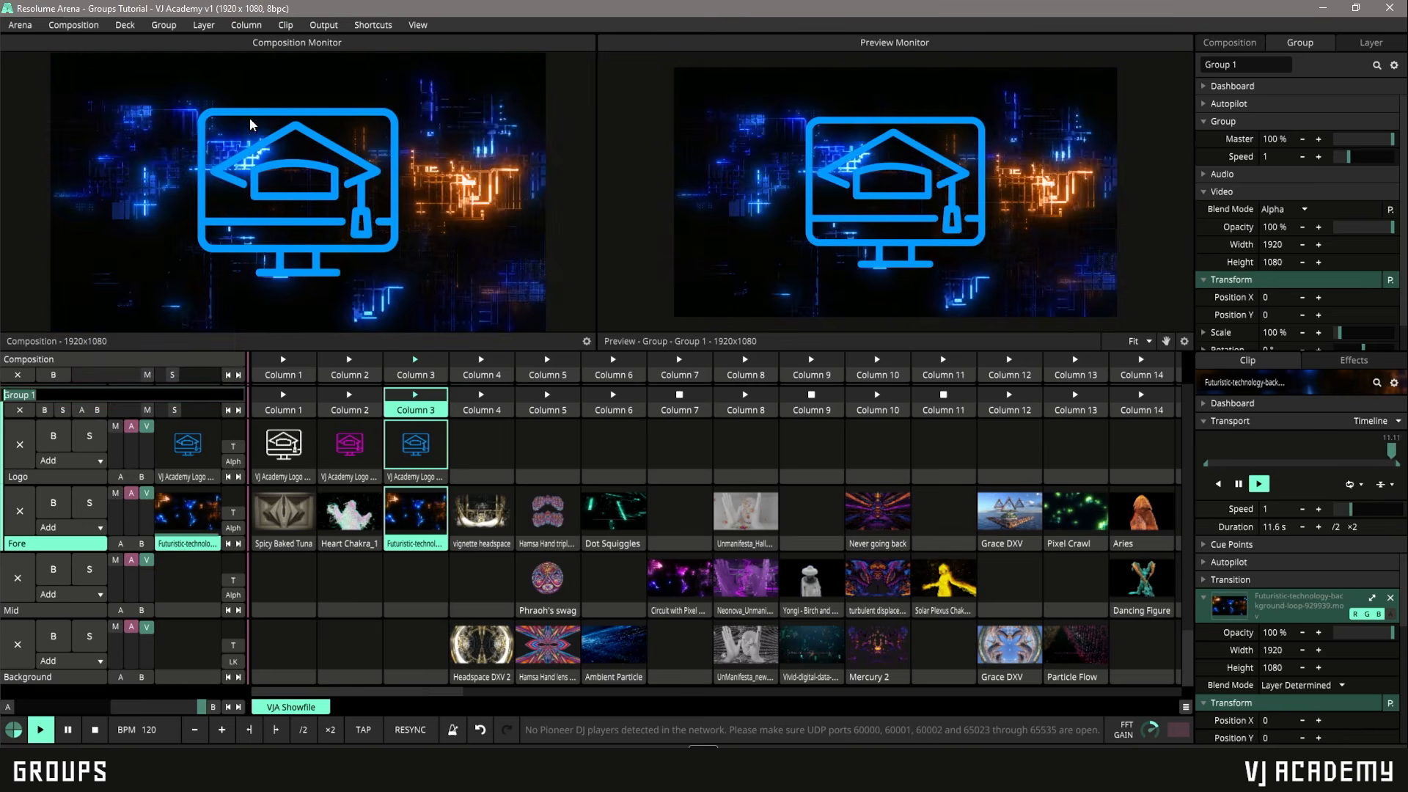
text(Logo and Camera)
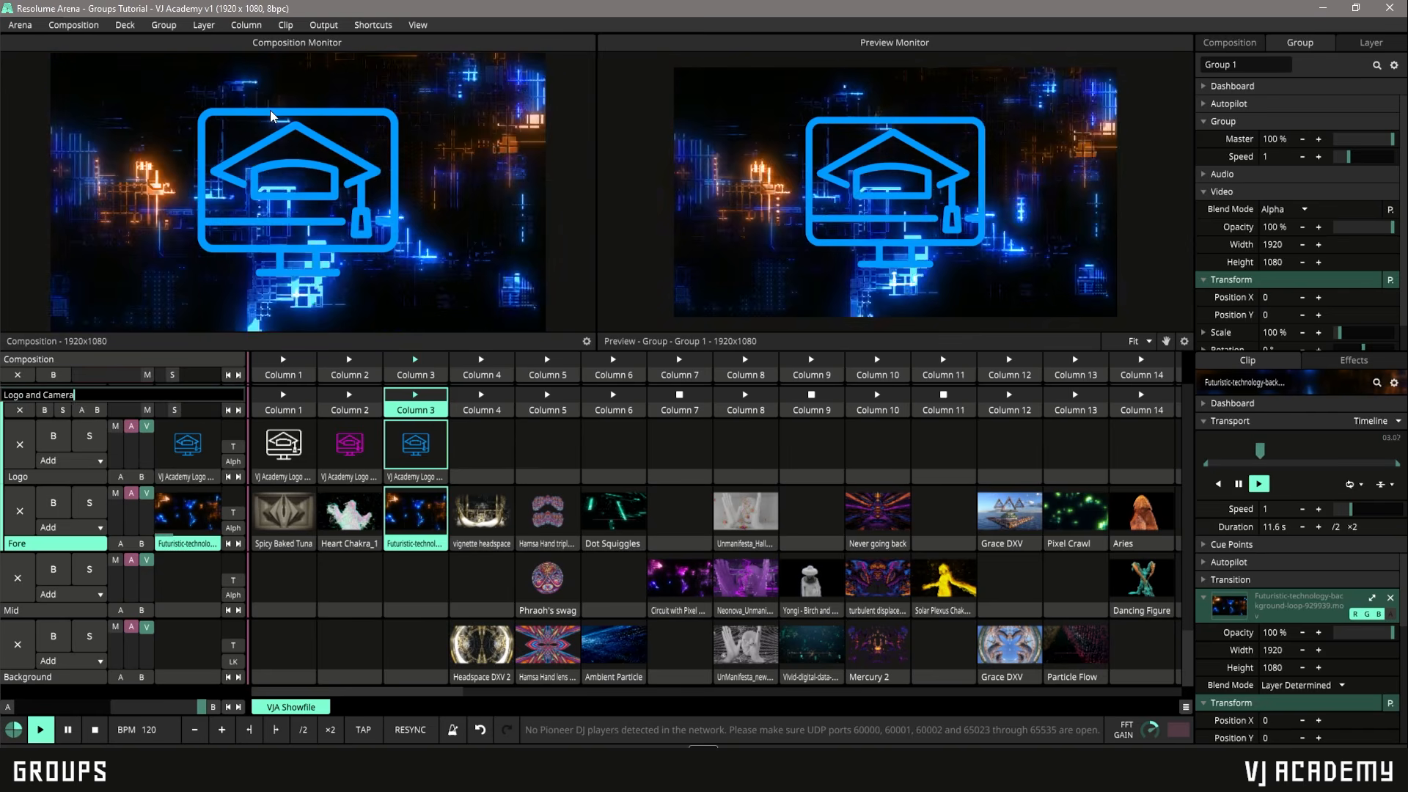
key(Return)
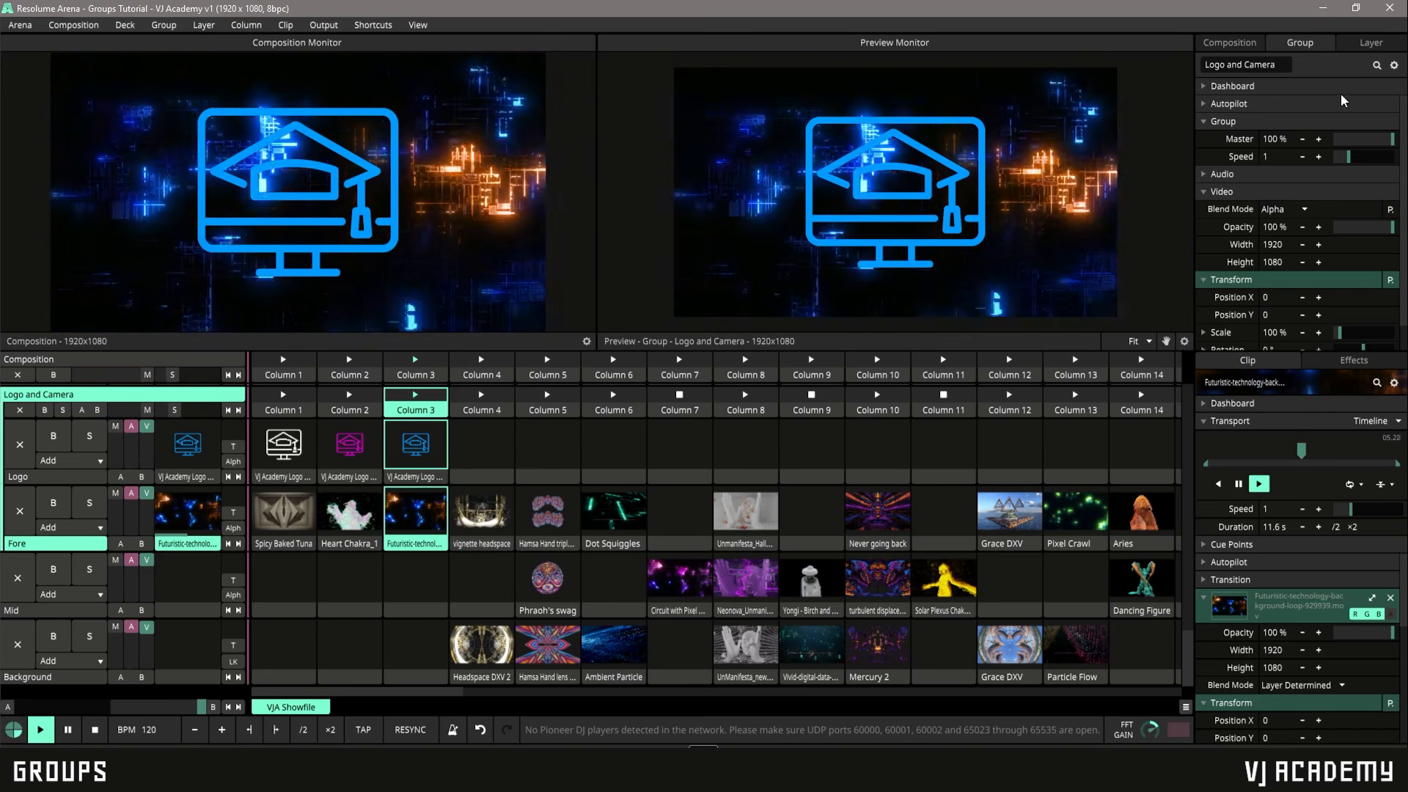
Extend the group's name to Logo and Camera Group in its properties.
click(1283, 65)
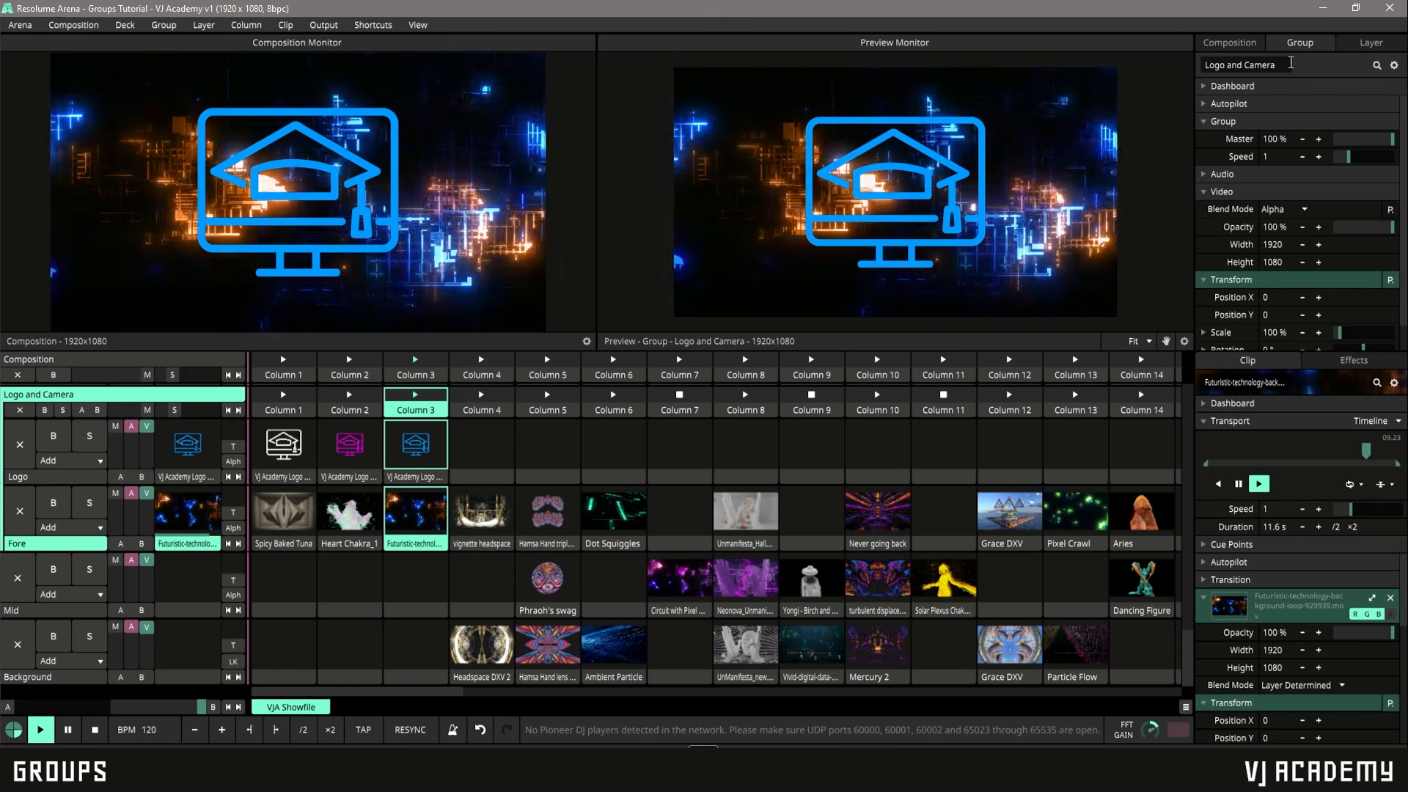
text(Group)
key(Return)
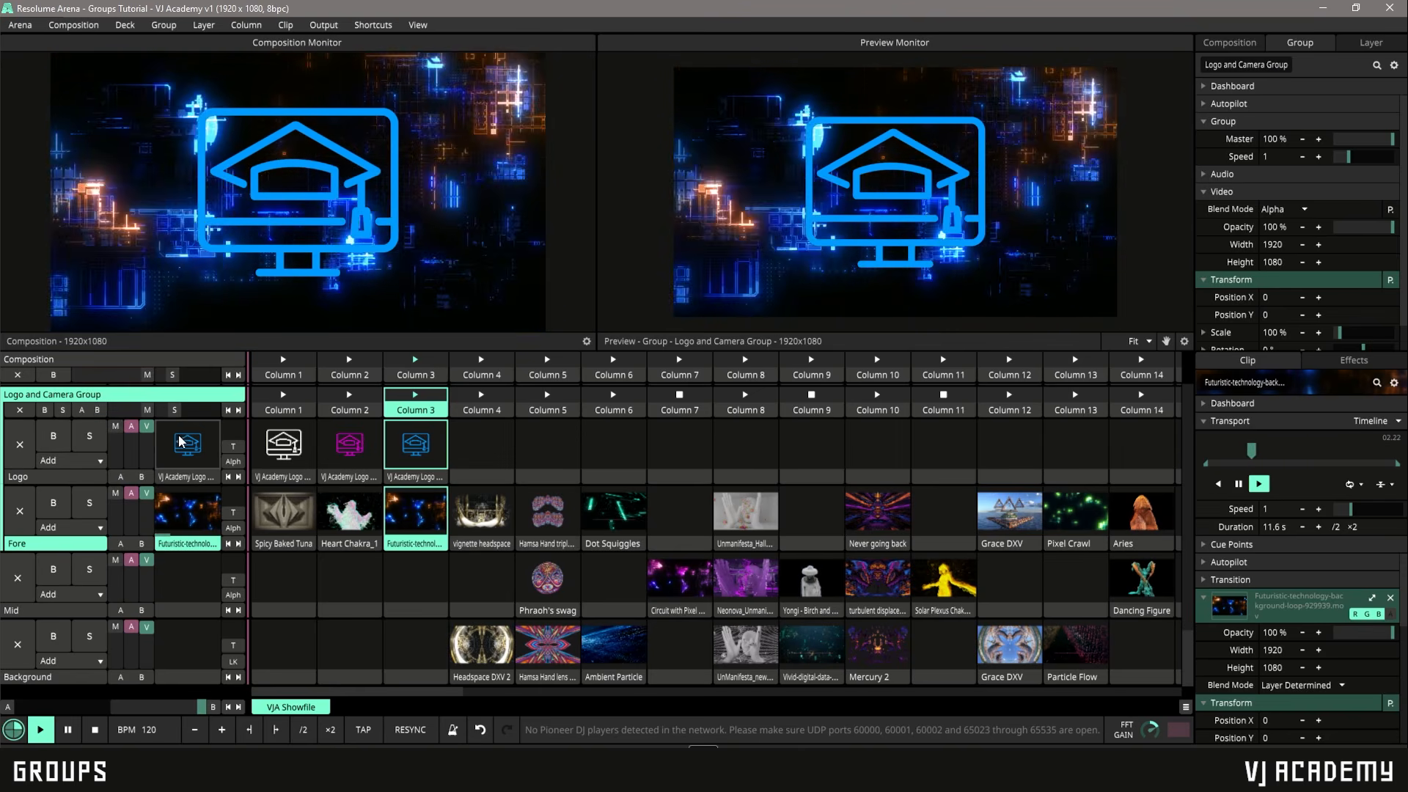
Remove the Logo and Camera Group while keeping its layers, and undo the removal.
right_click(194, 396)
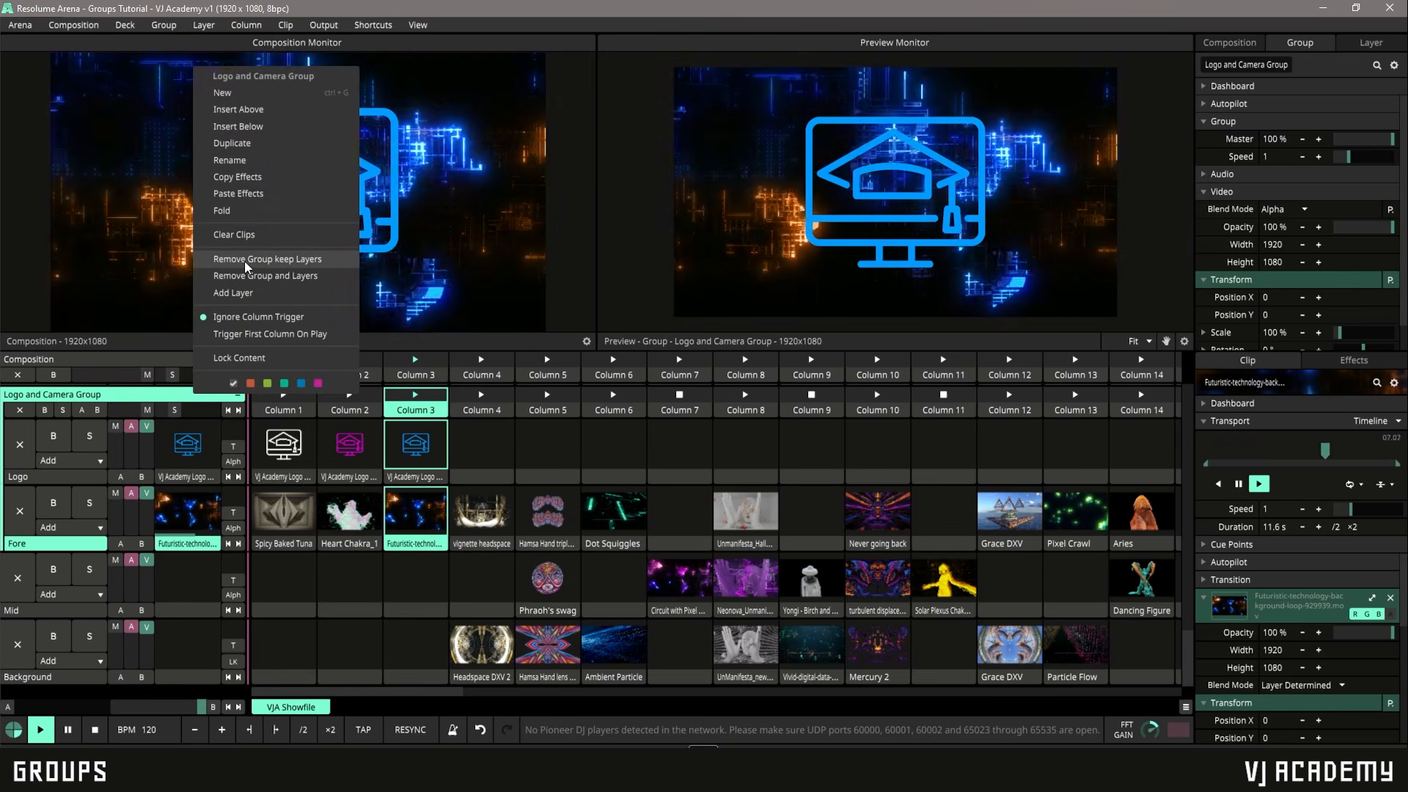
click(307, 261)
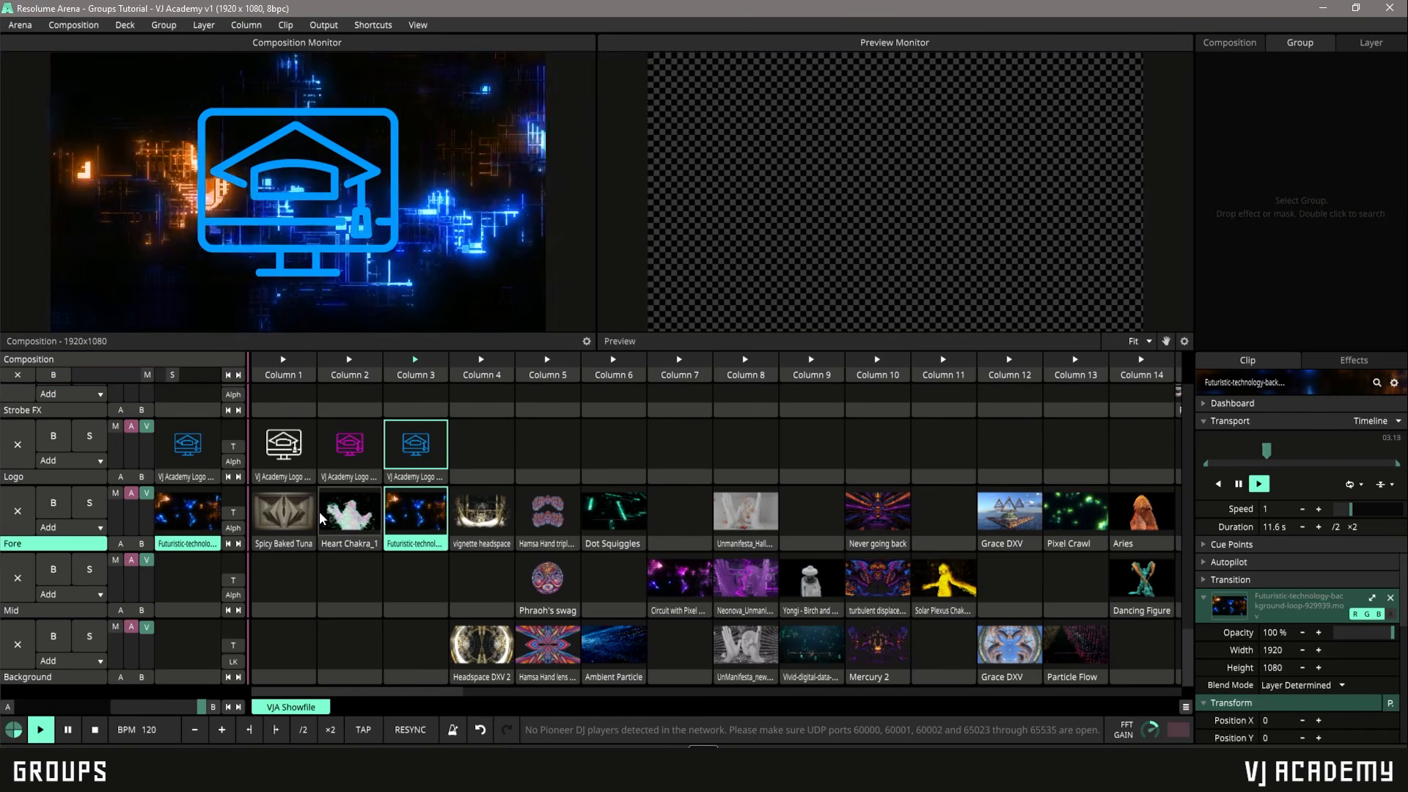
key(ctrl+z)
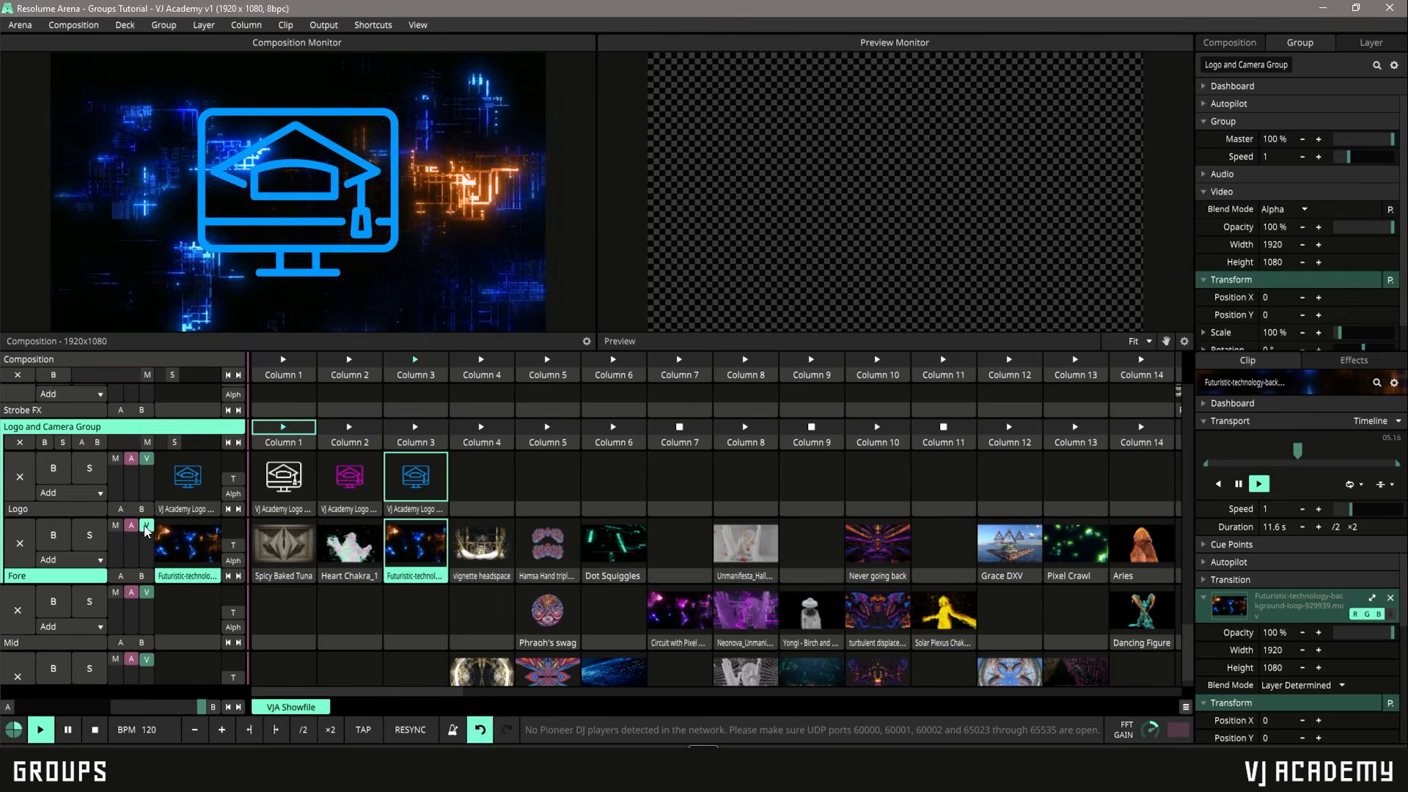
Remove the Logo and Camera Group together with its layers.
right_click(167, 426)
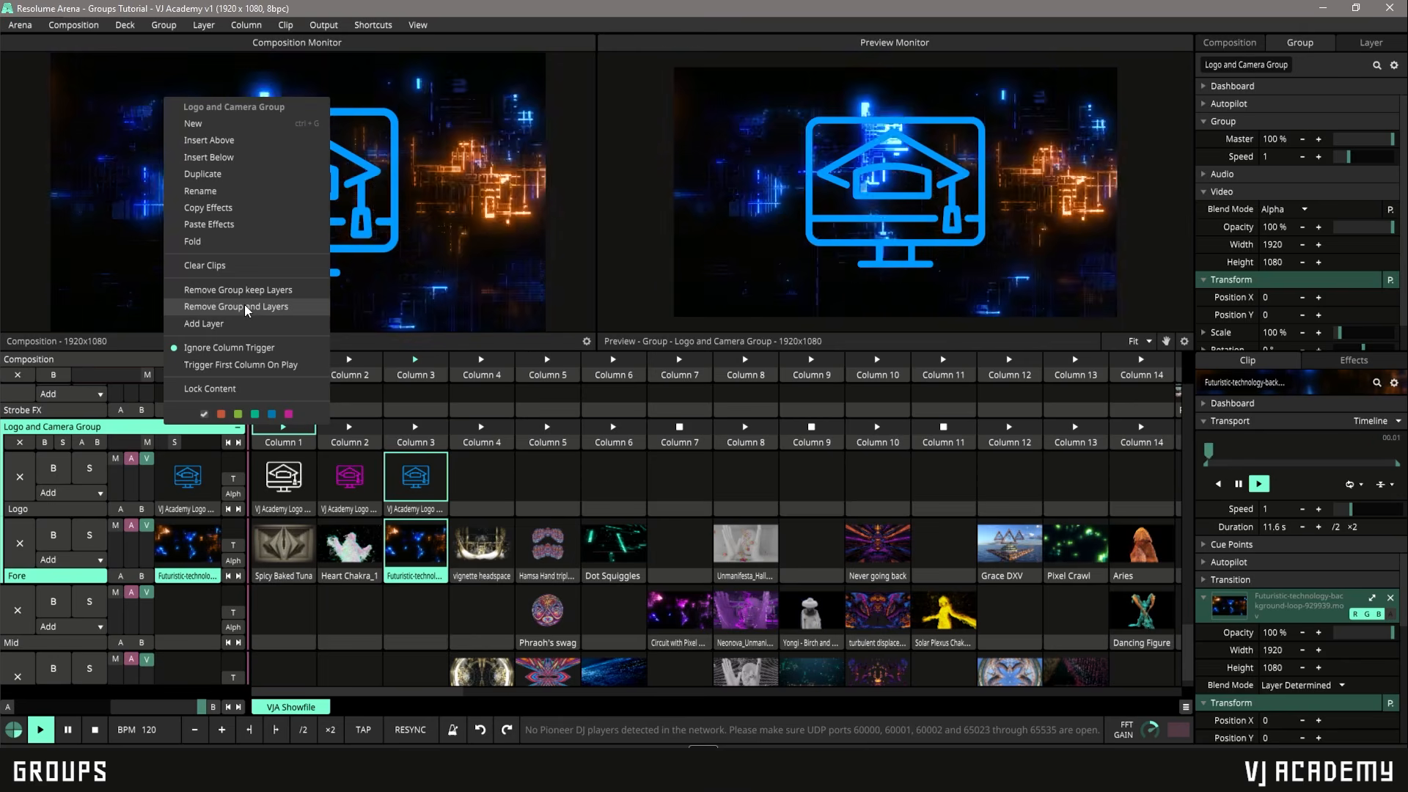
click(244, 305)
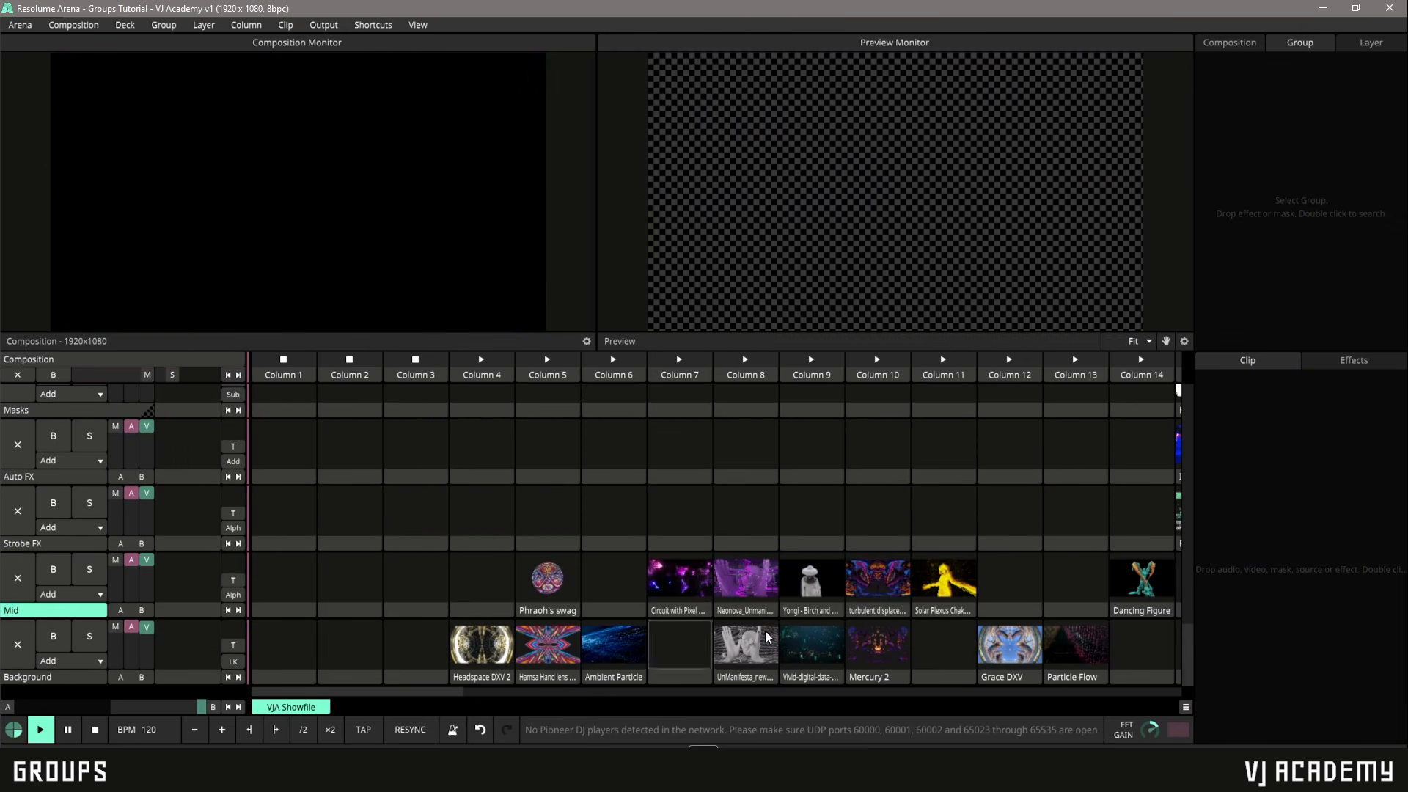